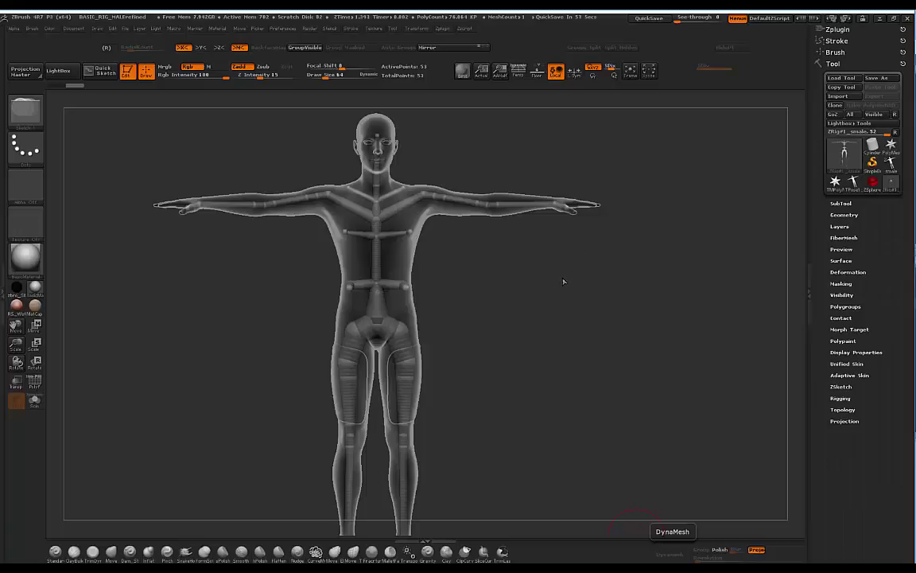
# Bind the male body mesh to its ZSphere skeleton with the Bind Mesh rigging option
pyautogui.moveTo(563, 281)
pyautogui.mouseDown()
pyautogui.moveTo(594, 268)
pyautogui.moveTo(566, 289)
pyautogui.mouseUp()
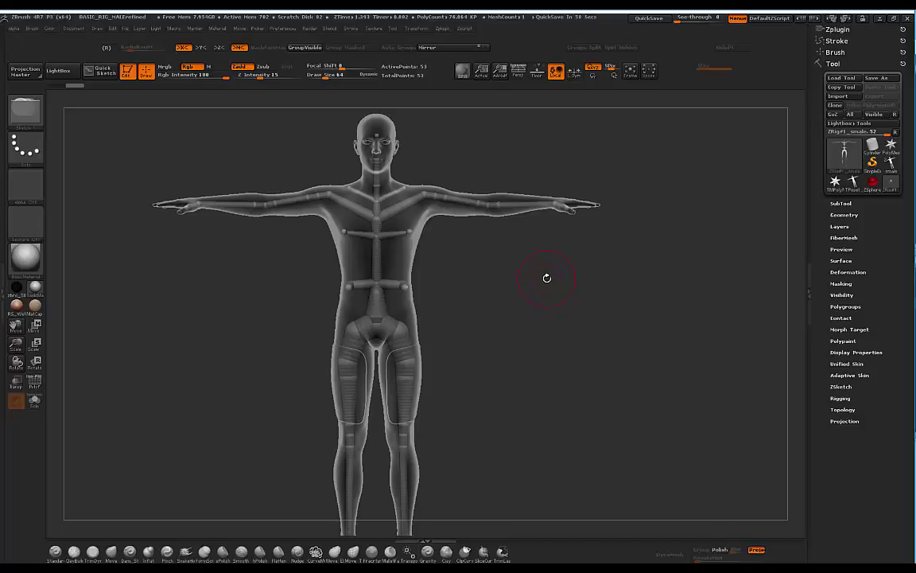
pyautogui.moveTo(445, 133); pyautogui.dragTo(417, 189)
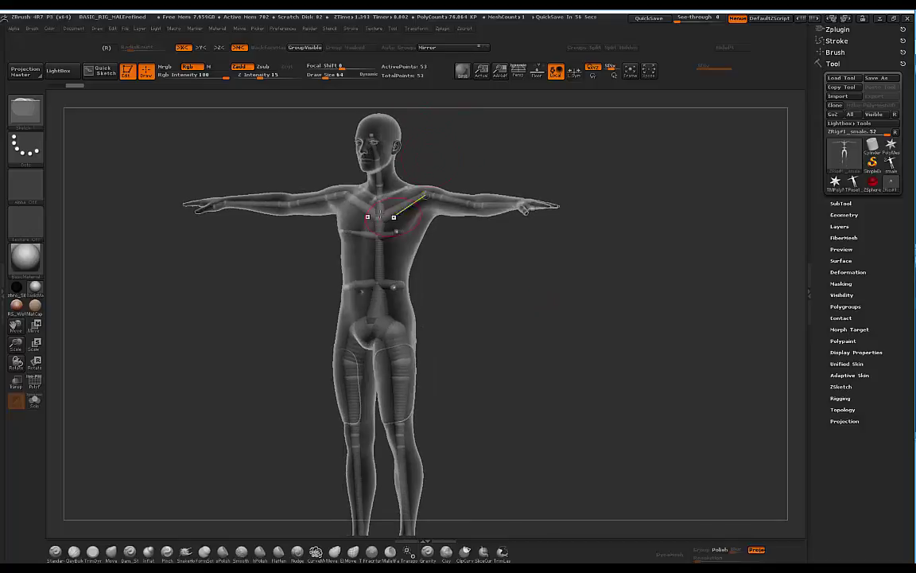
pyautogui.keyDown('shift'); pyautogui.moveTo(485, 147); pyautogui.dragTo(495, 157); pyautogui.keyUp('shift')
pyautogui.moveTo(482, 266)
pyautogui.keyDown('alt'); pyautogui.mouseDown()
pyautogui.moveTo(486, 275)
pyautogui.moveTo(484, 261)
pyautogui.moveTo(496, 257)
pyautogui.mouseUp(); pyautogui.keyUp('alt')
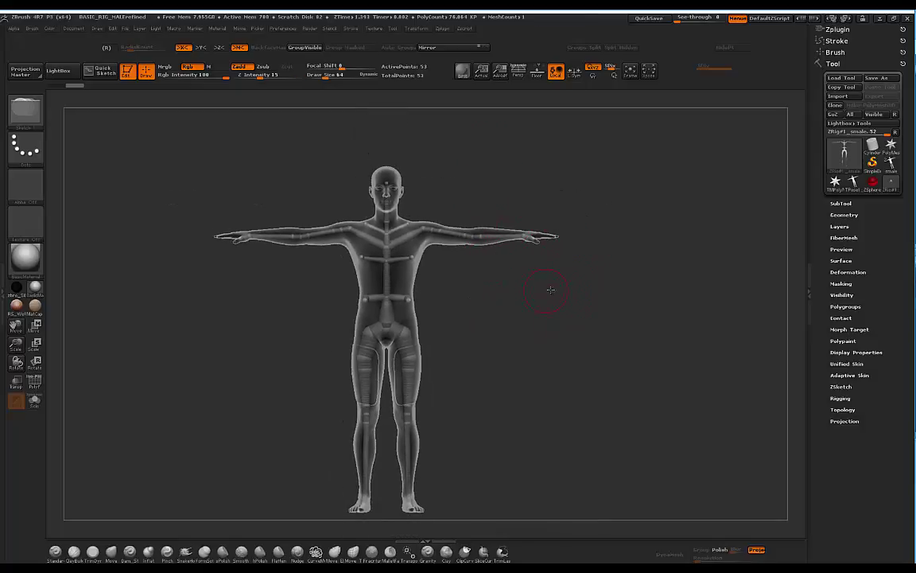
pyautogui.keyDown('alt'); pyautogui.moveTo(549, 303); pyautogui.dragTo(460, 288); pyautogui.keyUp('alt')
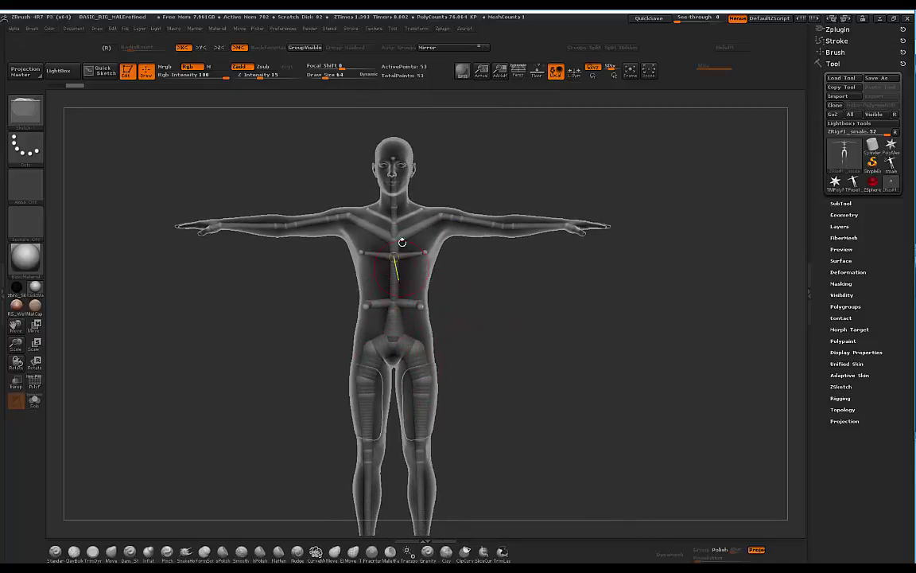
pyautogui.keyDown('alt'); pyautogui.moveTo(511, 307); pyautogui.dragTo(563, 353); pyautogui.keyUp('alt')
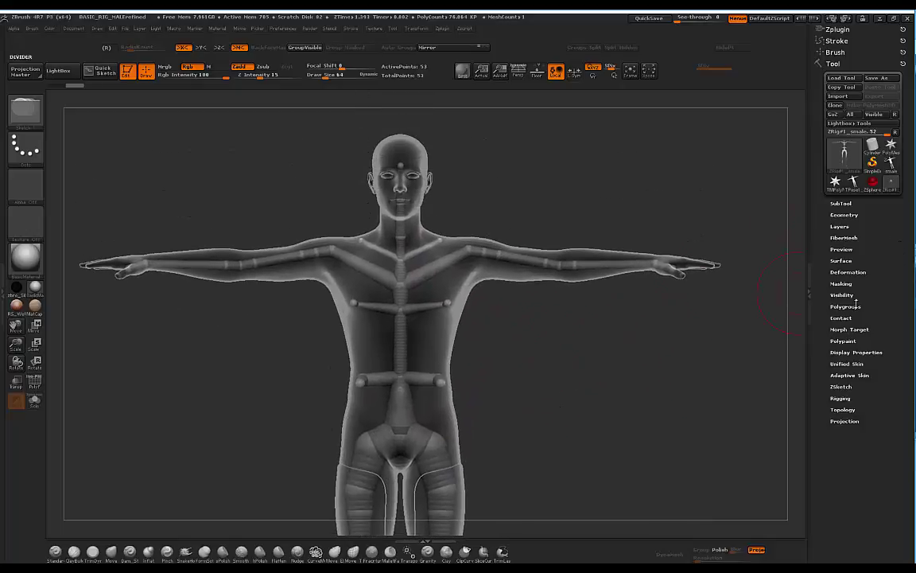
pyautogui.click(840, 398)
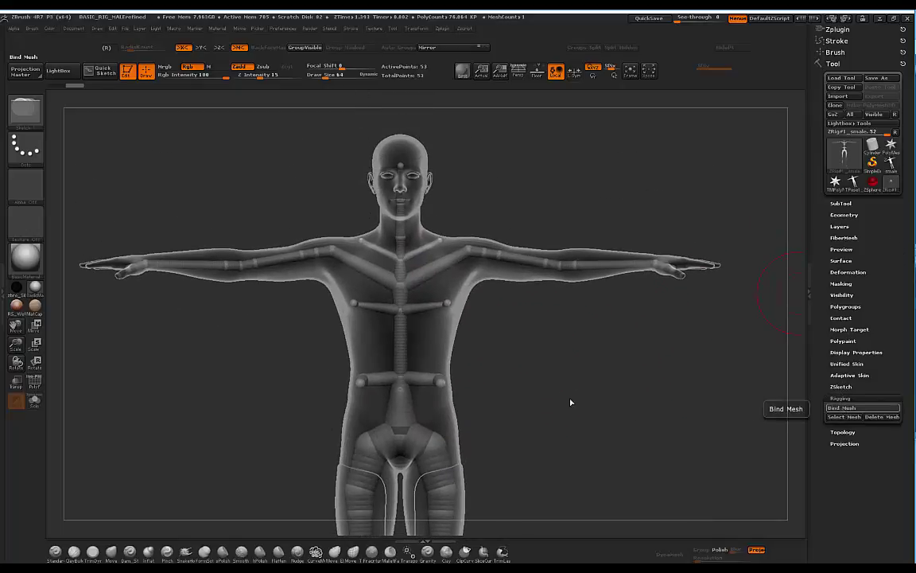
pyautogui.click(843, 407)
# Try rotating the bound ZSphere rig from the pelvis area to test the mesh deformation
pyautogui.keyDown('alt'); pyautogui.moveTo(556, 364); pyautogui.dragTo(556, 287); pyautogui.keyUp('alt')
pyautogui.moveTo(556, 286)
pyautogui.mouseDown()
pyautogui.moveTo(521, 290)
pyautogui.moveTo(531, 337)
pyautogui.moveTo(504, 350)
pyautogui.moveTo(527, 315)
pyautogui.moveTo(499, 390)
pyautogui.moveTo(490, 327)
pyautogui.mouseUp()
pyautogui.press('r')
pyautogui.moveTo(398, 449); pyautogui.dragTo(448, 437)
pyautogui.moveTo(473, 316); pyautogui.dragTo(588, 360)
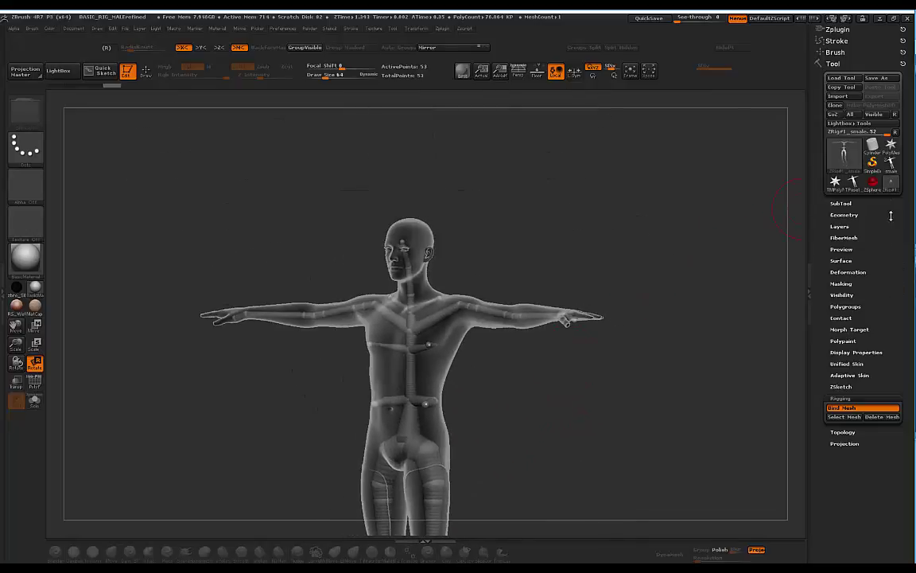
# Show the Transpose Master plugin options and set the rigged figure in a full front view
pyautogui.click(837, 29)
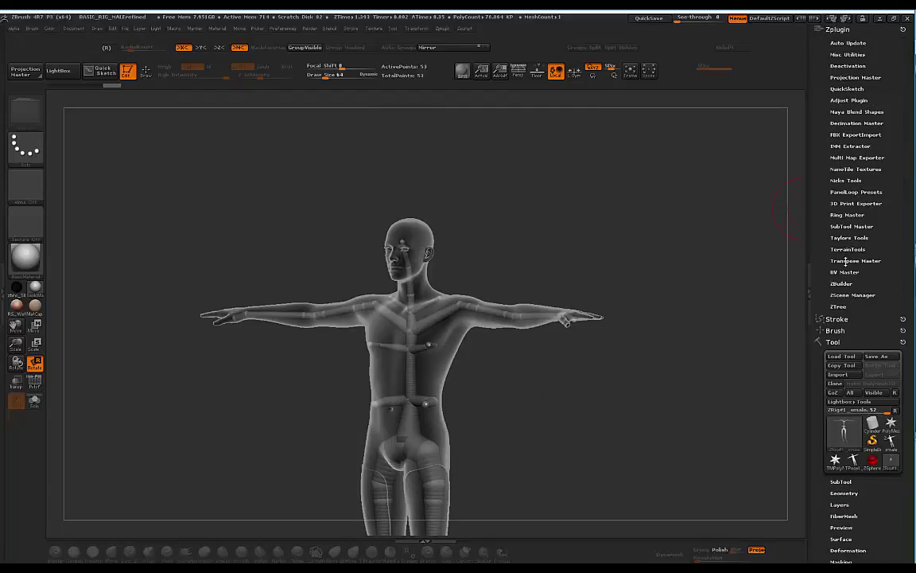
pyautogui.click(846, 261)
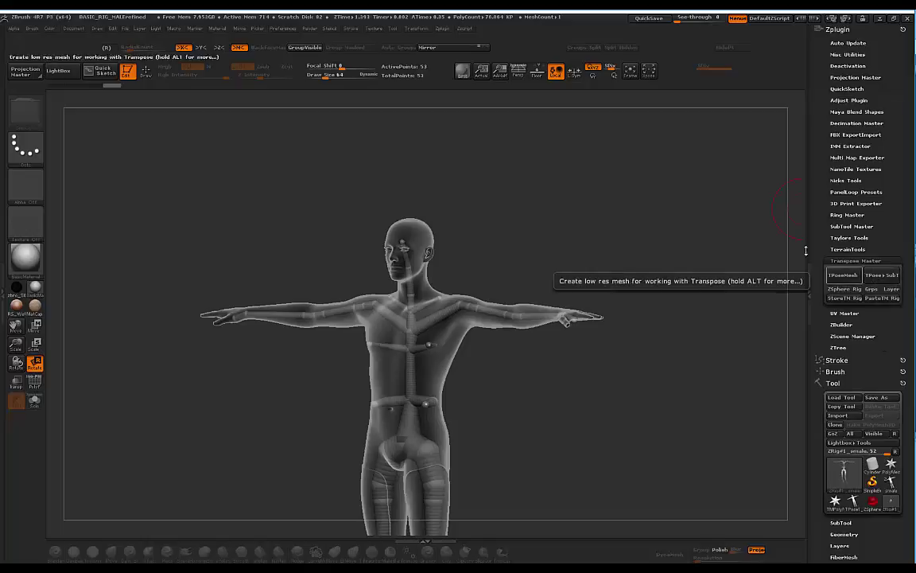
pyautogui.keyDown('shift'); pyautogui.moveTo(556, 225); pyautogui.dragTo(585, 242); pyautogui.keyUp('shift')
pyautogui.moveTo(544, 196)
pyautogui.mouseDown()
pyautogui.moveTo(562, 204)
pyautogui.moveTo(525, 161)
pyautogui.moveTo(582, 192)
pyautogui.moveTo(525, 294)
pyautogui.mouseUp()
pyautogui.moveTo(521, 342); pyautogui.dragTo(639, 350)
pyautogui.keyDown('alt'); pyautogui.moveTo(536, 412); pyautogui.dragTo(466, 284); pyautogui.keyUp('alt')
pyautogui.moveTo(554, 307)
pyautogui.keyDown('shift'); pyautogui.mouseDown()
pyautogui.moveTo(481, 298)
pyautogui.moveTo(544, 317)
pyautogui.mouseUp(); pyautogui.keyUp('shift')
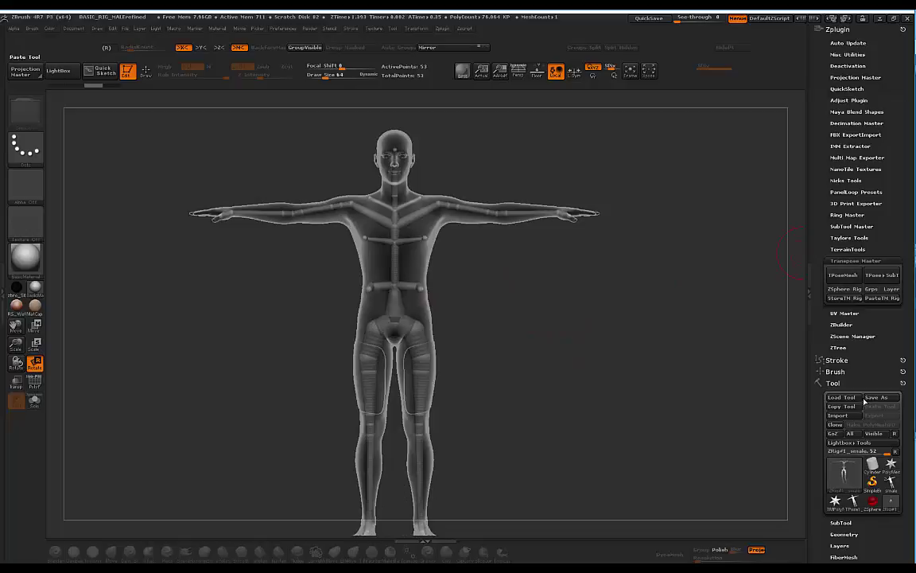
pyautogui.click(874, 398)
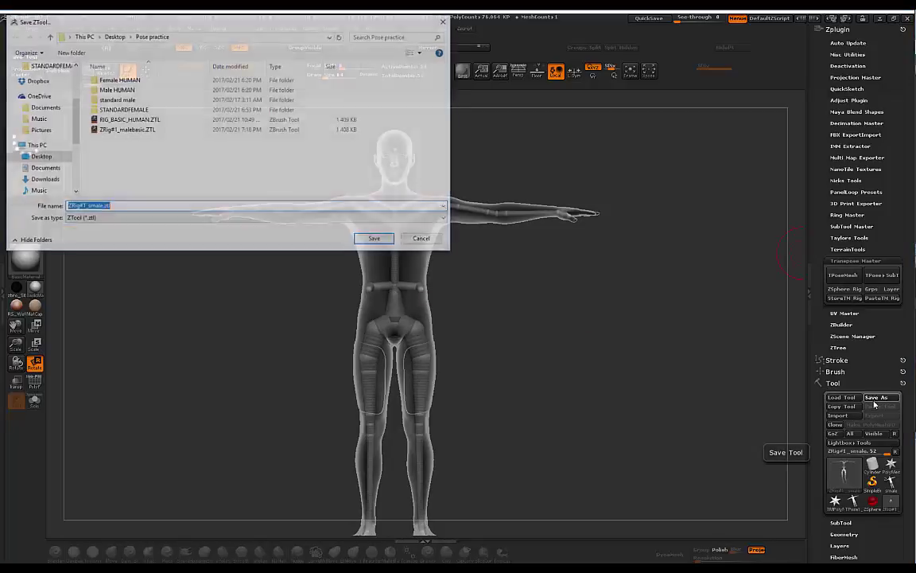
pyautogui.click(427, 245)
pyautogui.moveTo(566, 285); pyautogui.dragTo(465, 248)
# Transfer the Transpose Master rig's pose back to the original male subtools
pyautogui.moveTo(873, 523); pyautogui.dragTo(872, 381)
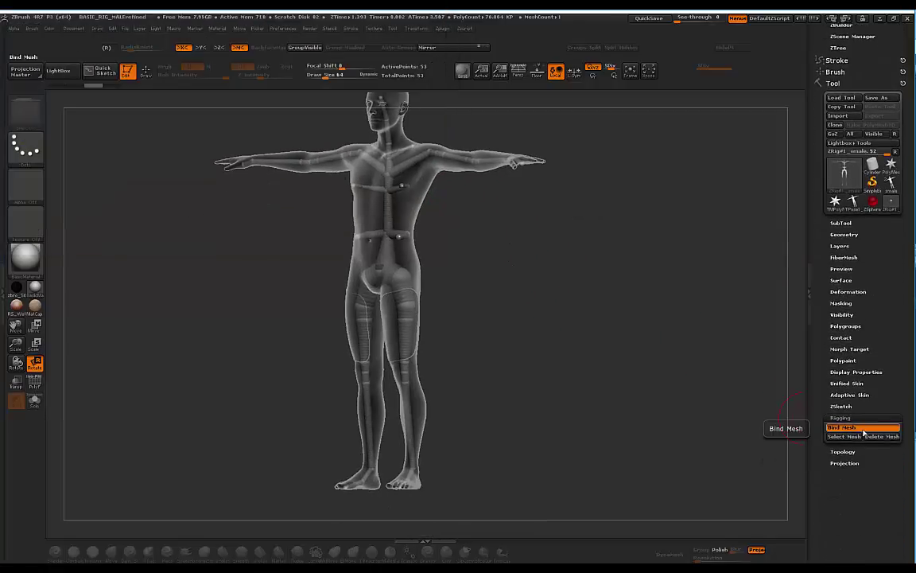
pyautogui.moveTo(470, 353); pyautogui.dragTo(413, 350)
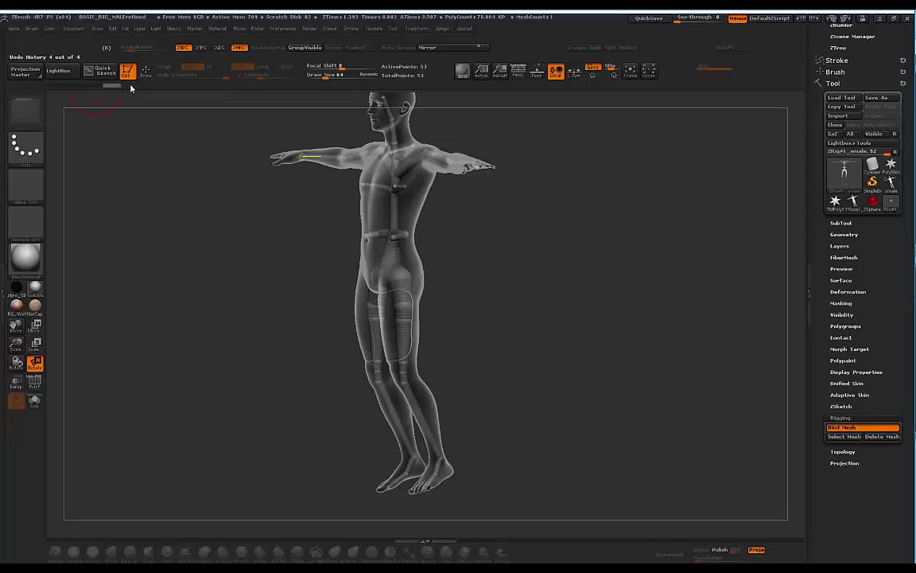
pyautogui.moveTo(588, 204); pyautogui.dragTo(795, 261)
pyautogui.scroll(5, 807, 213)
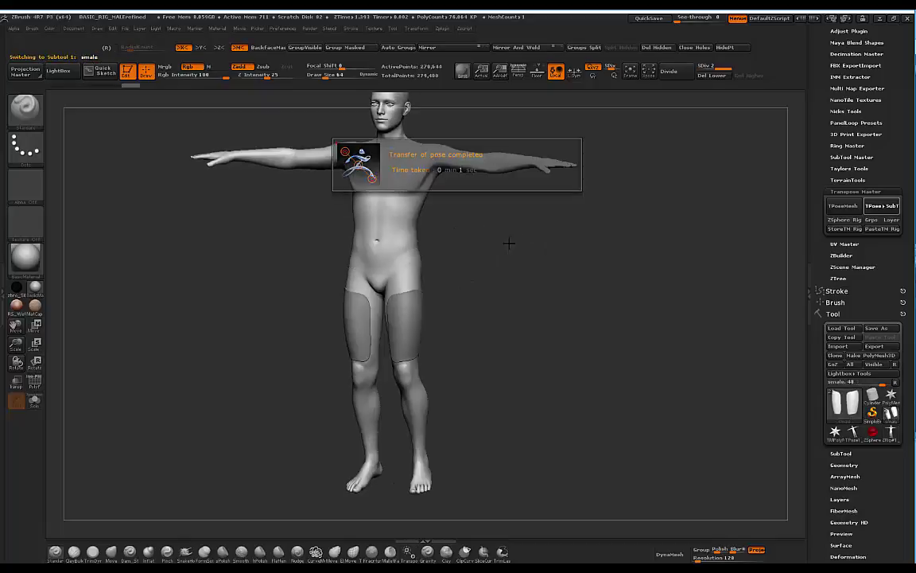
pyautogui.moveTo(501, 241); pyautogui.dragTo(609, 221)
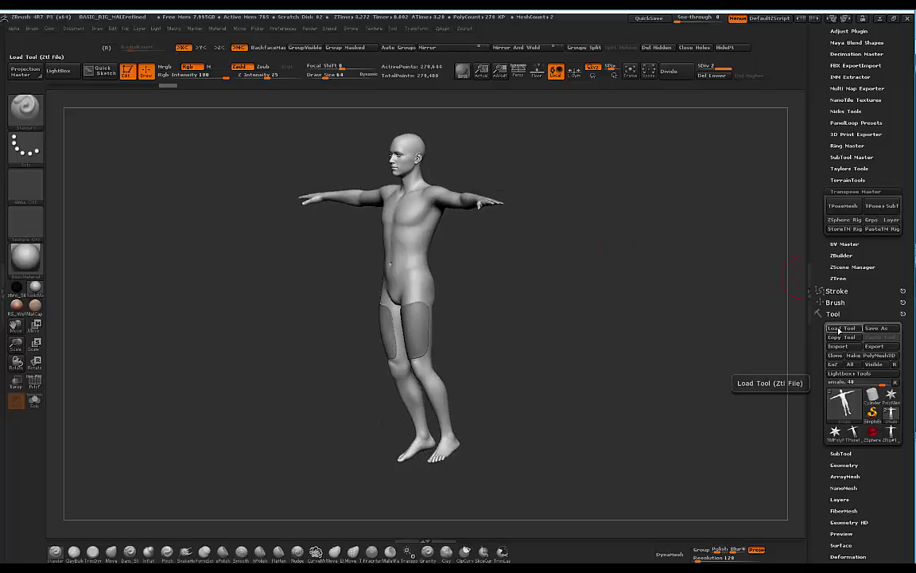
# Load the RIG_BASIC_HUMAN.ZTL tool and store its ZSphere rig in Transpose Master memory
pyautogui.moveTo(596, 278); pyautogui.dragTo(704, 308)
pyautogui.click(832, 328)
pyautogui.click(127, 120)
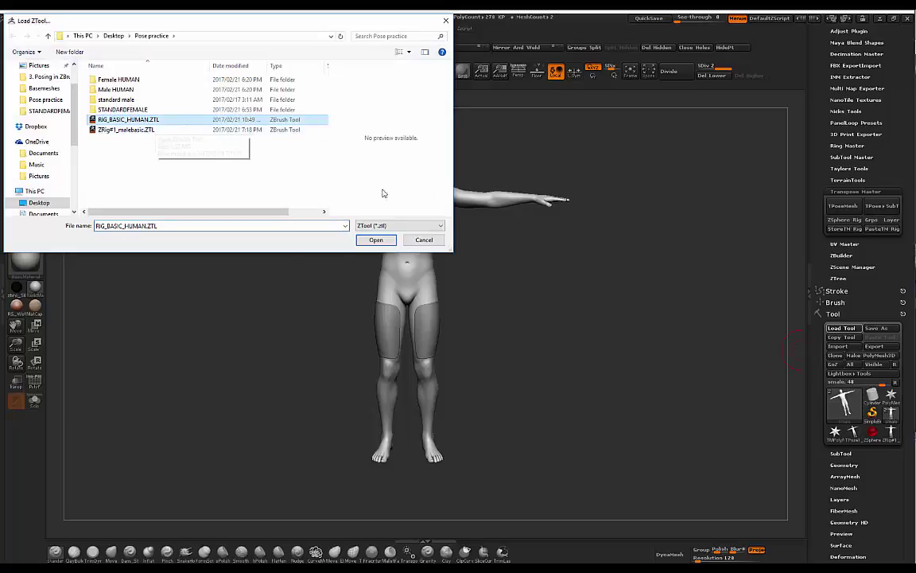
pyautogui.click(375, 239)
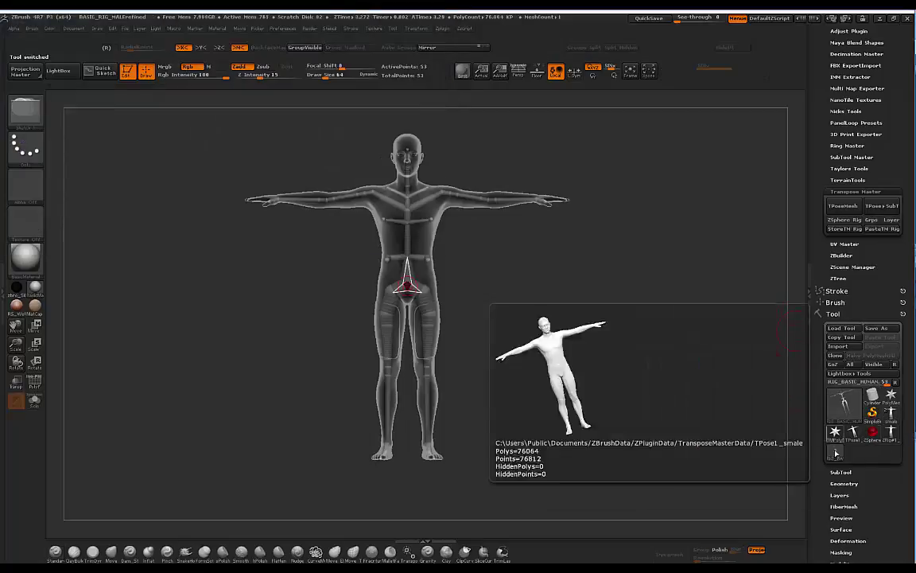
pyautogui.moveTo(592, 270); pyautogui.dragTo(576, 272)
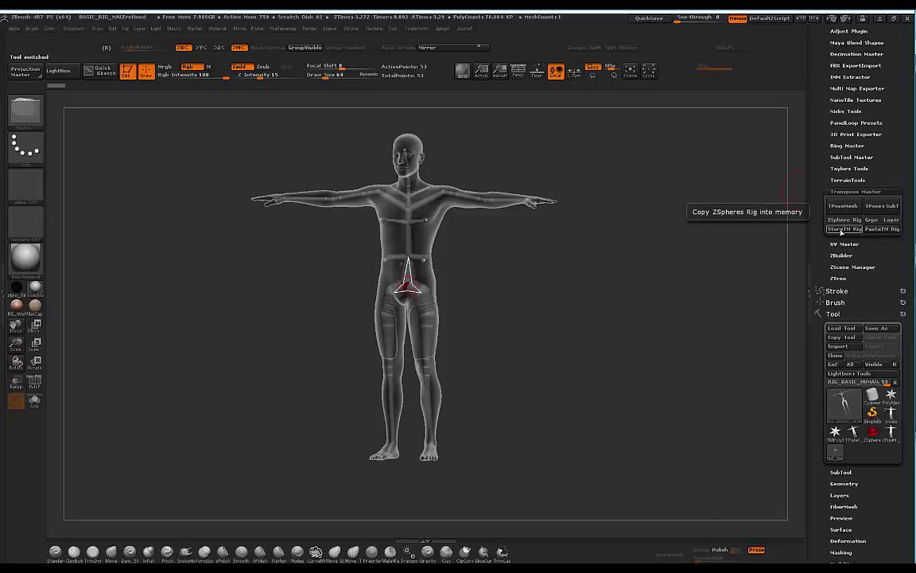
pyautogui.click(845, 229)
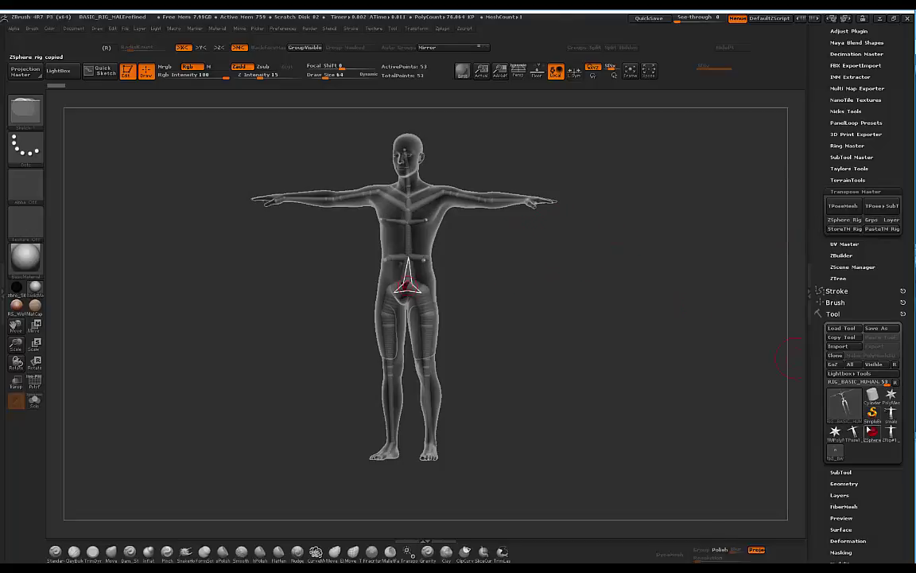
# Switch to the ZRig#1_smale tool with the male mesh
pyautogui.moveTo(889, 433)
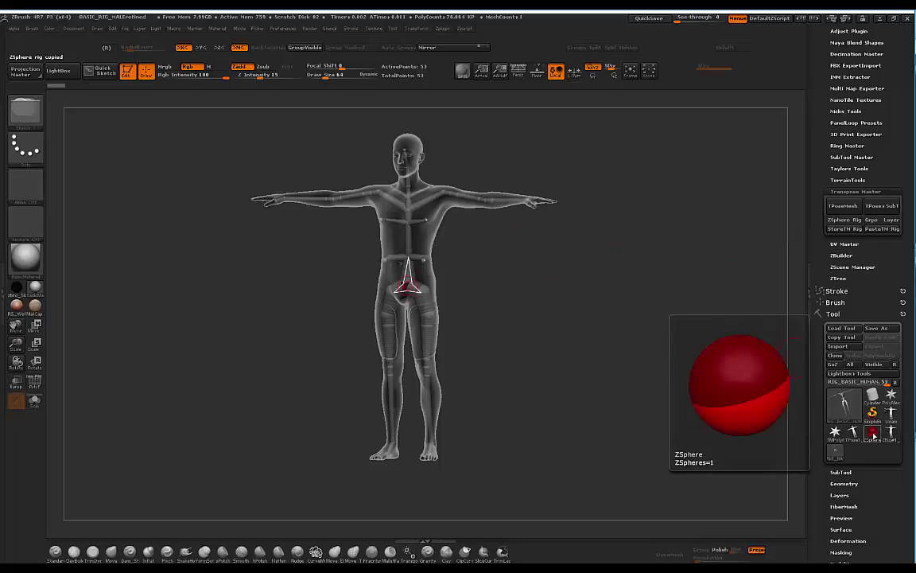
pyautogui.click(889, 433)
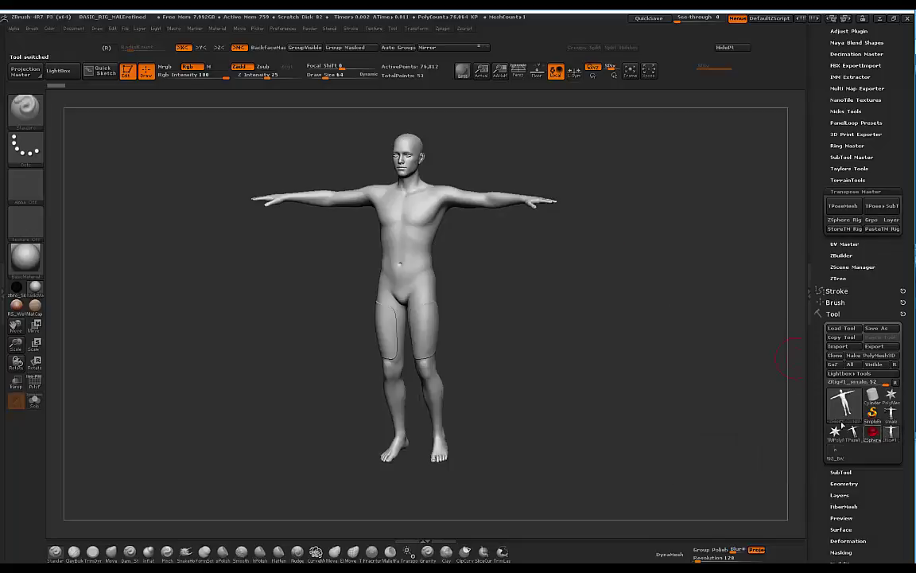
pyautogui.moveTo(626, 236); pyautogui.dragTo(579, 239)
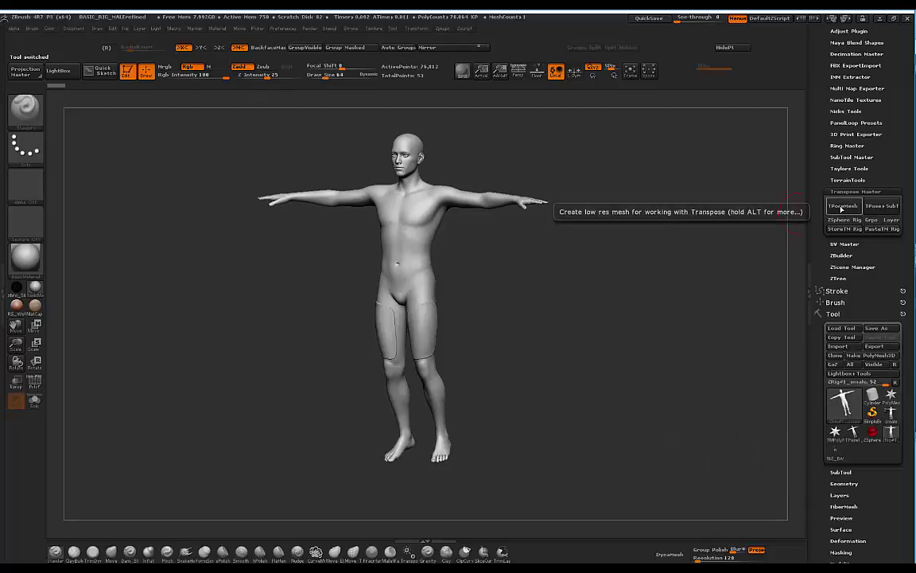
pyautogui.click(842, 209)
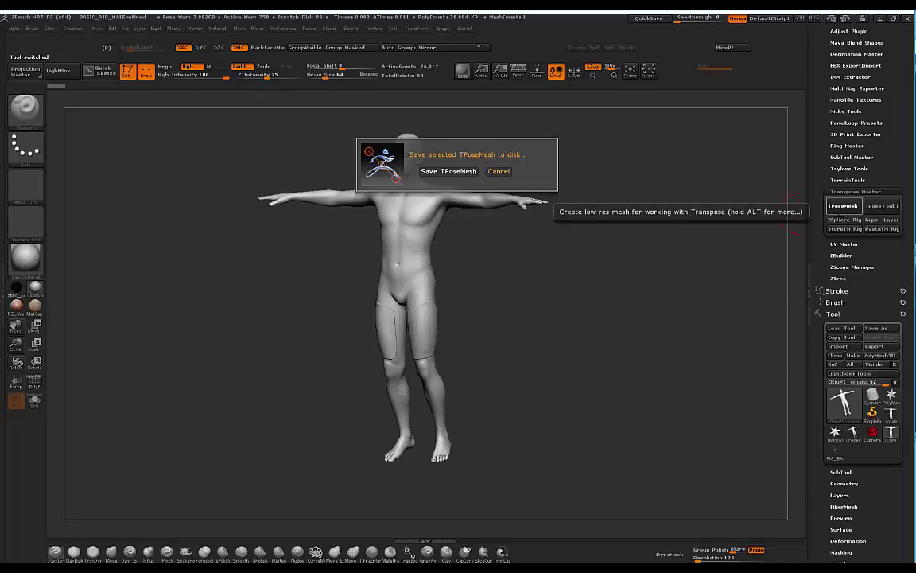
pyautogui.click(499, 171)
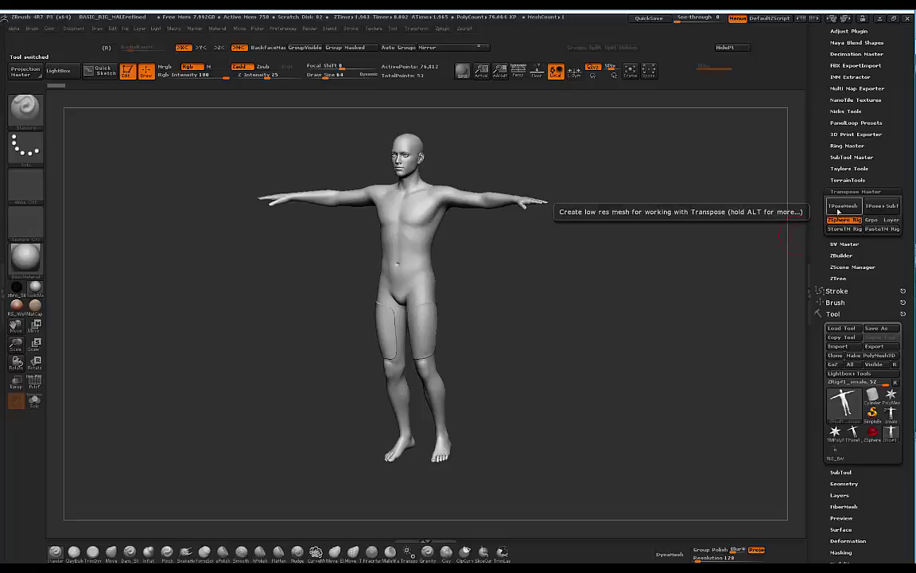
pyautogui.click(843, 208)
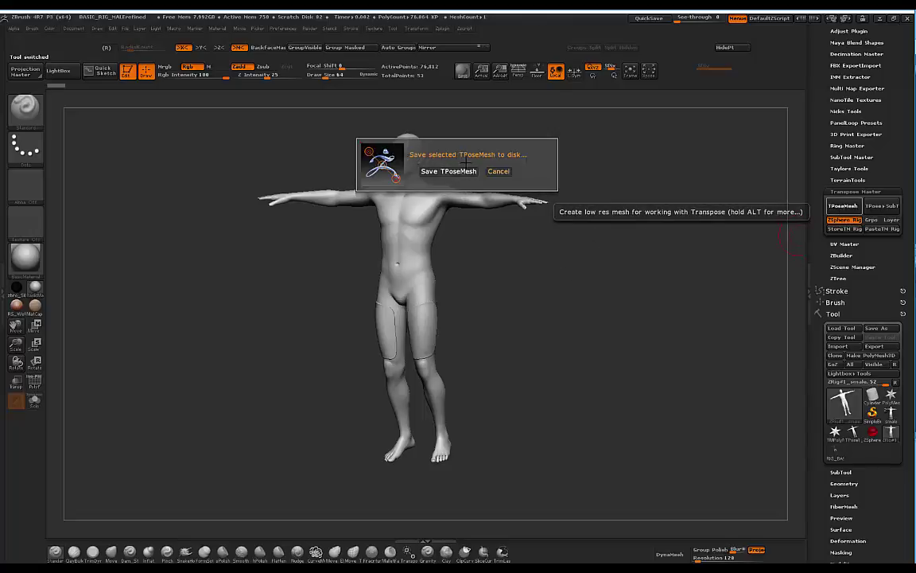
pyautogui.click(497, 171)
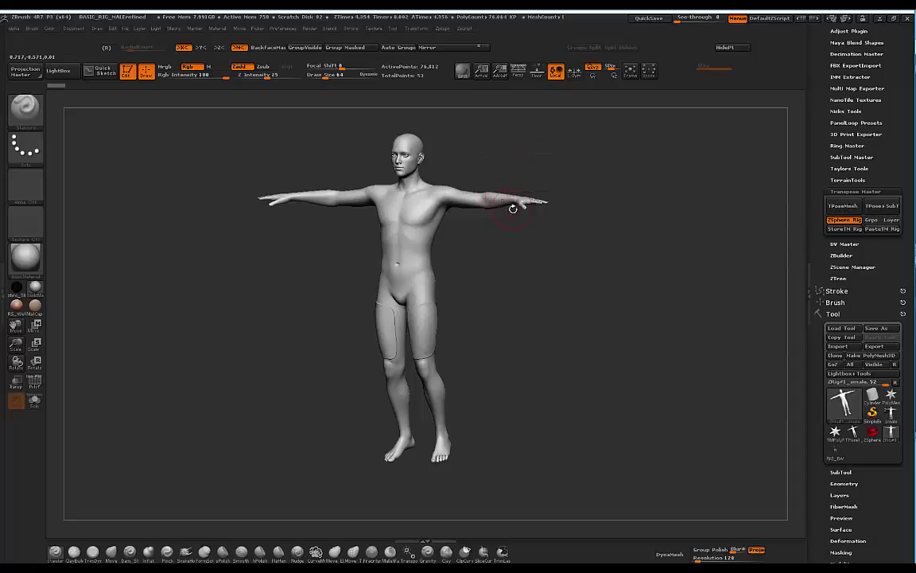
pyautogui.moveTo(550, 270)
pyautogui.keyDown('alt'); pyautogui.mouseDown()
pyautogui.moveTo(563, 246)
pyautogui.moveTo(563, 272)
pyautogui.moveTo(534, 279)
pyautogui.mouseUp(); pyautogui.keyUp('alt')
pyautogui.click(844, 209)
pyautogui.click(414, 155)
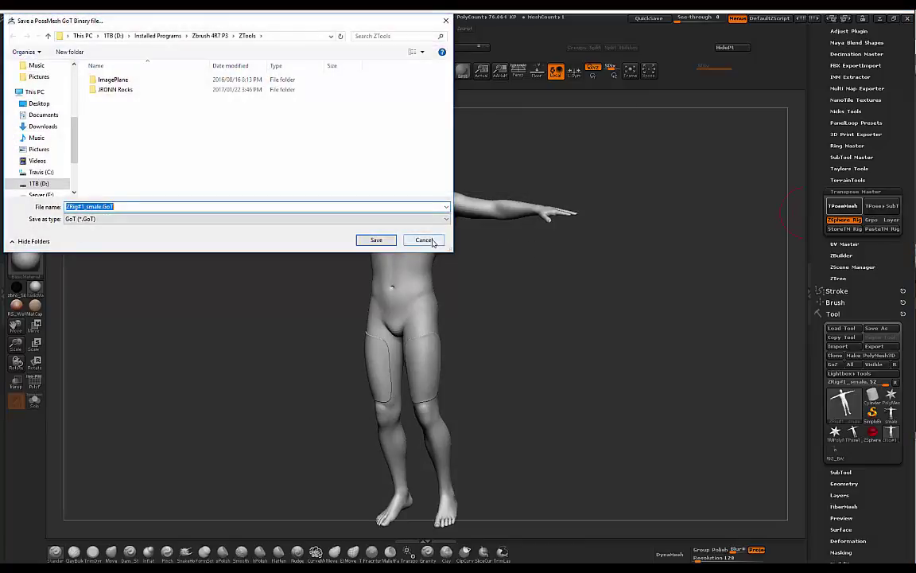
pyautogui.click(424, 239)
# Turn off the ZSphere Rig option and paste the stored Transpose Master rig into the male mesh
pyautogui.keyDown('shift'); pyautogui.moveTo(613, 284); pyautogui.dragTo(592, 275); pyautogui.keyUp('shift')
pyautogui.click(843, 221)
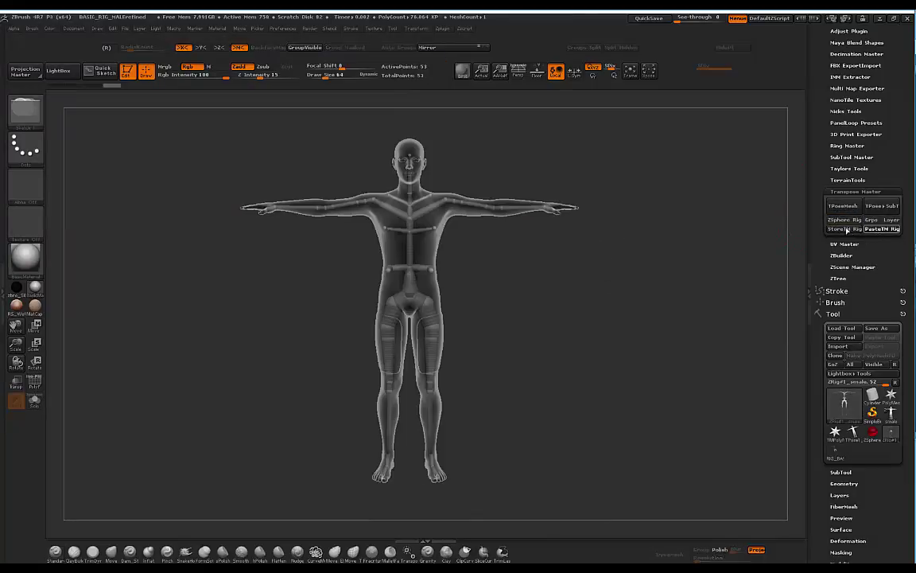
pyautogui.keyDown('alt'); pyautogui.moveTo(696, 190); pyautogui.dragTo(594, 202); pyautogui.keyUp('alt')
pyautogui.moveTo(602, 239)
pyautogui.mouseDown()
pyautogui.moveTo(498, 219)
pyautogui.moveTo(598, 239)
pyautogui.moveTo(606, 255)
pyautogui.moveTo(684, 253)
pyautogui.moveTo(615, 239)
pyautogui.mouseUp()
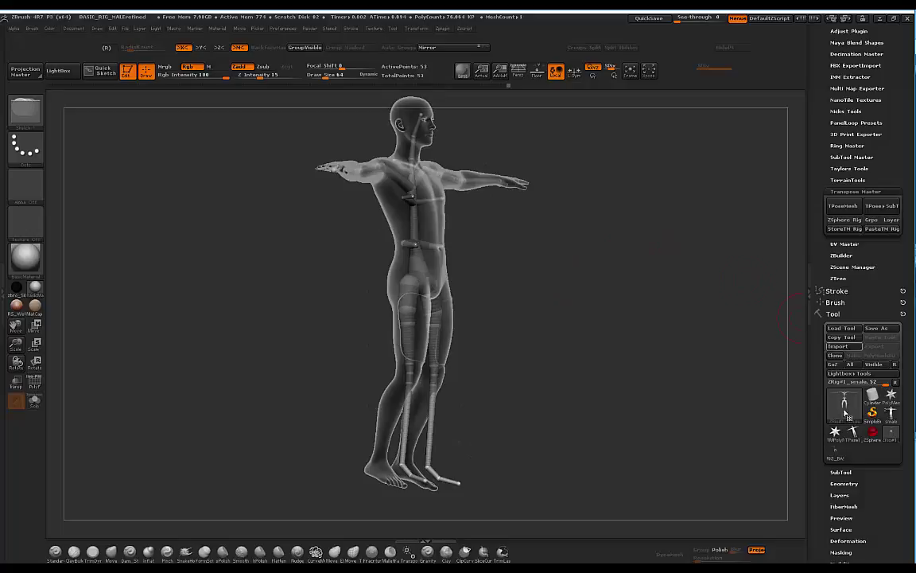
# Compare the RIG_BASIC_HUMAN tool's skeleton fit with the pasted rig in the ZRig#1_smale tool
pyautogui.click(836, 453)
pyautogui.moveTo(527, 344); pyautogui.dragTo(462, 362)
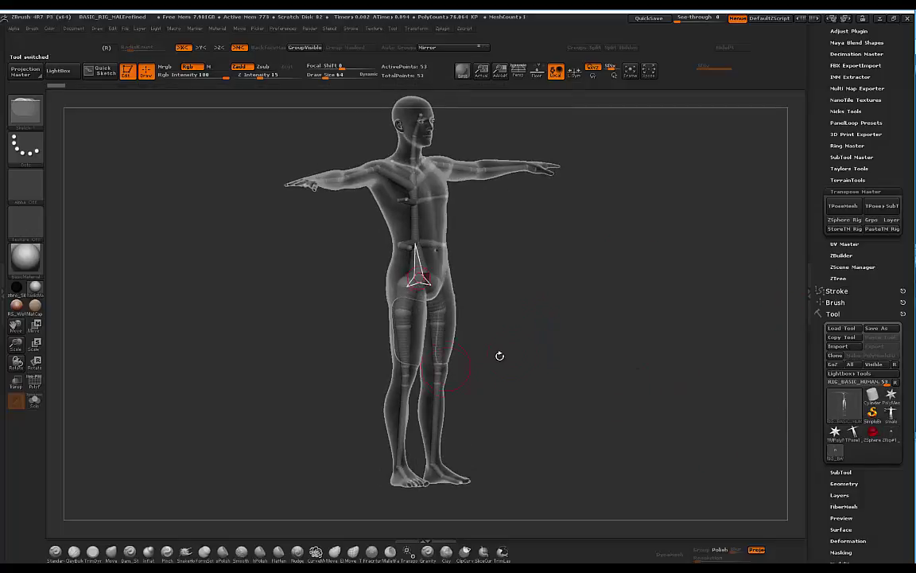
pyautogui.click(892, 434)
pyautogui.moveTo(537, 251)
pyautogui.mouseDown()
pyautogui.moveTo(544, 250)
pyautogui.moveTo(477, 231)
pyautogui.moveTo(549, 326)
pyautogui.moveTo(548, 266)
pyautogui.moveTo(546, 304)
pyautogui.moveTo(531, 288)
pyautogui.moveTo(501, 290)
pyautogui.moveTo(547, 265)
pyautogui.moveTo(536, 264)
pyautogui.mouseUp()
pyautogui.keyDown('alt'); pyautogui.moveTo(511, 216); pyautogui.dragTo(474, 241); pyautogui.keyUp('alt')
pyautogui.moveTo(493, 292); pyautogui.dragTo(506, 310)
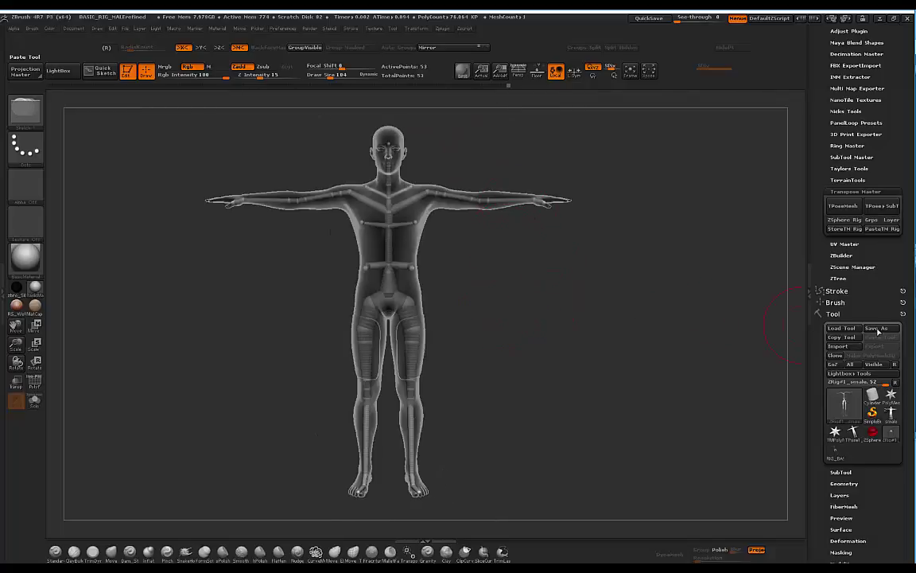
pyautogui.moveTo(572, 282); pyautogui.dragTo(517, 296)
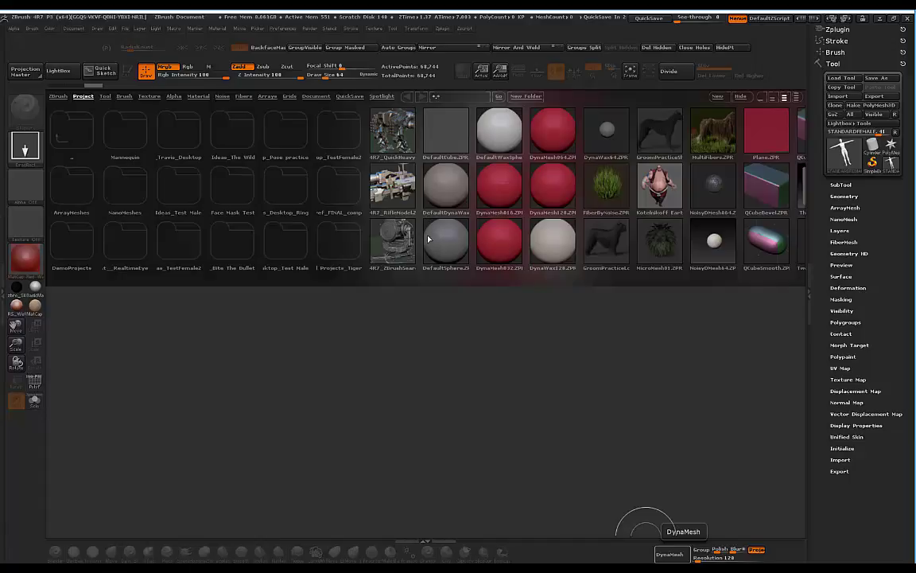
# Draw the STANDARDFEMALE figure on the canvas in Edit mode and switch the material to BasicMaterial
pyautogui.click(62, 71)
pyautogui.moveTo(443, 301); pyautogui.dragTo(443, 511)
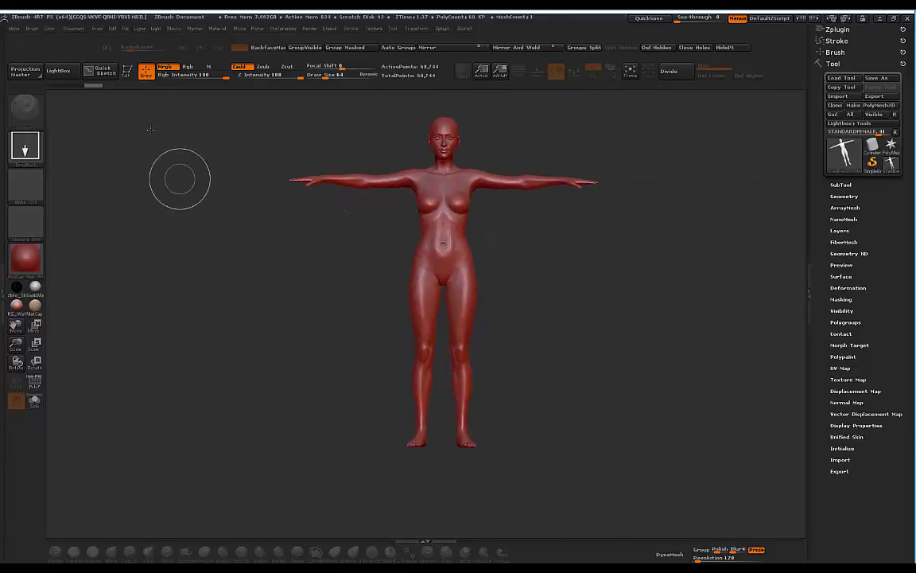
pyautogui.click(37, 287)
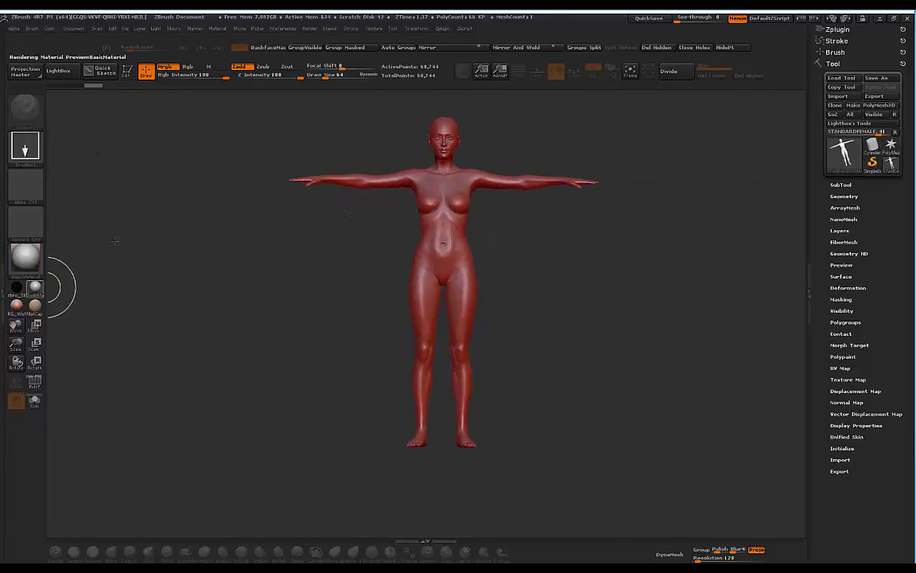
pyautogui.click(126, 70)
pyautogui.keyDown('alt'); pyautogui.moveTo(628, 180); pyautogui.dragTo(590, 223); pyautogui.keyUp('alt')
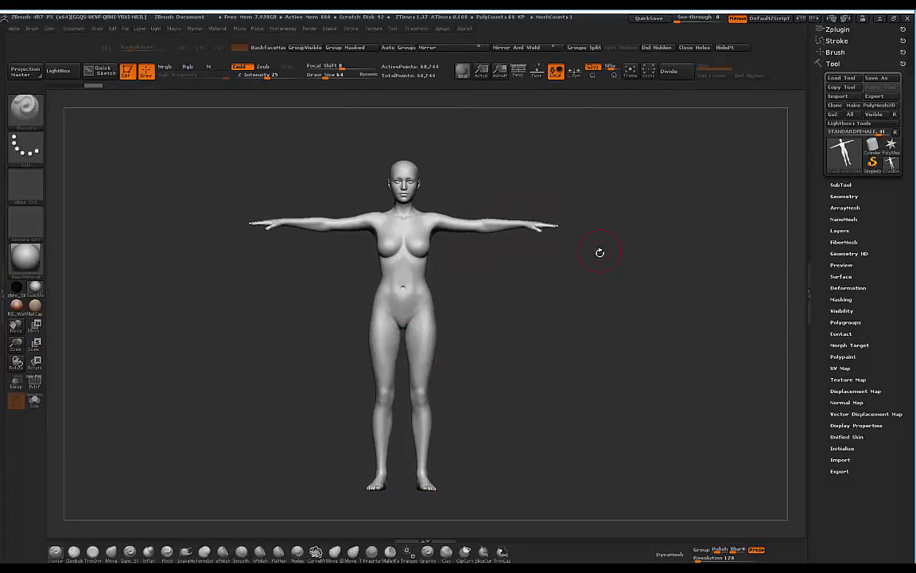
# Mask a small spot on the STANDARDFEMALE figure's earlobe with a draw size of 2
pyautogui.moveTo(548, 266); pyautogui.dragTo(571, 256)
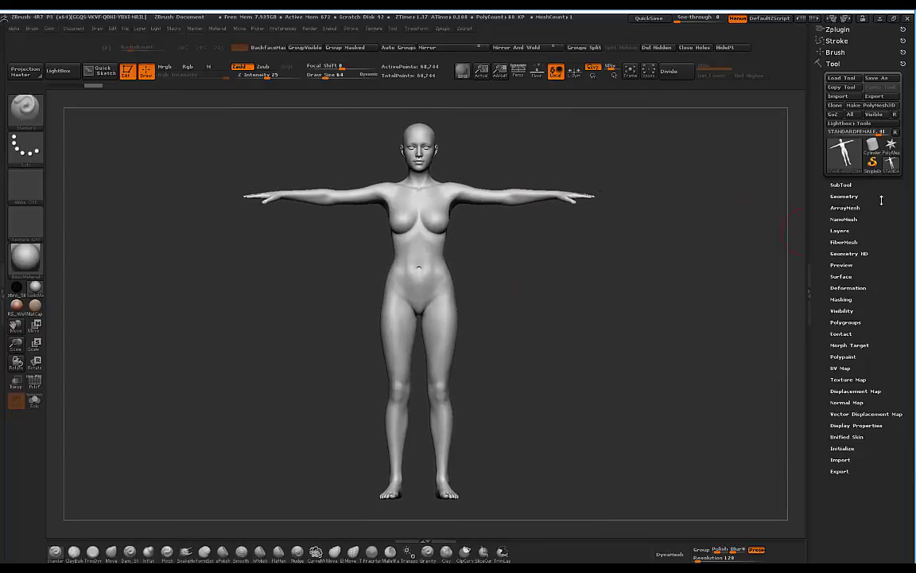
pyautogui.click(842, 184)
pyautogui.moveTo(738, 200); pyautogui.dragTo(666, 237)
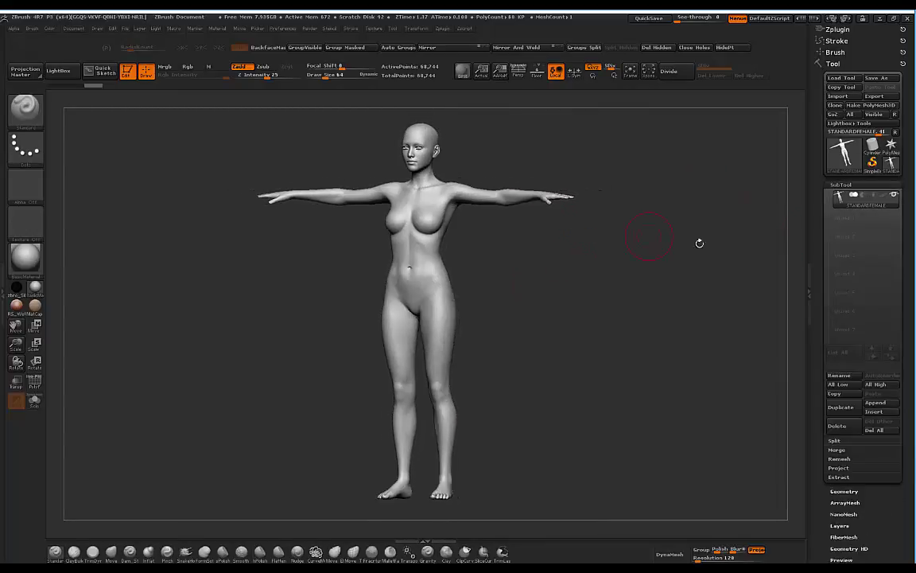
pyautogui.keyDown('alt'); pyautogui.moveTo(713, 314); pyautogui.dragTo(631, 388); pyautogui.keyUp('alt')
pyautogui.keyDown('alt'); pyautogui.moveTo(610, 203); pyautogui.dragTo(560, 497); pyautogui.keyUp('alt')
pyautogui.keyDown('alt'); pyautogui.moveTo(549, 214); pyautogui.dragTo(629, 318); pyautogui.keyUp('alt')
pyautogui.keyDown('alt'); pyautogui.moveTo(648, 250); pyautogui.dragTo(648, 165); pyautogui.keyUp('alt')
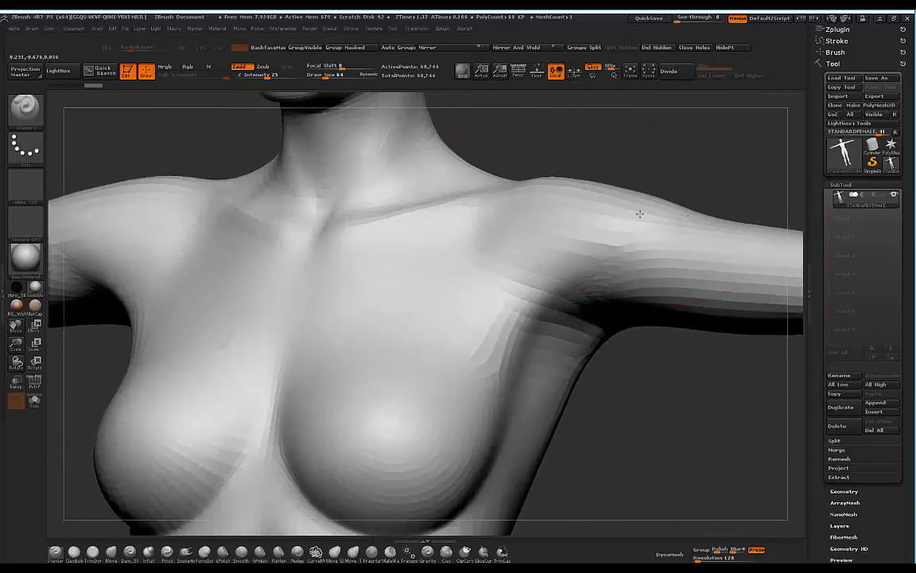
pyautogui.keyDown('alt'); pyautogui.moveTo(573, 116); pyautogui.dragTo(565, 356); pyautogui.keyUp('alt')
pyautogui.press('[')
pyautogui.press('[')
pyautogui.press('[')
pyautogui.press('[')
pyautogui.press('[')
pyautogui.press('[')
pyautogui.press('[')
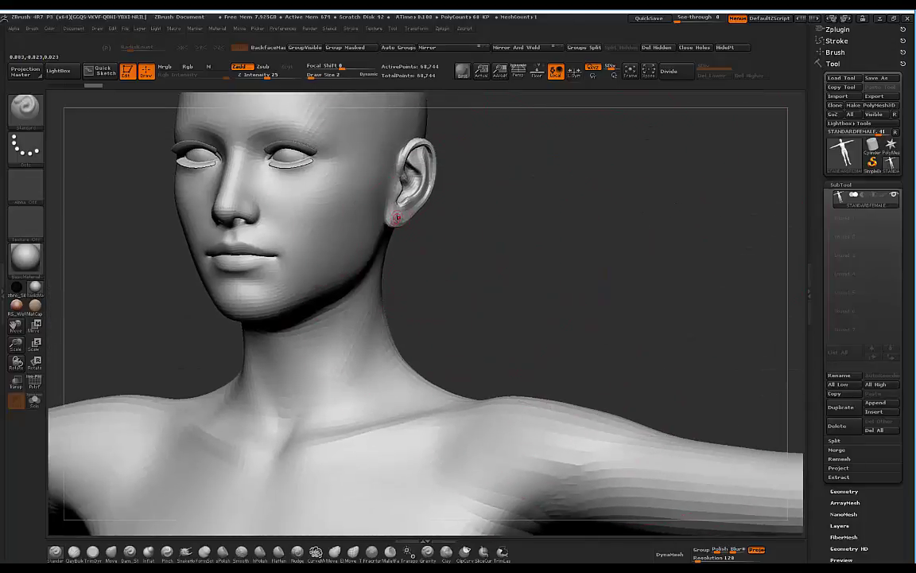
pyautogui.press('ctrl')
# Extract the masked earlobe spot as a separate earring subtool with a thickness of 0.001 and accept it
pyautogui.click(841, 478)
pyautogui.click(877, 494)
pyautogui.press('Return')
pyautogui.click(842, 490)
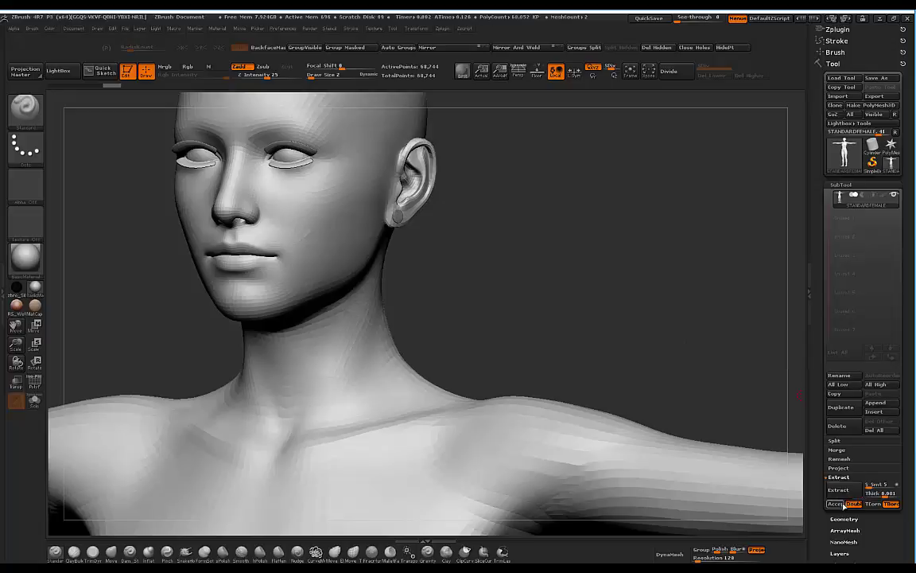
# Clear the mask on the extracted earring subtool, and make the STANDARDFEMALE subtool active again
pyautogui.click(870, 225)
pyautogui.keyDown('ctrl'); pyautogui.moveTo(515, 207); pyautogui.dragTo(540, 241); pyautogui.keyUp('ctrl')
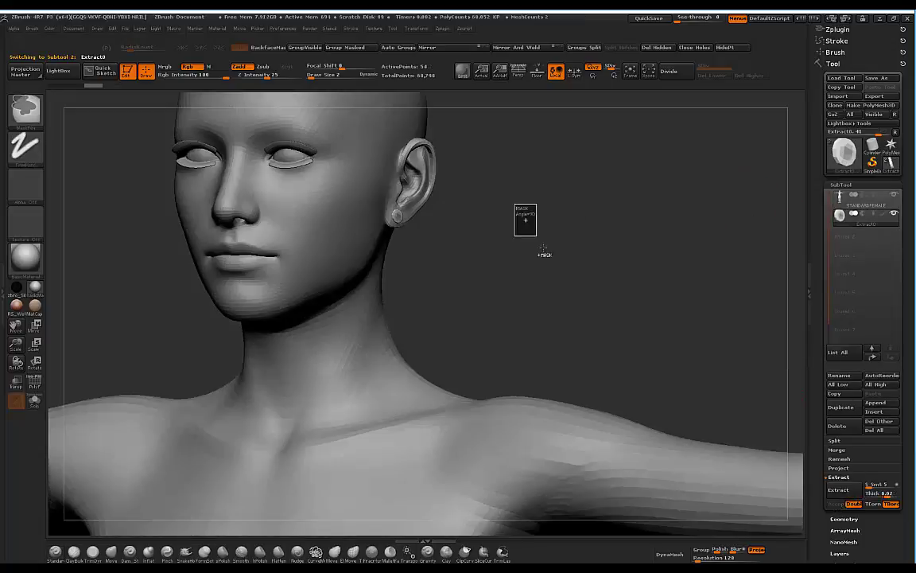
pyautogui.click(877, 198)
pyautogui.moveTo(545, 202)
pyautogui.keyDown('alt'); pyautogui.mouseDown()
pyautogui.moveTo(537, 177)
pyautogui.moveTo(548, 217)
pyautogui.moveTo(526, 204)
pyautogui.moveTo(538, 189)
pyautogui.mouseUp(); pyautogui.keyUp('alt')
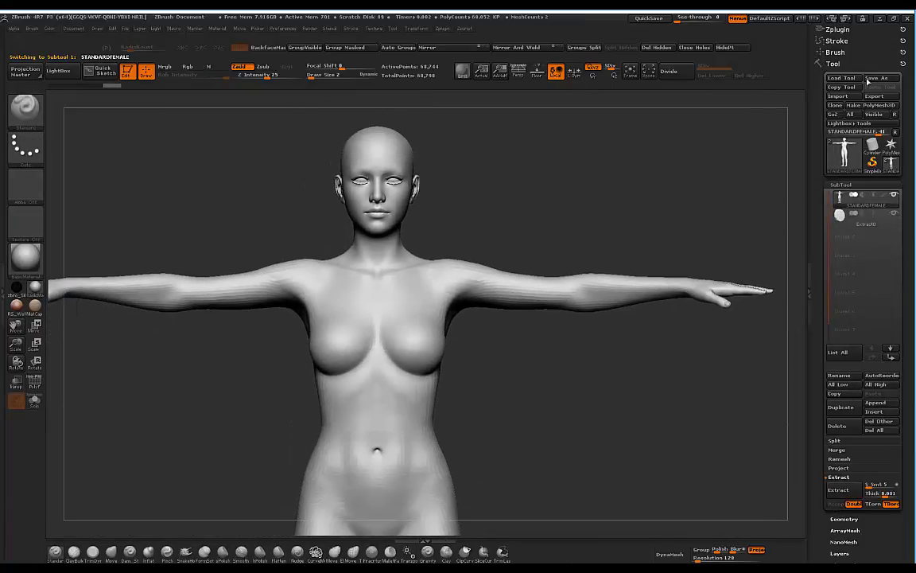
# Create a Transpose Master TPoseMesh of the female figure with the ZSphere Rig and Layer options enabled
pyautogui.click(837, 30)
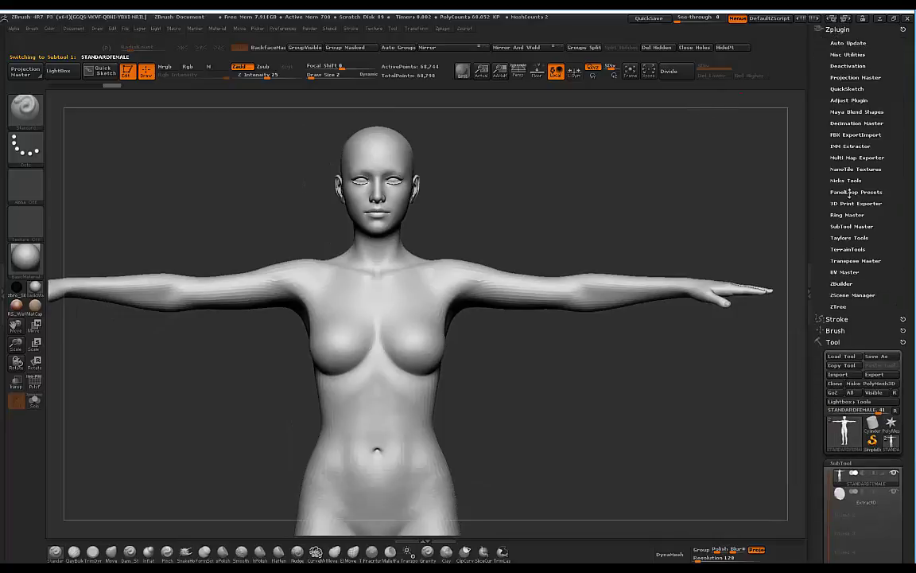
pyautogui.click(843, 260)
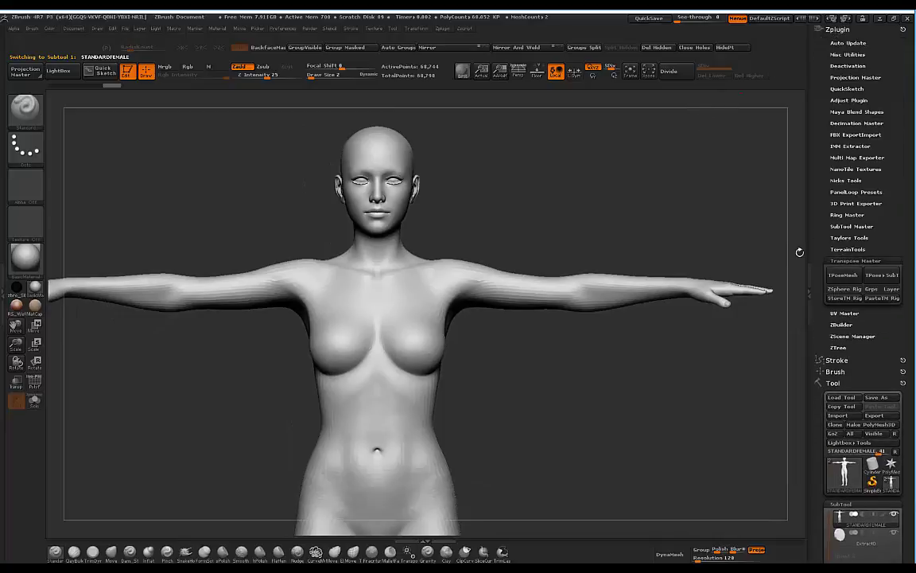
pyautogui.click(838, 289)
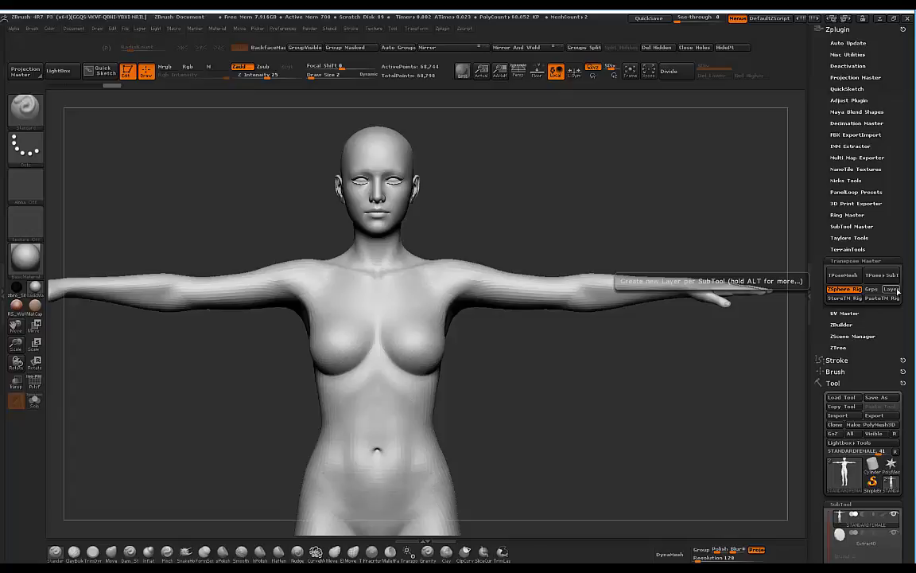
pyautogui.click(894, 290)
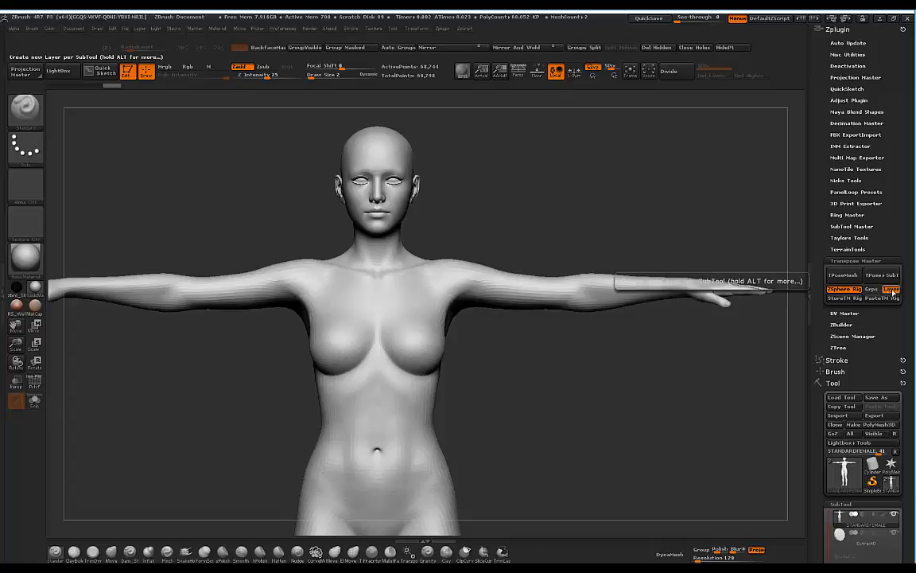
pyautogui.click(841, 274)
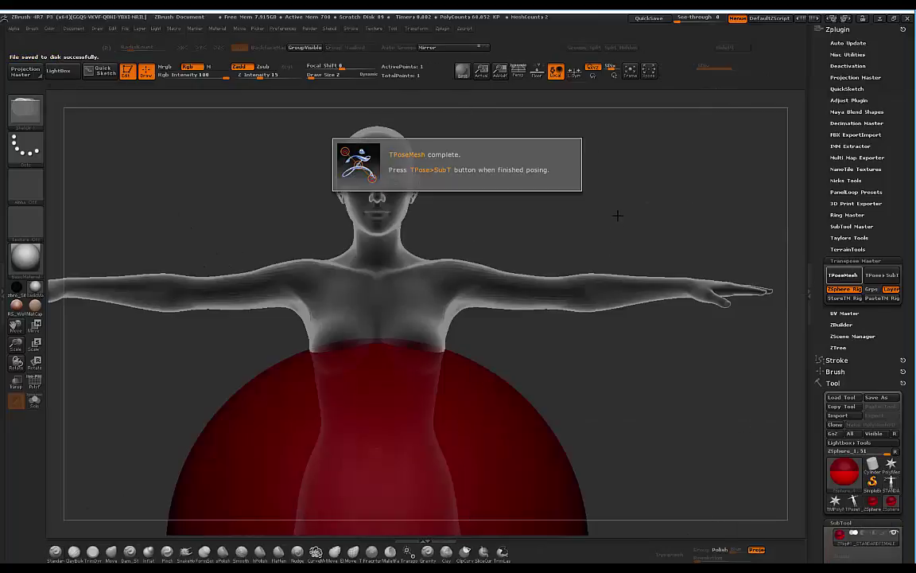
# Turn on X symmetry and scale the oversized root ZSphere down to fit inside the figure's pelvis
pyautogui.moveTo(620, 372); pyautogui.dragTo(590, 318)
pyautogui.keyDown('alt'); pyautogui.moveTo(567, 460); pyautogui.dragTo(667, 288); pyautogui.keyUp('alt')
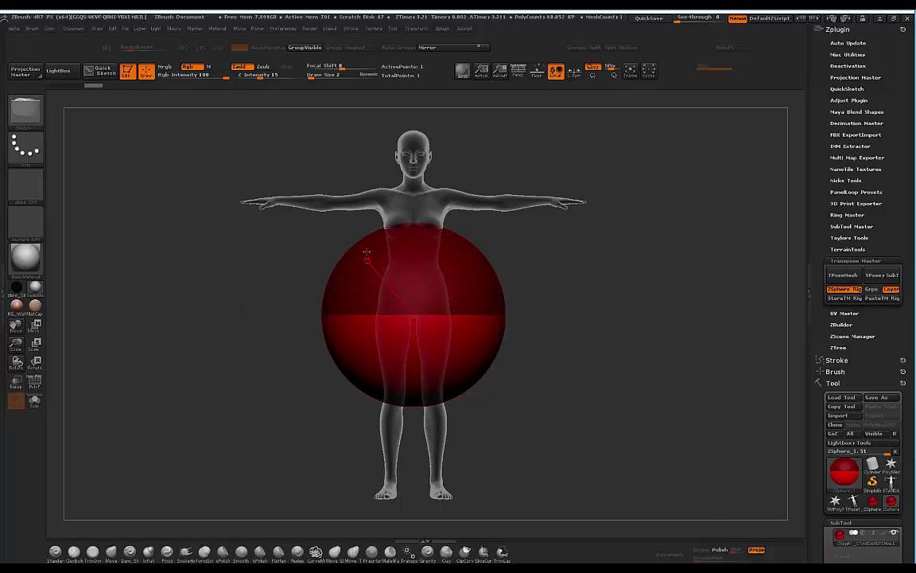
pyautogui.press('w')
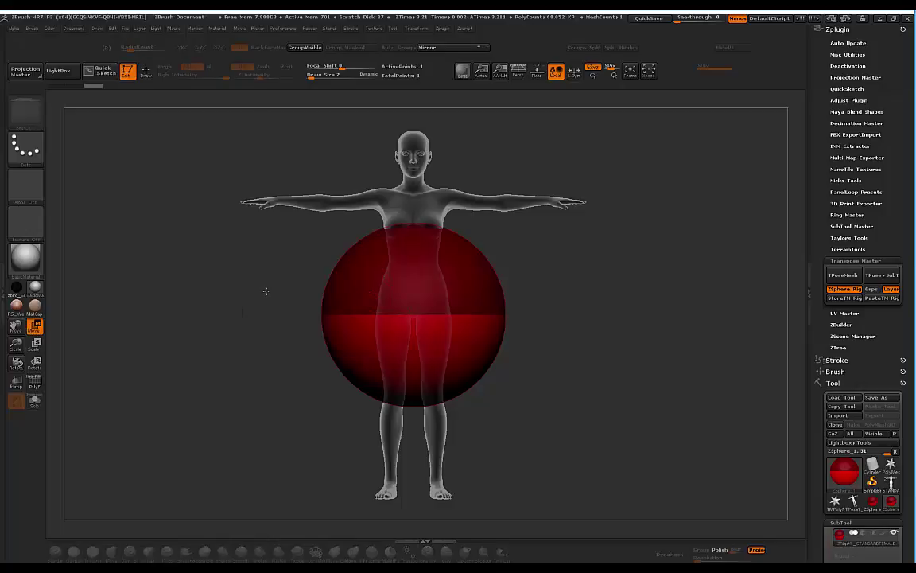
pyautogui.press('e')
pyautogui.press('r')
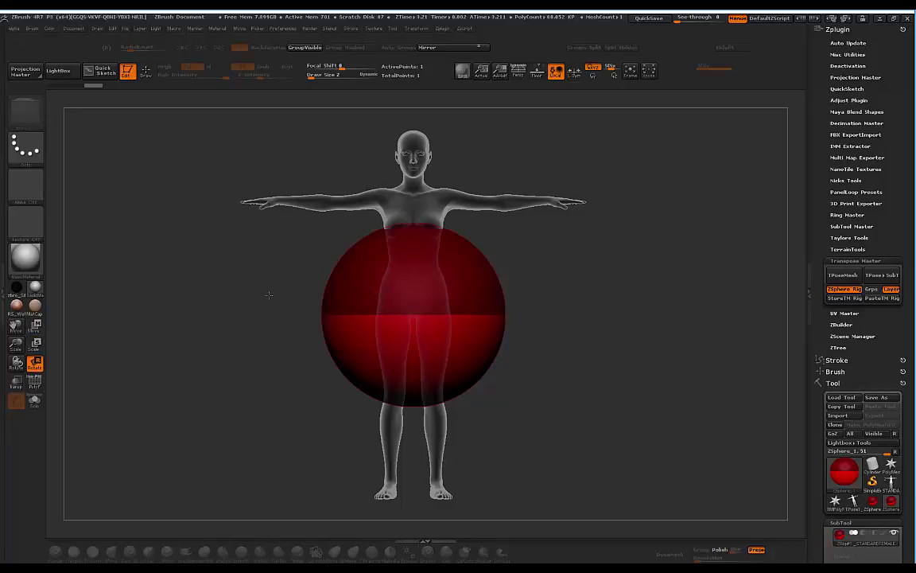
pyautogui.press('e')
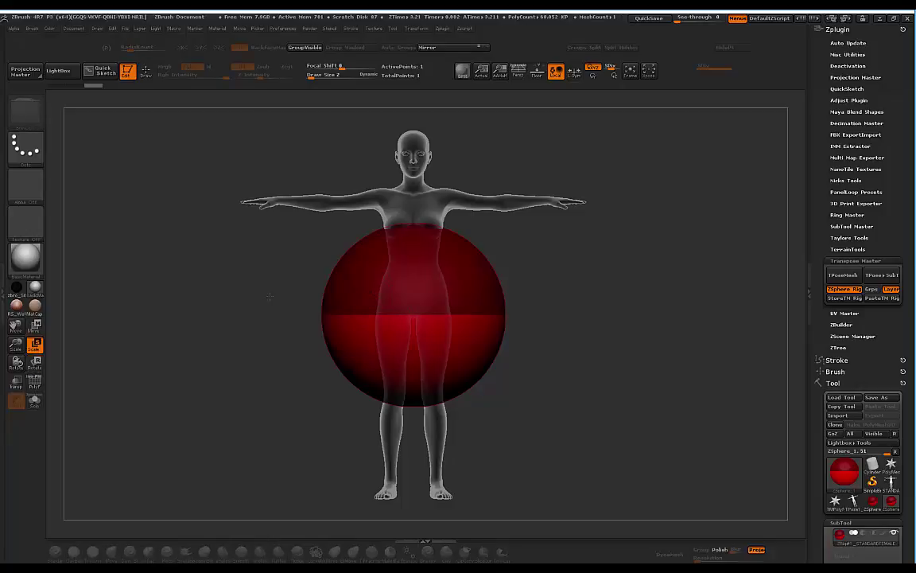
pyautogui.press('x')
pyautogui.moveTo(362, 274); pyautogui.dragTo(192, 228)
pyautogui.moveTo(352, 303); pyautogui.dragTo(294, 257)
pyautogui.moveTo(386, 306); pyautogui.dragTo(318, 257)
pyautogui.keyDown('alt'); pyautogui.moveTo(517, 337); pyautogui.dragTo(540, 345); pyautogui.keyUp('alt')
pyautogui.moveTo(392, 363); pyautogui.dragTo(374, 333)
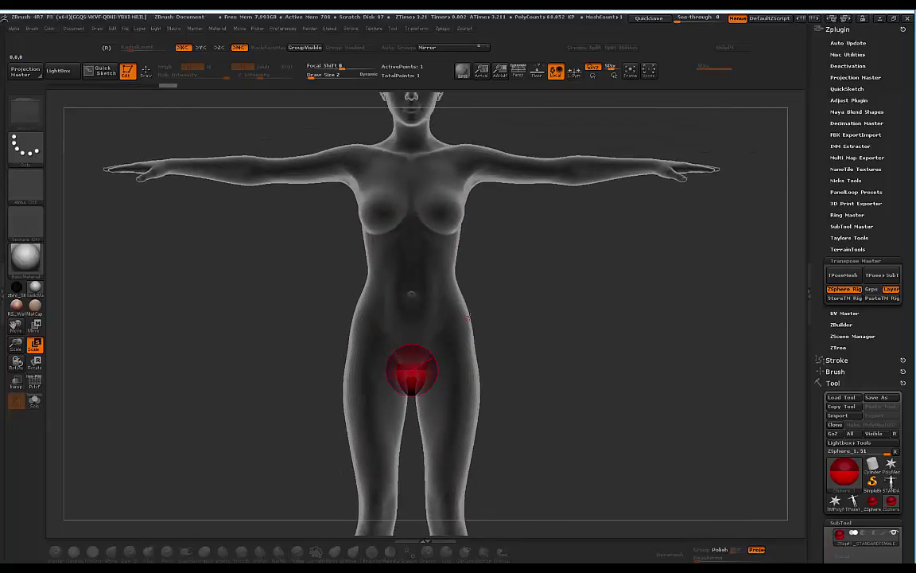
# Move the root ZSphere up from the crotch into the lower abdomen and shrink it slightly
pyautogui.press('w')
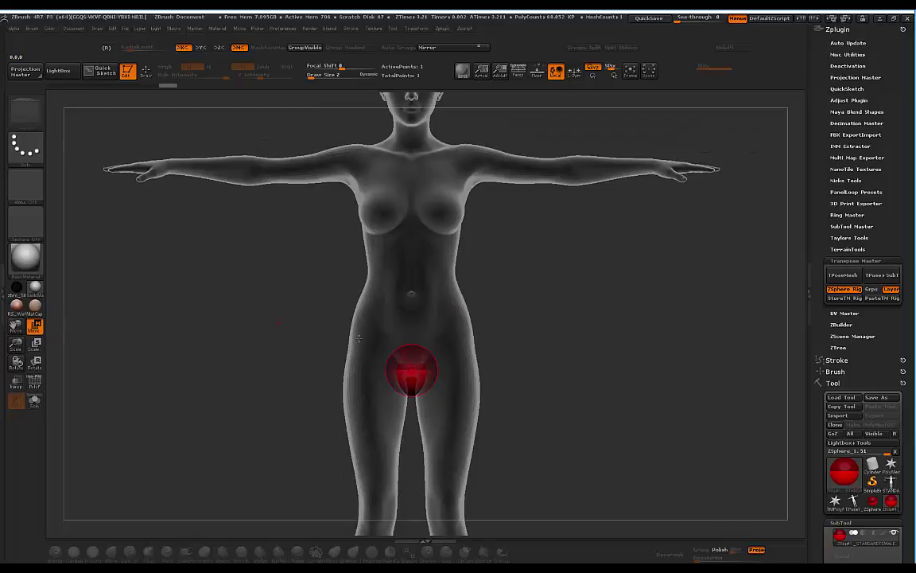
pyautogui.moveTo(418, 377); pyautogui.dragTo(418, 337)
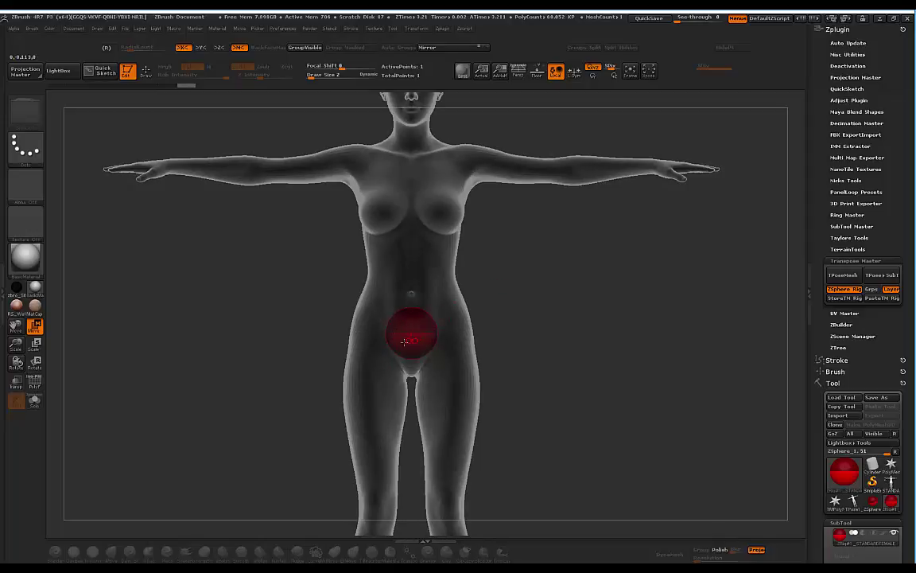
pyautogui.press('e')
pyautogui.click(37, 326)
pyautogui.moveTo(422, 342); pyautogui.dragTo(422, 344)
# Open JOINTSLAYOUT.jpg from the Pose practice folder and study where the pelvis and hip joints belong
pyautogui.moveTo(531, 295); pyautogui.dragTo(546, 320)
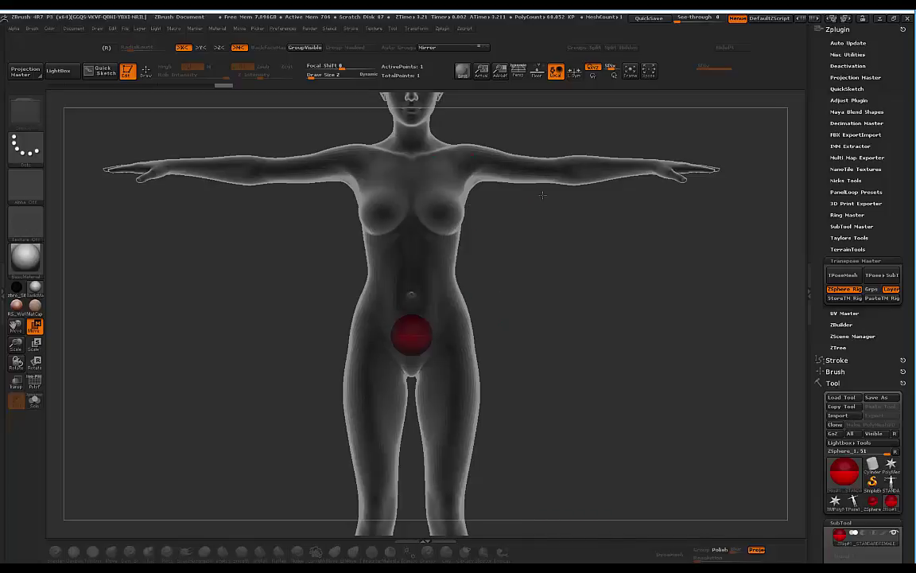
pyautogui.moveTo(523, 261); pyautogui.dragTo(435, 137)
pyautogui.moveTo(546, 312)
pyautogui.mouseDown()
pyautogui.moveTo(560, 319)
pyautogui.moveTo(536, 309)
pyautogui.mouseUp()
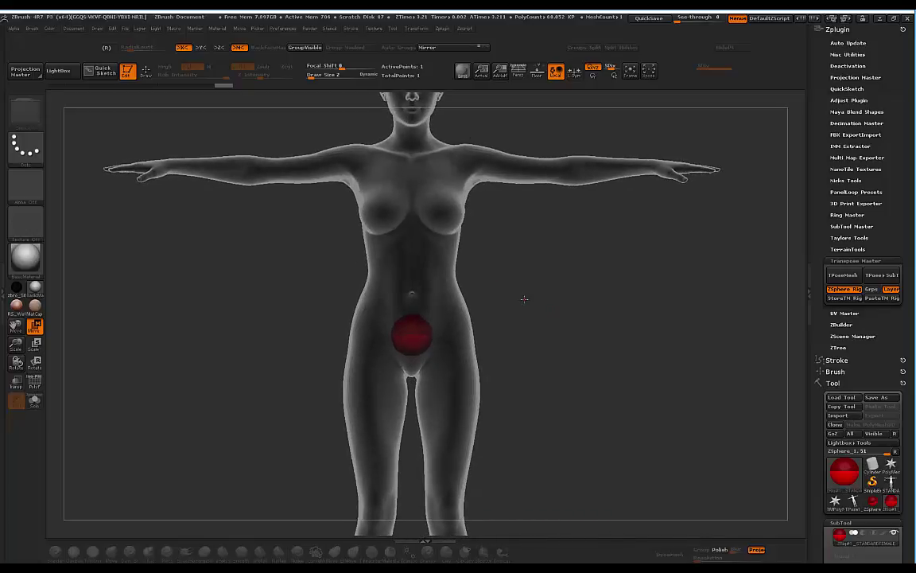
pyautogui.moveTo(551, 244); pyautogui.dragTo(586, 336)
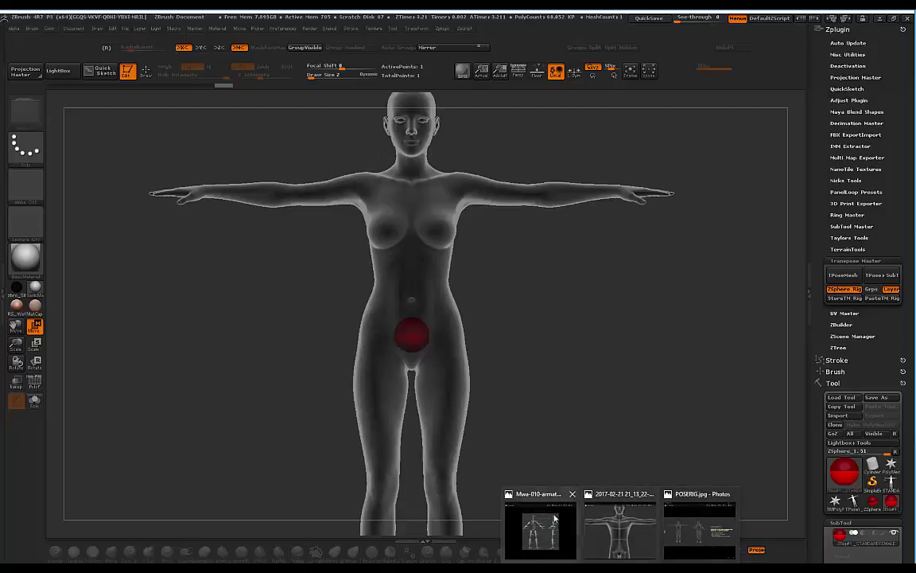
pyautogui.moveTo(573, 494)
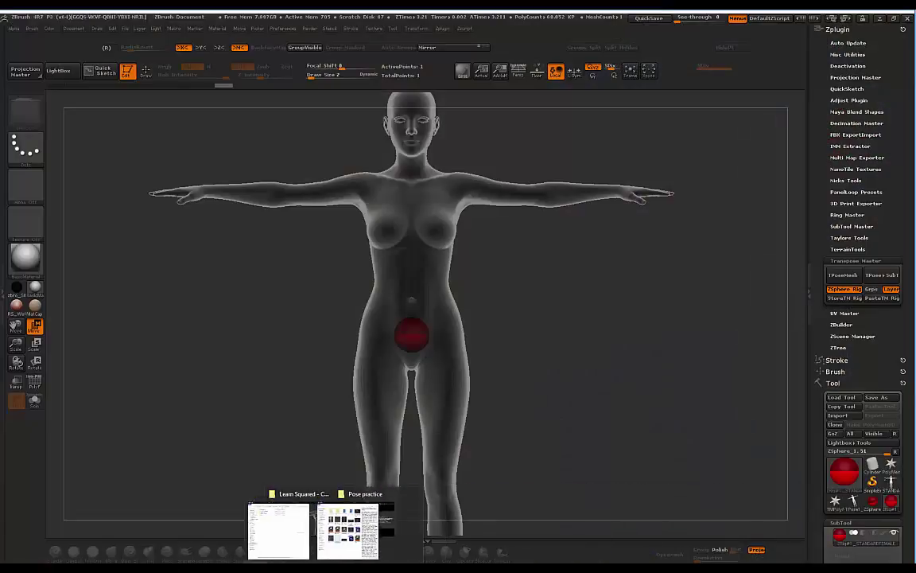
pyautogui.click(304, 555)
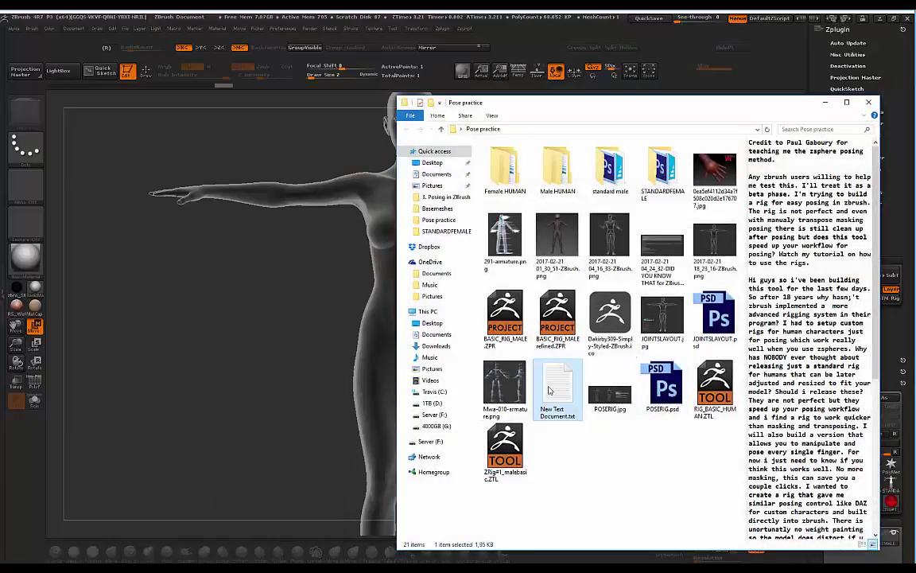
pyautogui.doubleClick(668, 310)
pyautogui.click(825, 104)
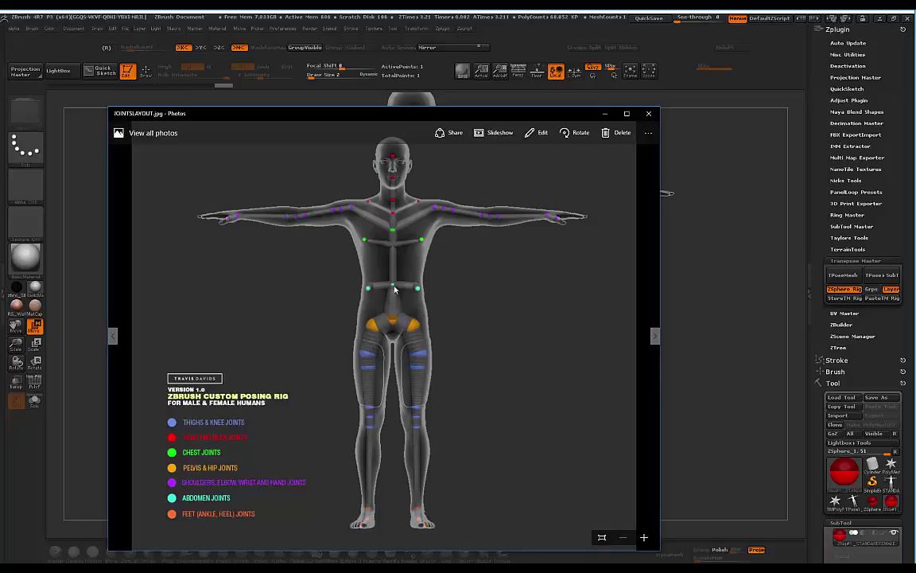
pyautogui.moveTo(371, 113); pyautogui.dragTo(336, 90)
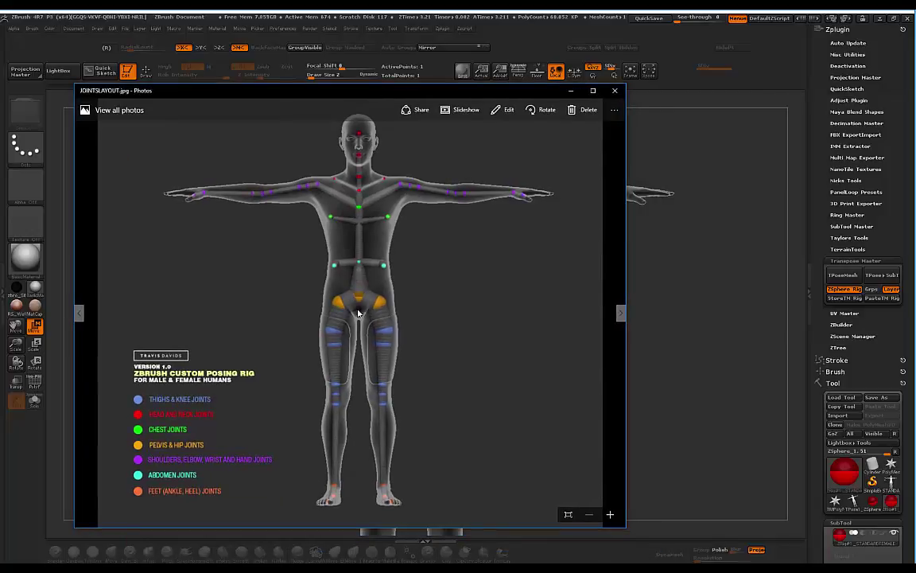
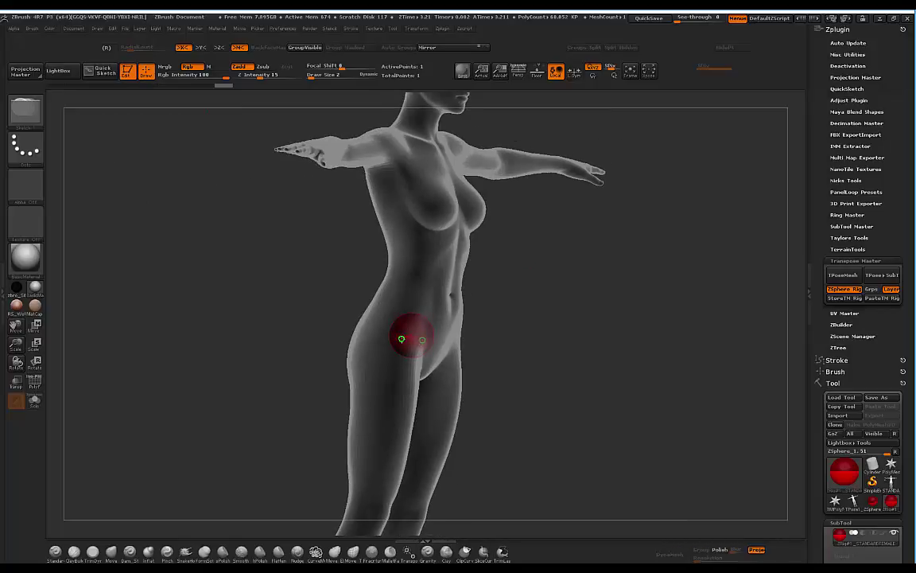
# Add a mirrored pair of hip ZSpheres to the sides of the root ZSphere, undoing any misplaced attempt
pyautogui.moveTo(579, 288)
pyautogui.keyDown('shift'); pyautogui.mouseDown()
pyautogui.moveTo(523, 291)
pyautogui.moveTo(579, 271)
pyautogui.mouseUp(); pyautogui.keyUp('shift')
pyautogui.hotkey('ctrl', 'z')
pyautogui.moveTo(403, 339); pyautogui.dragTo(406, 344)
pyautogui.keyDown('shift'); pyautogui.moveTo(575, 284); pyautogui.dragTo(559, 333); pyautogui.keyUp('shift')
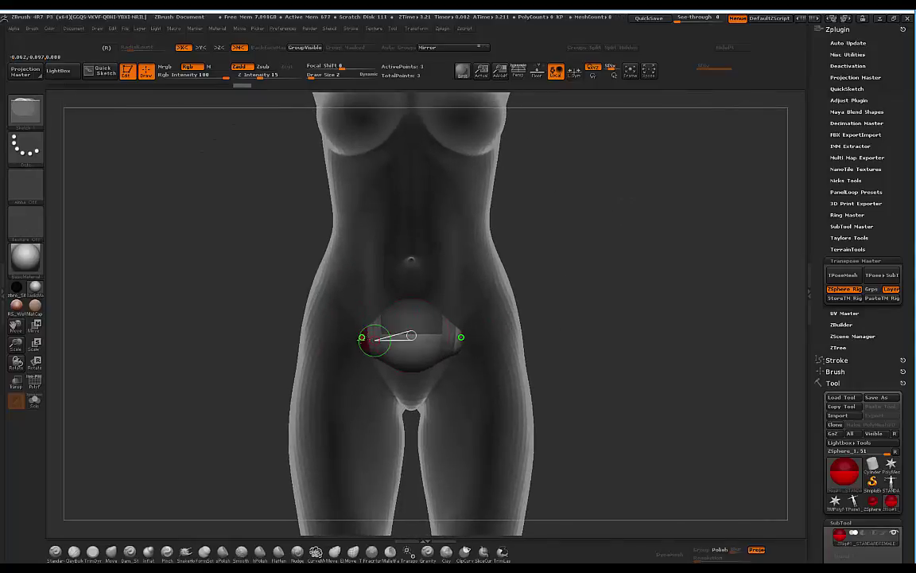
# Move the mirrored hip ZSpheres outward toward the hip joints and adjust their size and the root's position
pyautogui.press('w')
pyautogui.moveTo(365, 340)
pyautogui.mouseDown()
pyautogui.moveTo(323, 338)
pyautogui.moveTo(324, 351)
pyautogui.mouseUp()
pyautogui.moveTo(410, 356); pyautogui.dragTo(410, 349)
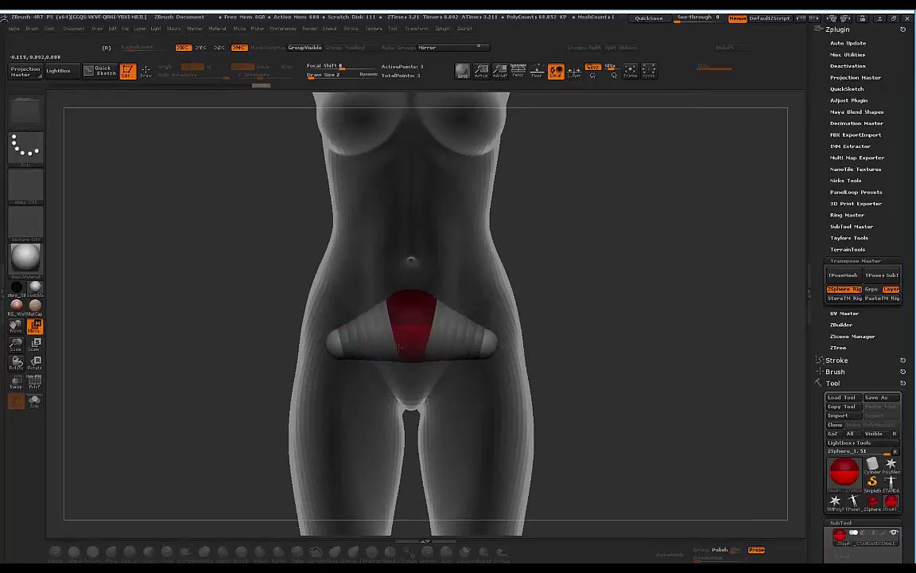
pyautogui.moveTo(338, 350); pyautogui.dragTo(338, 347)
pyautogui.moveTo(409, 342); pyautogui.dragTo(408, 351)
pyautogui.moveTo(334, 343); pyautogui.dragTo(421, 476)
pyautogui.press('e')
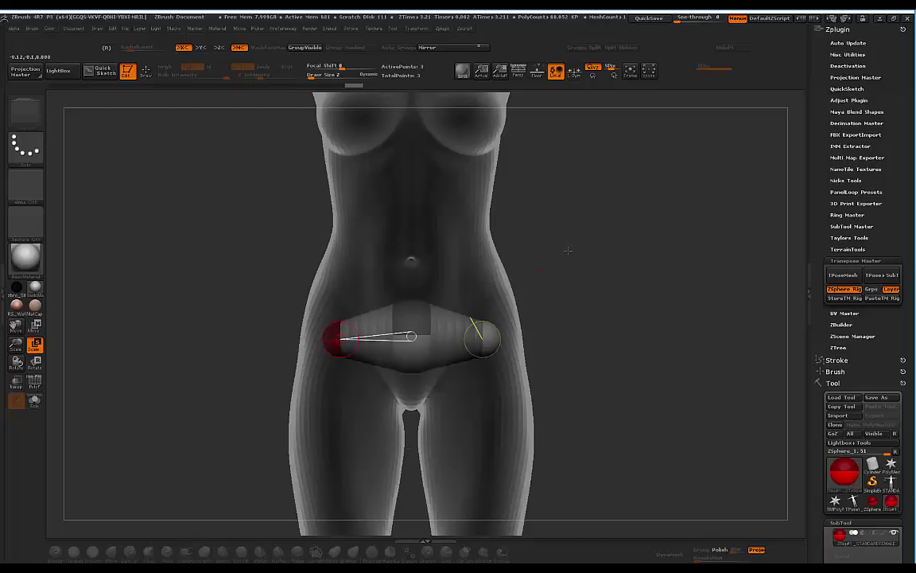
pyautogui.moveTo(583, 233); pyautogui.dragTo(550, 264)
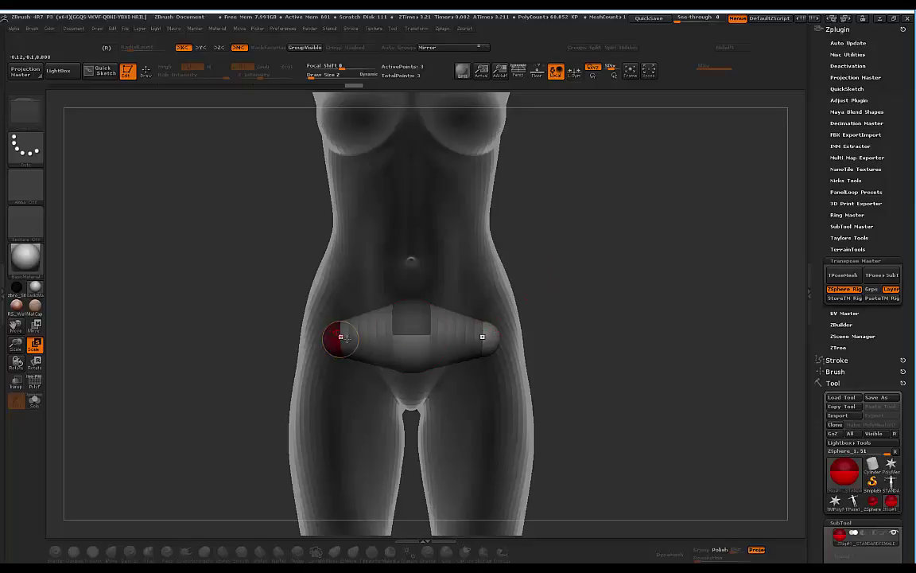
# Reposition the mirrored hip ZSpheres lower so they sit at the tops of the thighs
pyautogui.press('w')
pyautogui.moveTo(341, 337); pyautogui.dragTo(328, 357)
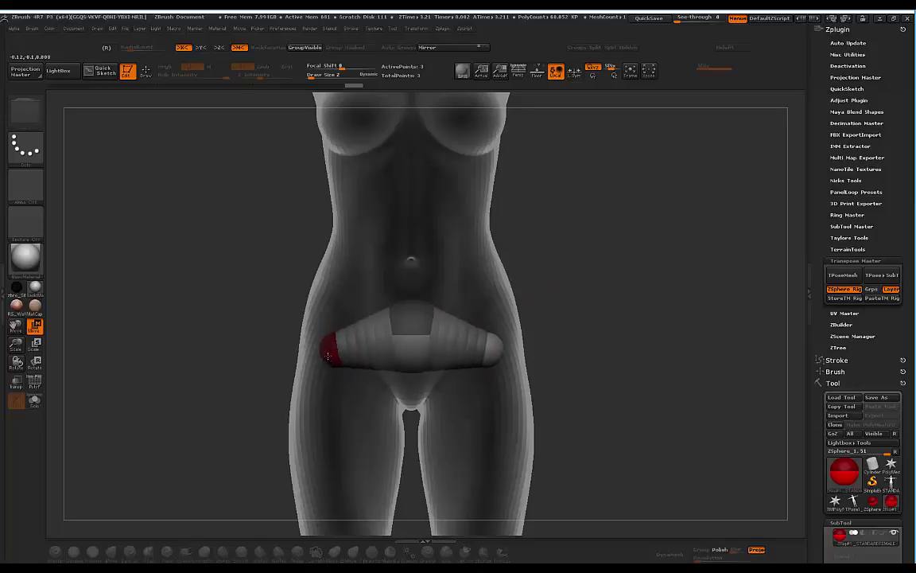
pyautogui.moveTo(574, 311); pyautogui.dragTo(540, 224)
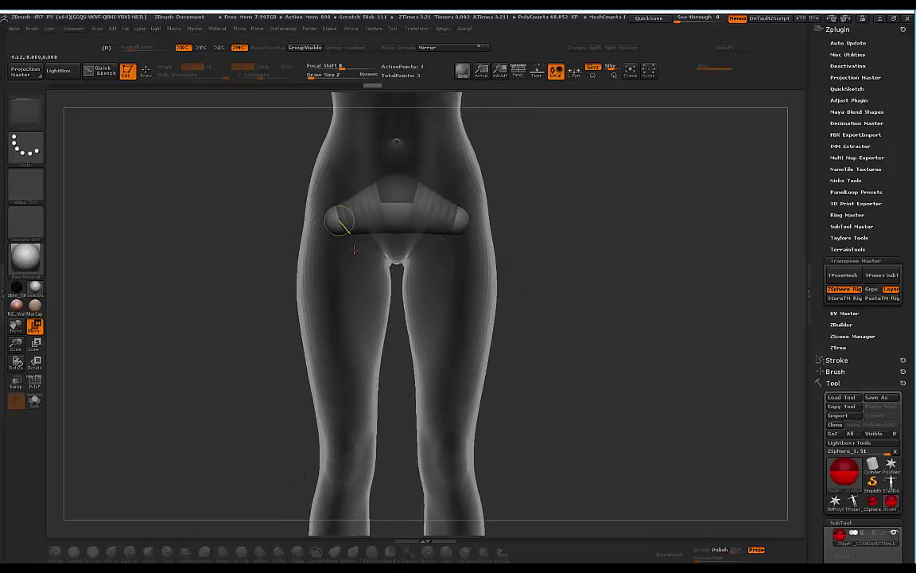
pyautogui.moveTo(334, 226); pyautogui.dragTo(343, 239)
# Add a mirrored pair of child ZSpheres on the undersides of the hip ZSpheres to start the leg chains
pyautogui.press('q')
pyautogui.moveTo(255, 311)
pyautogui.mouseDown()
pyautogui.moveTo(280, 270)
pyautogui.moveTo(346, 239)
pyautogui.mouseUp()
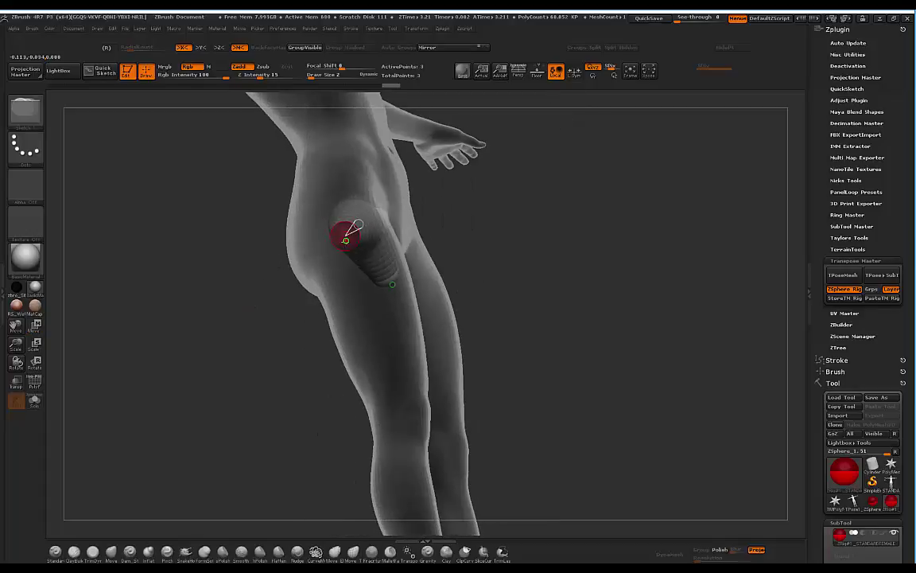
pyautogui.keyDown('shift'); pyautogui.moveTo(538, 237); pyautogui.dragTo(512, 272); pyautogui.keyUp('shift')
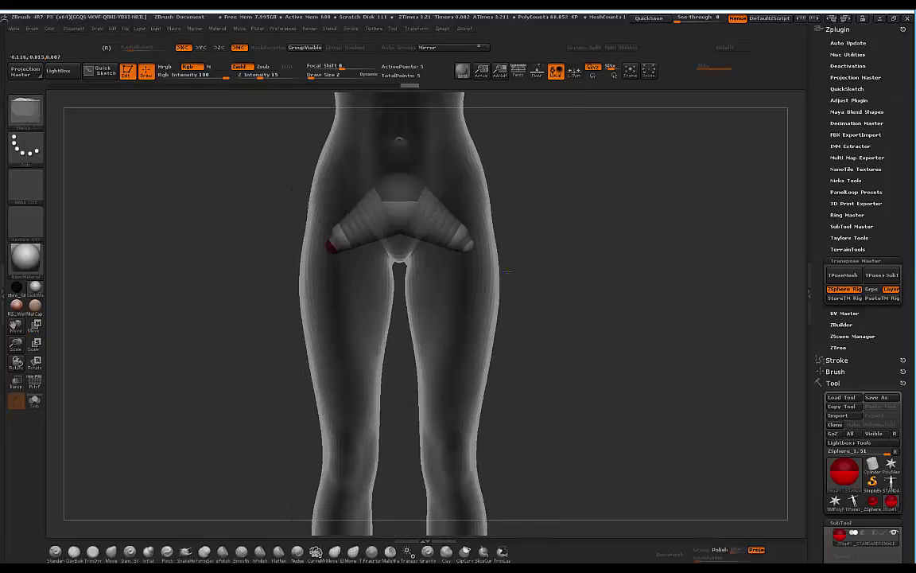
# Move the mirrored child ZSpheres down from the hips into both knee joints
pyautogui.press('w')
pyautogui.moveTo(333, 244); pyautogui.dragTo(344, 460)
pyautogui.keyDown('alt'); pyautogui.moveTo(573, 350); pyautogui.dragTo(526, 310); pyautogui.keyUp('alt')
pyautogui.moveTo(573, 338); pyautogui.dragTo(537, 366)
pyautogui.moveTo(549, 279); pyautogui.dragTo(399, 252)
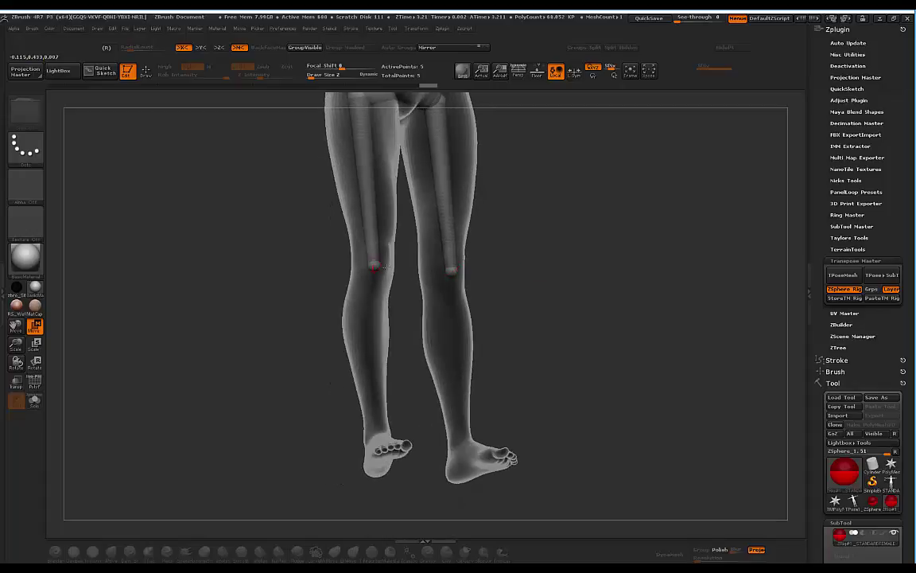
pyautogui.moveTo(530, 223)
pyautogui.mouseDown()
pyautogui.moveTo(548, 244)
pyautogui.moveTo(509, 241)
pyautogui.moveTo(520, 245)
pyautogui.moveTo(518, 255)
pyautogui.moveTo(413, 258)
pyautogui.mouseUp()
# Add a mirrored pair of child ZSpheres at the knees and move them down to the ankles
pyautogui.press('q')
pyautogui.moveTo(532, 264); pyautogui.dragTo(355, 254)
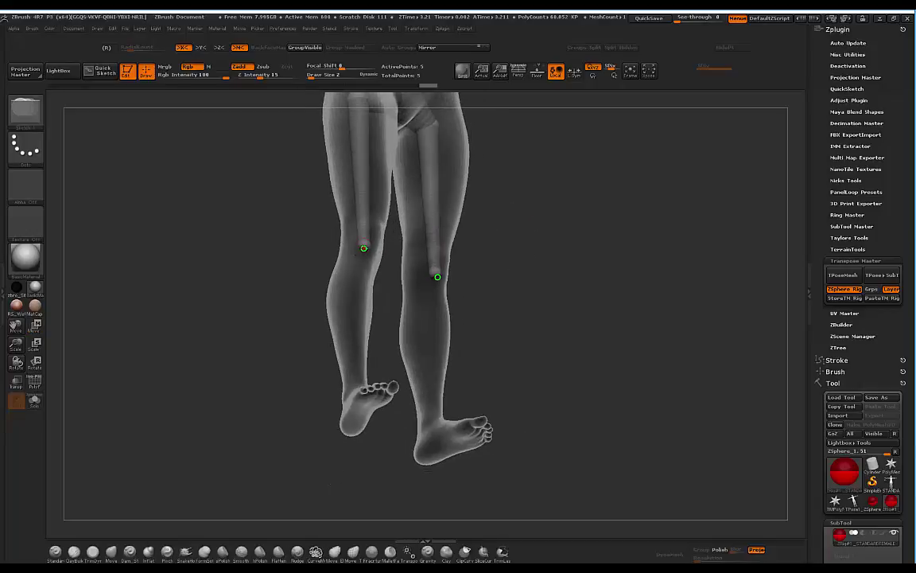
pyautogui.press('w')
pyautogui.moveTo(434, 260)
pyautogui.mouseDown()
pyautogui.moveTo(366, 279)
pyautogui.moveTo(363, 422)
pyautogui.mouseUp()
pyautogui.keyDown('shift'); pyautogui.moveTo(493, 262); pyautogui.dragTo(467, 311); pyautogui.keyUp('shift')
pyautogui.moveTo(420, 400); pyautogui.dragTo(376, 398)
# Fine-tune the depth of the leg joint ZSpheres so the chain stays centred inside the leg from the side
pyautogui.keyDown('alt'); pyautogui.moveTo(486, 234); pyautogui.dragTo(499, 321); pyautogui.keyUp('alt')
pyautogui.moveTo(429, 236); pyautogui.dragTo(418, 234)
pyautogui.keyDown('alt'); pyautogui.moveTo(497, 260); pyautogui.dragTo(464, 217); pyautogui.keyUp('alt')
pyautogui.moveTo(423, 160); pyautogui.dragTo(426, 161)
pyautogui.keyDown('alt'); pyautogui.moveTo(503, 358); pyautogui.dragTo(473, 247); pyautogui.keyUp('alt')
pyautogui.moveTo(367, 363); pyautogui.dragTo(373, 364)
pyautogui.keyDown('alt'); pyautogui.moveTo(434, 418); pyautogui.dragTo(444, 471); pyautogui.keyUp('alt')
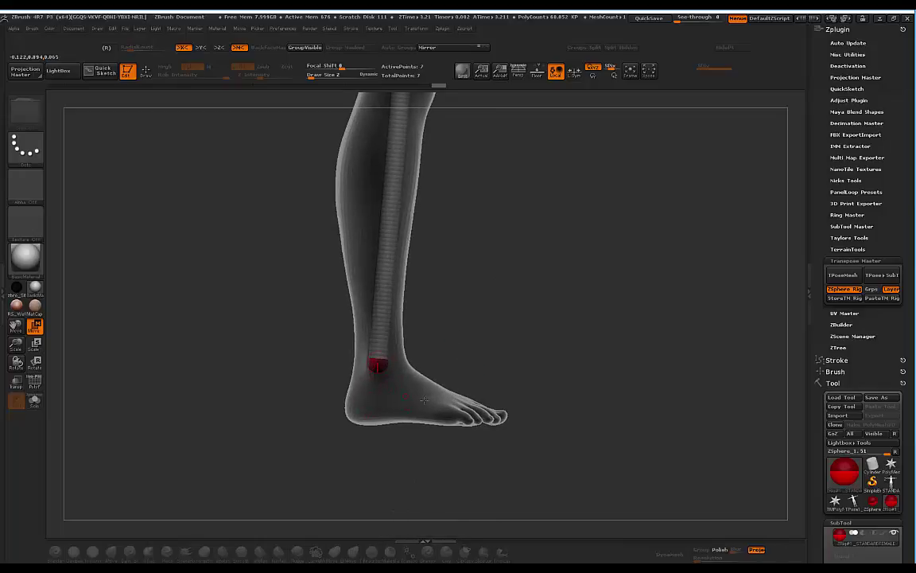
# Add a mirrored pair of child ZSpheres at the ankles and move them down and forward into the feet
pyautogui.moveTo(413, 307)
pyautogui.mouseDown()
pyautogui.moveTo(375, 364)
pyautogui.moveTo(544, 343)
pyautogui.mouseUp()
pyautogui.press('q')
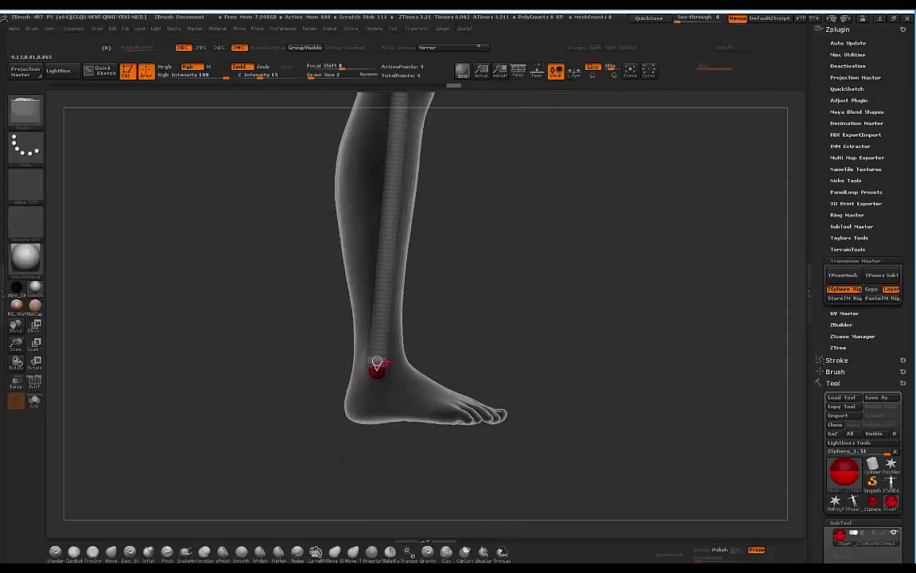
pyautogui.press('w')
pyautogui.moveTo(377, 365); pyautogui.dragTo(392, 402)
pyautogui.moveTo(550, 291)
pyautogui.mouseDown()
pyautogui.moveTo(505, 274)
pyautogui.moveTo(476, 275)
pyautogui.mouseUp()
# Add another mirrored pair of ZSpheres at the foot joints and extend them toward the toes
pyautogui.press('q')
pyautogui.click(392, 397)
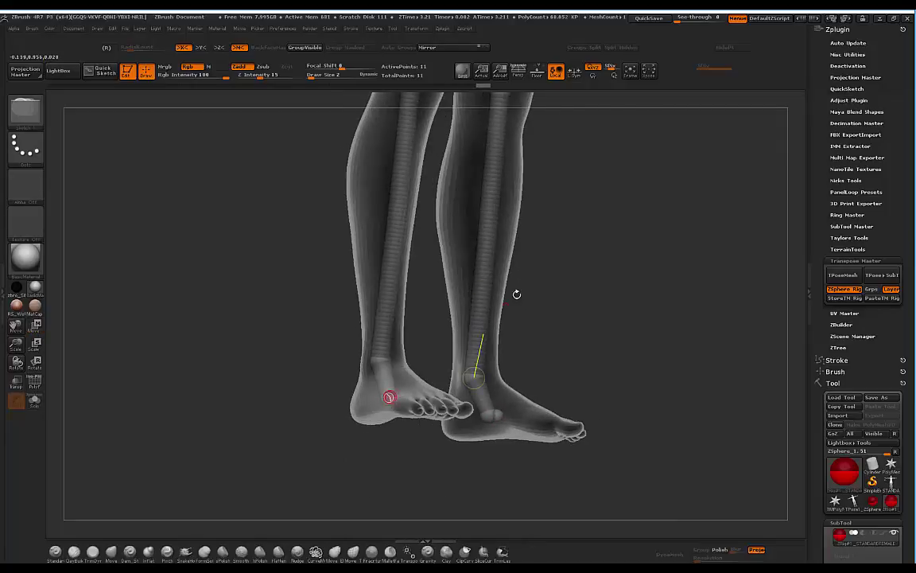
pyautogui.press('w')
pyautogui.moveTo(598, 260)
pyautogui.mouseDown()
pyautogui.moveTo(581, 338)
pyautogui.moveTo(500, 378)
pyautogui.mouseUp()
pyautogui.moveTo(299, 434); pyautogui.dragTo(295, 346)
pyautogui.moveTo(398, 258); pyautogui.dragTo(494, 264)
pyautogui.keyDown('alt'); pyautogui.moveTo(594, 204); pyautogui.dragTo(599, 243); pyautogui.keyUp('alt')
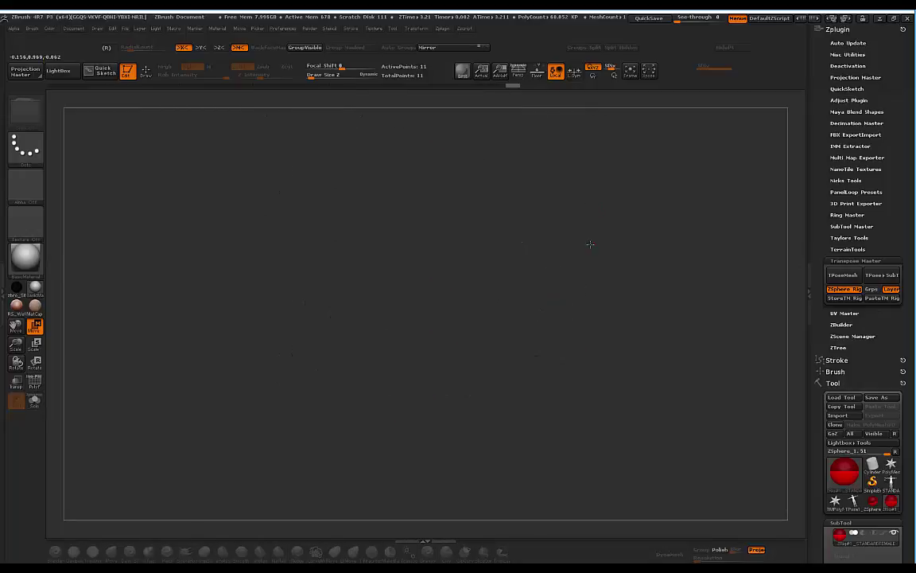
pyautogui.moveTo(500, 211); pyautogui.dragTo(411, 324)
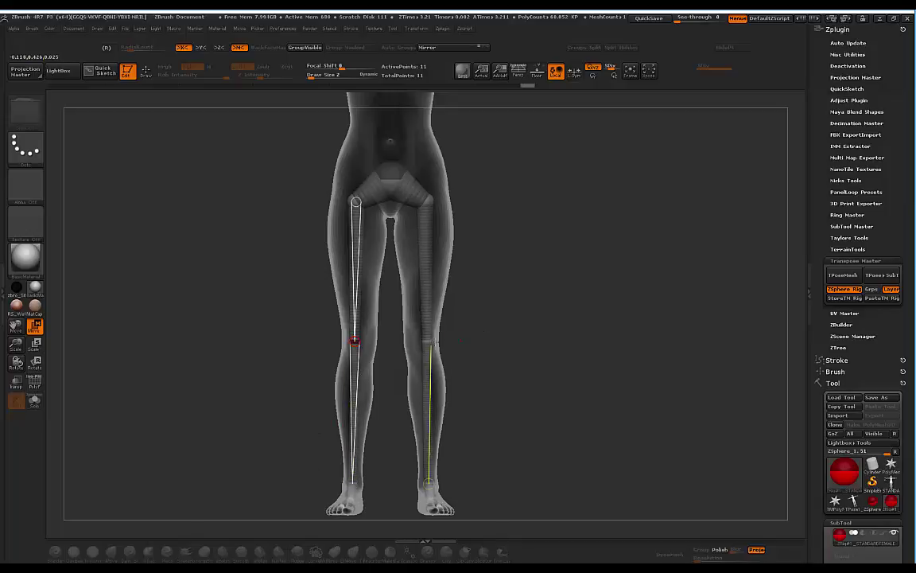
# Add a child ZSphere on top of the root ZSphere and raise it to the upper chest as the spine
pyautogui.keyDown('alt'); pyautogui.moveTo(427, 342); pyautogui.dragTo(408, 144, button='right'); pyautogui.keyUp('alt')
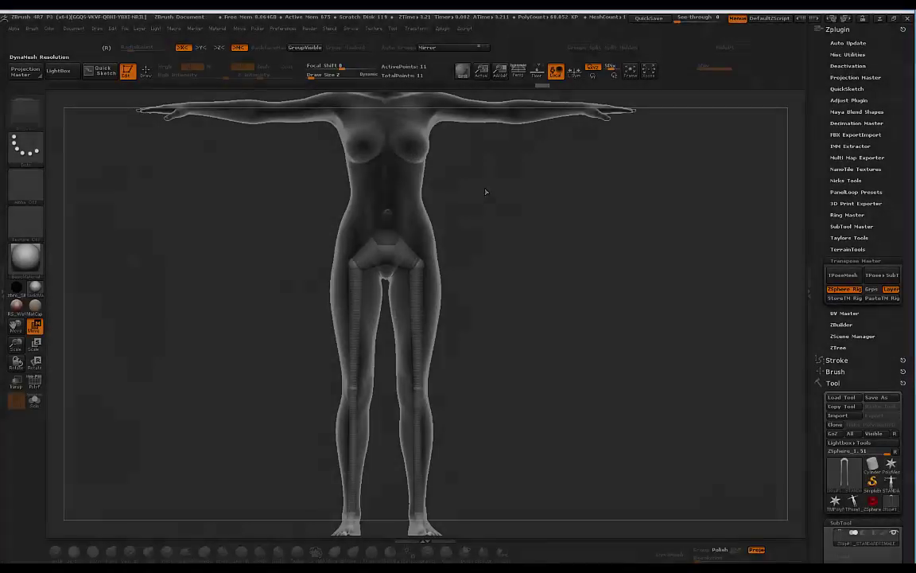
pyautogui.keyDown('alt'); pyautogui.moveTo(485, 191); pyautogui.dragTo(491, 303); pyautogui.keyUp('alt')
pyautogui.moveTo(505, 239); pyautogui.dragTo(531, 268)
pyautogui.moveTo(403, 274); pyautogui.dragTo(444, 258)
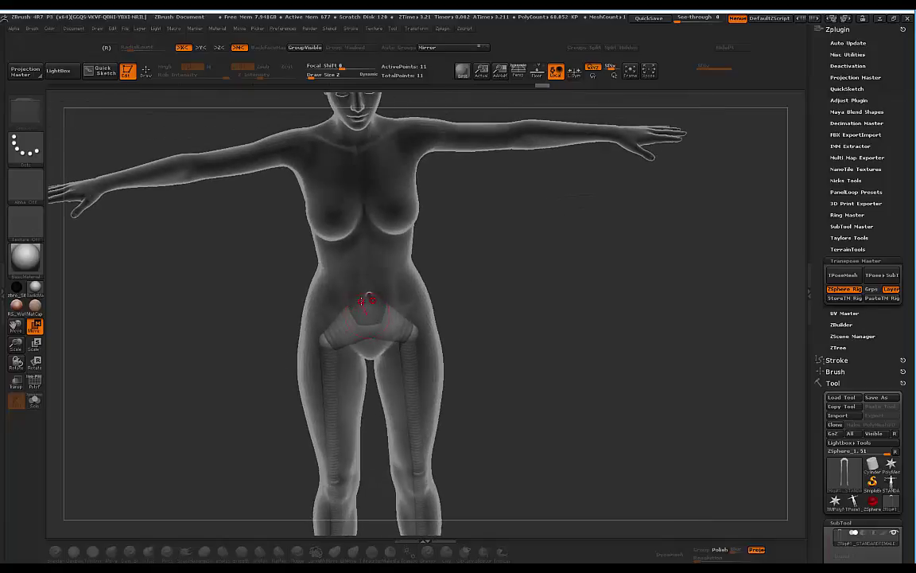
pyautogui.press('q')
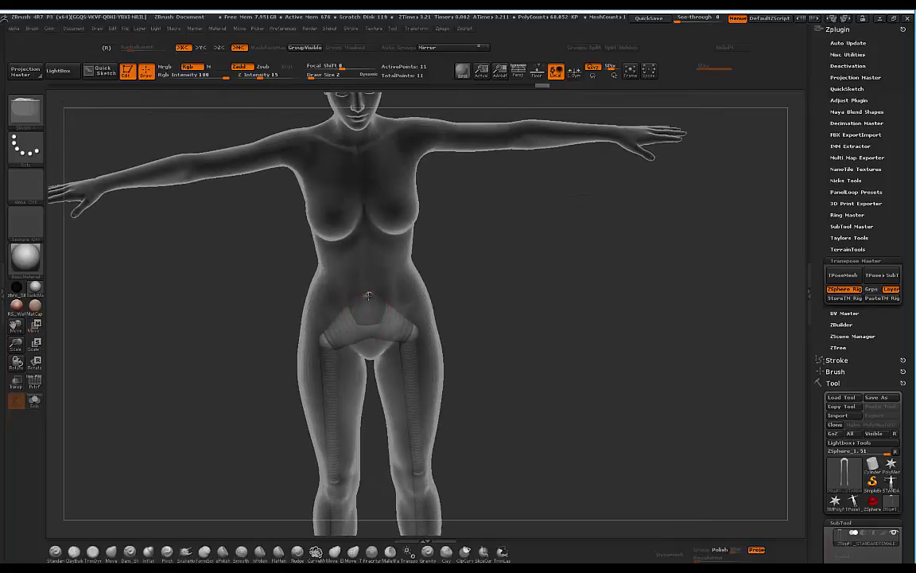
pyautogui.moveTo(462, 265); pyautogui.dragTo(437, 253)
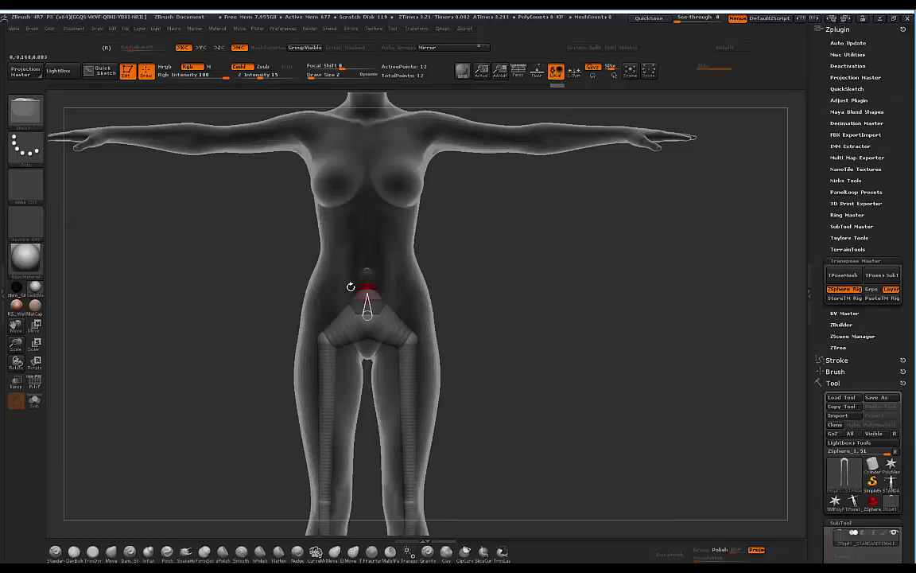
pyautogui.press('w')
pyautogui.moveTo(367, 275); pyautogui.dragTo(367, 167)
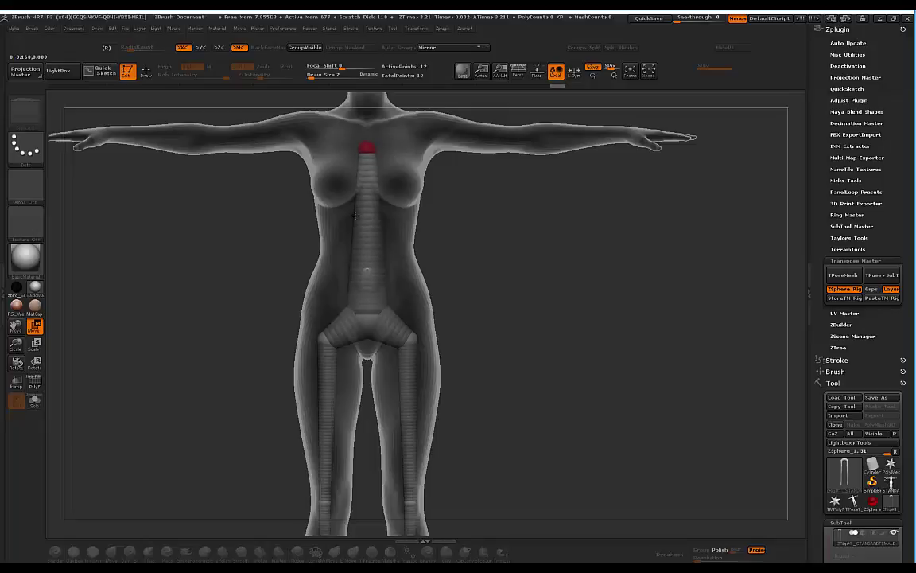
# Add a ZSphere above the chest ZSphere, redoing a misplaced attempt, and space the two between mid-chest and the neck base
pyautogui.moveTo(491, 205)
pyautogui.keyDown('alt'); pyautogui.mouseDown()
pyautogui.moveTo(479, 271)
pyautogui.moveTo(464, 273)
pyautogui.moveTo(452, 308)
pyautogui.moveTo(478, 279)
pyautogui.moveTo(439, 161)
pyautogui.moveTo(455, 147)
pyautogui.moveTo(437, 169)
pyautogui.moveTo(441, 221)
pyautogui.moveTo(420, 179)
pyautogui.mouseUp(); pyautogui.keyUp('alt')
pyautogui.press('q')
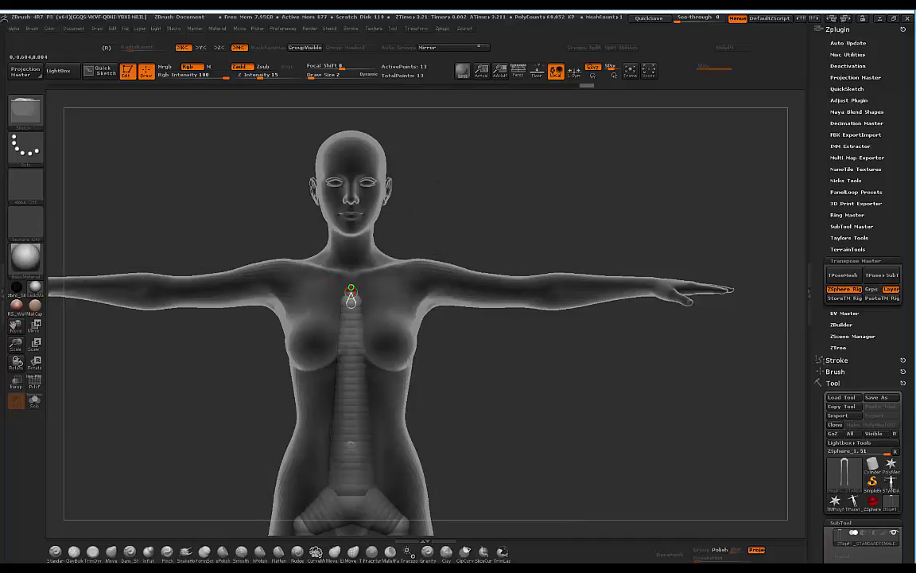
pyautogui.hotkey('ctrl', 'z')
pyautogui.moveTo(428, 190); pyautogui.dragTo(393, 230)
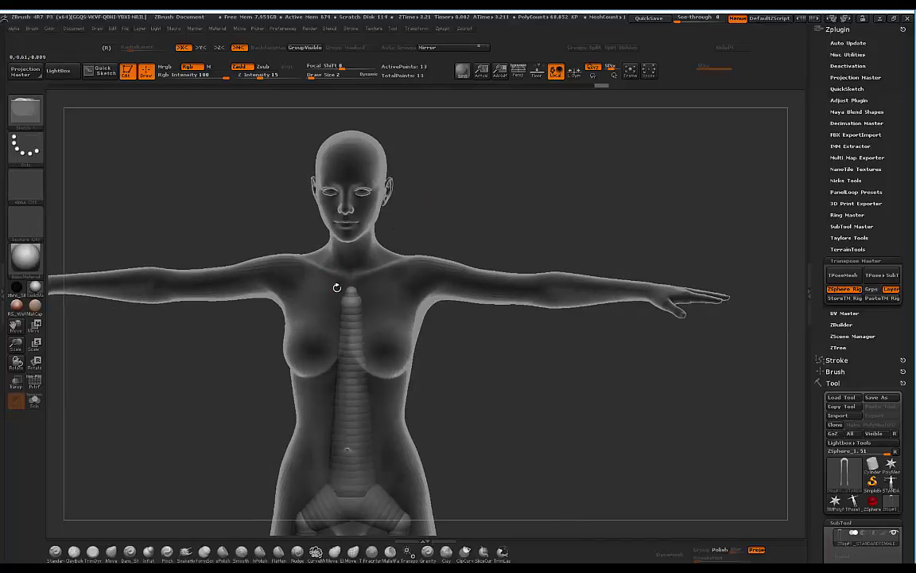
pyautogui.press('w')
pyautogui.moveTo(350, 280); pyautogui.dragTo(350, 321)
pyautogui.moveTo(427, 201)
pyautogui.mouseDown()
pyautogui.moveTo(418, 222)
pyautogui.moveTo(382, 242)
pyautogui.mouseUp()
# Add a mirrored pair of ZSpheres at the neck base and pull them outward along the collarbones
pyautogui.press('q')
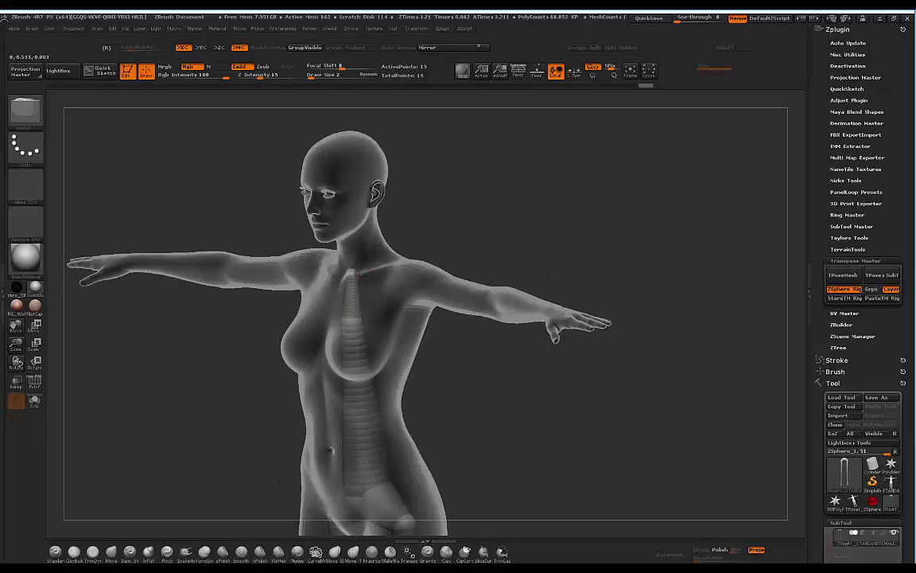
pyautogui.keyDown('shift'); pyautogui.moveTo(427, 221); pyautogui.dragTo(426, 222); pyautogui.keyUp('shift')
pyautogui.press('w')
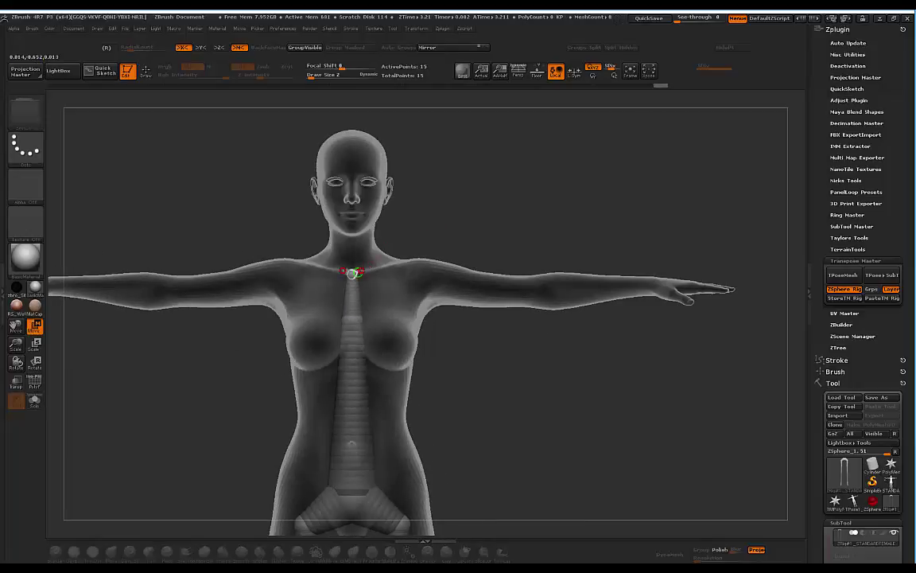
pyautogui.moveTo(396, 263); pyautogui.dragTo(401, 262)
pyautogui.moveTo(452, 213); pyautogui.dragTo(390, 219)
pyautogui.moveTo(374, 270); pyautogui.dragTo(385, 269)
# Adjust the depth of the mirrored collarbone ZSpheres so they sit inside the tops of the shoulders
pyautogui.moveTo(438, 213); pyautogui.dragTo(430, 267)
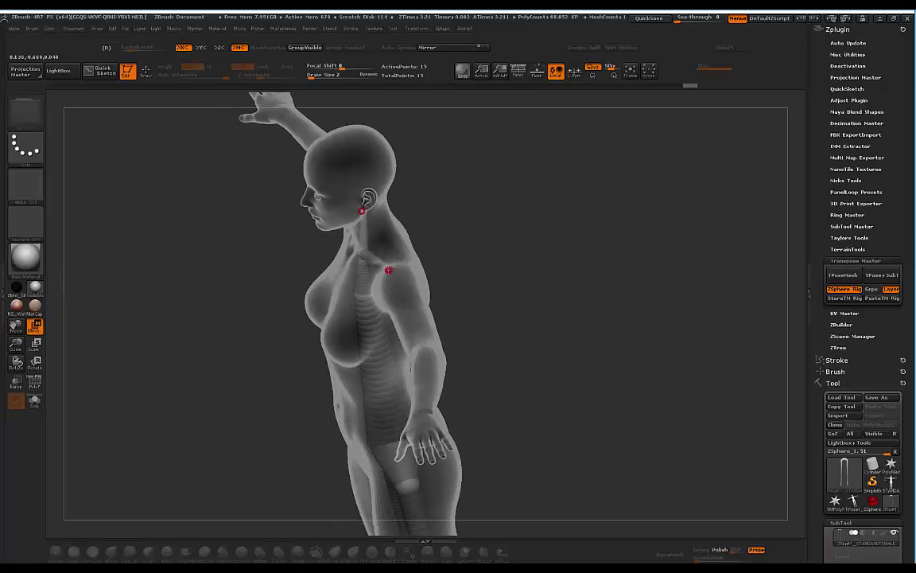
pyautogui.moveTo(459, 233); pyautogui.dragTo(446, 199)
pyautogui.moveTo(398, 266); pyautogui.dragTo(398, 270)
pyautogui.moveTo(448, 226); pyautogui.dragTo(536, 226)
pyautogui.keyDown('shift'); pyautogui.moveTo(452, 218); pyautogui.dragTo(442, 221); pyautogui.keyUp('shift')
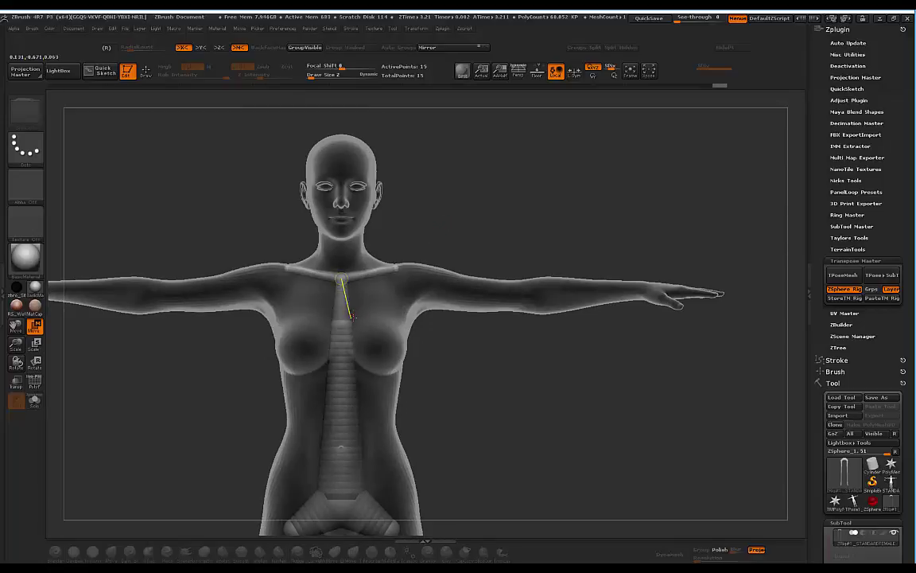
# Add a mirrored pair of ZSpheres to the sides of the chest ZSphere and move them toward the shoulder joints
pyautogui.moveTo(478, 199)
pyautogui.mouseDown()
pyautogui.moveTo(460, 201)
pyautogui.moveTo(463, 208)
pyautogui.mouseUp()
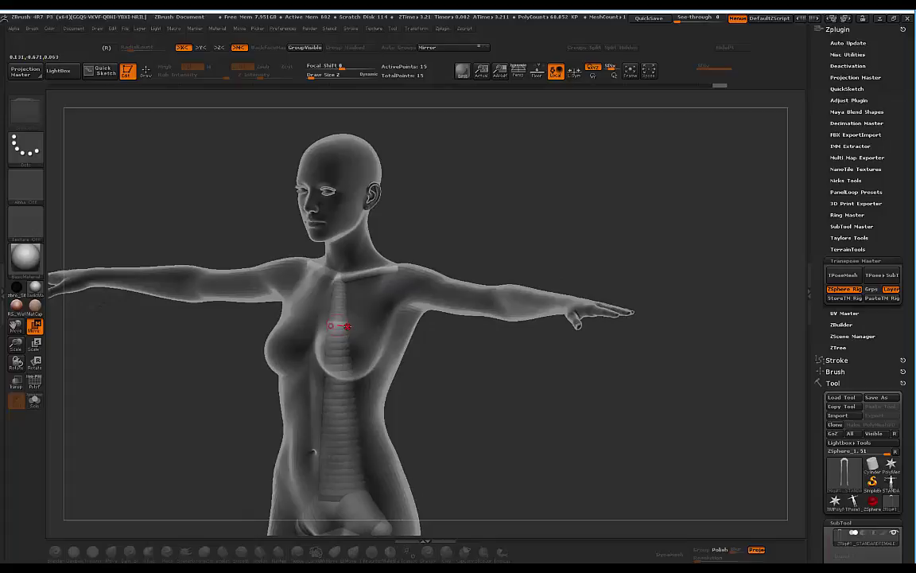
pyautogui.press('q')
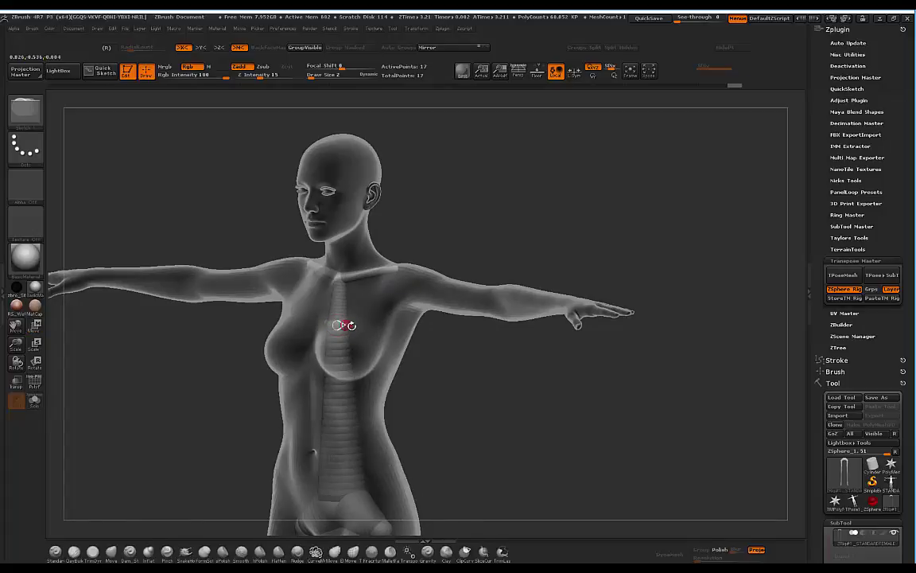
pyautogui.press('w')
pyautogui.keyDown('shift'); pyautogui.moveTo(432, 233); pyautogui.dragTo(444, 231); pyautogui.keyUp('shift')
pyautogui.moveTo(350, 323); pyautogui.dragTo(416, 277)
# Adjust the depth of the mirrored shoulder ZSpheres to seat them inside the shoulder joints
pyautogui.moveTo(466, 233); pyautogui.dragTo(433, 273)
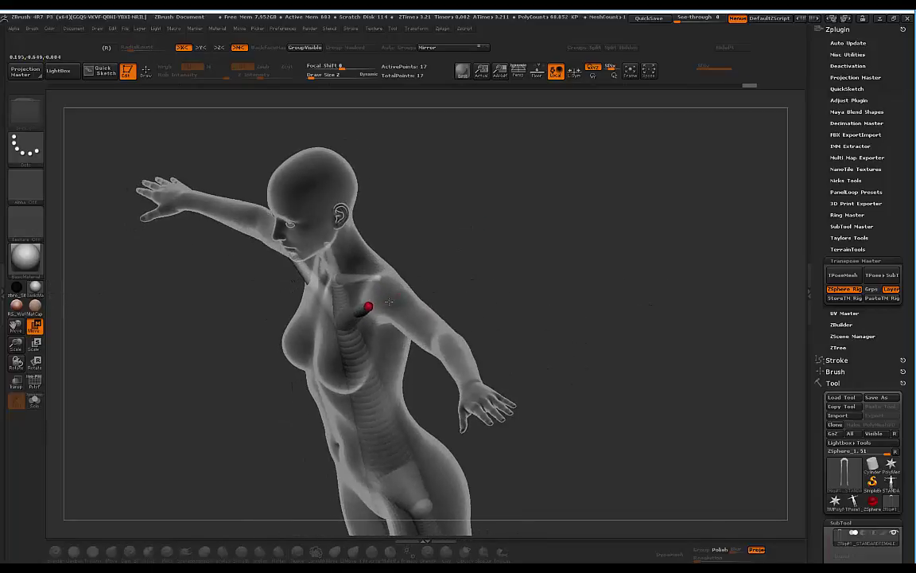
pyautogui.moveTo(368, 306); pyautogui.dragTo(393, 294)
pyautogui.moveTo(450, 244); pyautogui.dragTo(442, 280)
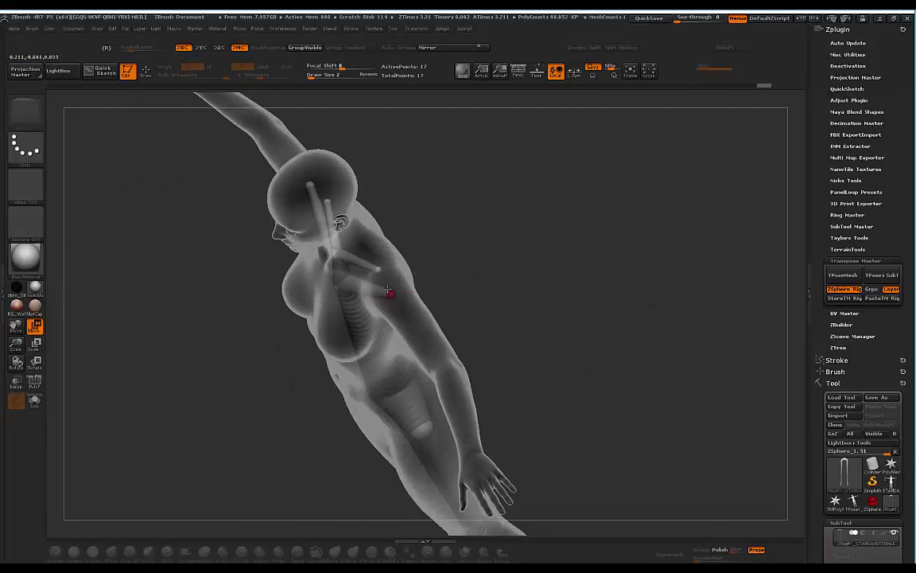
pyautogui.keyDown('shift'); pyautogui.moveTo(488, 243); pyautogui.dragTo(447, 234); pyautogui.keyUp('shift')
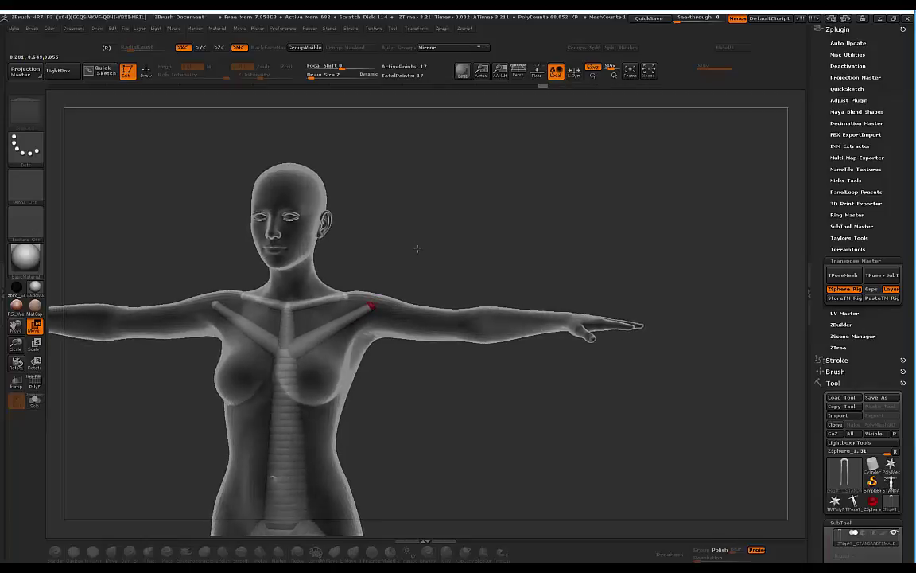
# Add a mirrored pair of child ZSpheres at the shoulders and move them out to the elbows
pyautogui.press('q')
pyautogui.moveTo(434, 219); pyautogui.dragTo(377, 303)
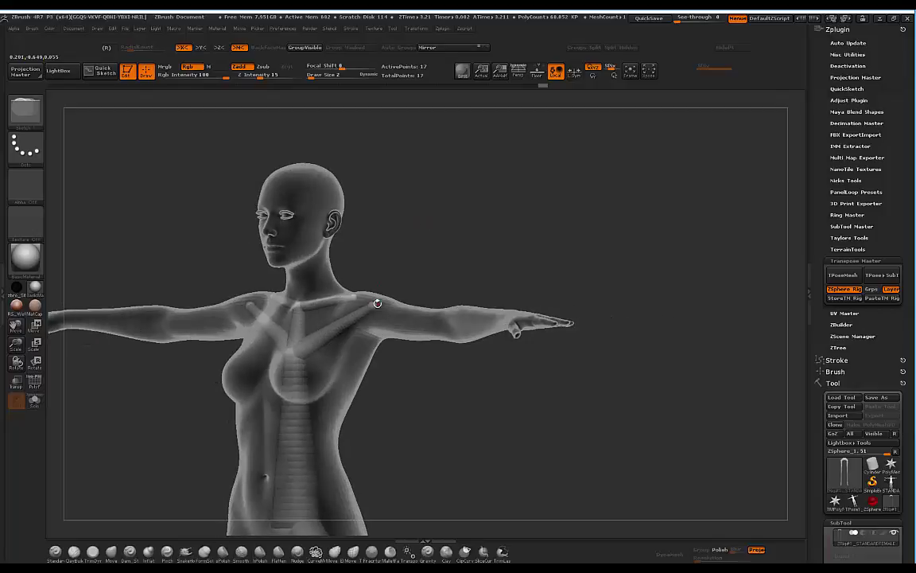
pyautogui.keyDown('shift'); pyautogui.moveTo(428, 251); pyautogui.dragTo(434, 256); pyautogui.keyUp('shift')
pyautogui.press('w')
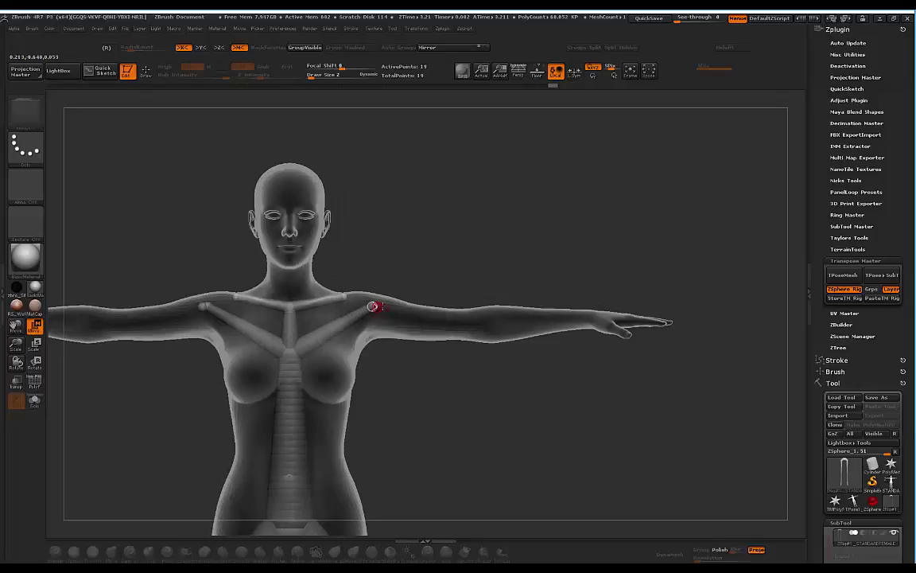
pyautogui.moveTo(387, 311); pyautogui.dragTo(476, 324)
pyautogui.click(373, 308)
pyautogui.moveTo(460, 246); pyautogui.dragTo(458, 366)
pyautogui.click(478, 314)
# Add a mirrored pair of child ZSpheres at the elbows, move them to the wrists, and align the arm chain inside the mesh
pyautogui.moveTo(537, 259)
pyautogui.mouseDown()
pyautogui.moveTo(540, 196)
pyautogui.moveTo(543, 216)
pyautogui.moveTo(505, 231)
pyautogui.moveTo(548, 242)
pyautogui.mouseUp()
pyautogui.press('q')
pyautogui.press('w')
pyautogui.moveTo(505, 313); pyautogui.dragTo(590, 308)
pyautogui.moveTo(606, 260); pyautogui.dragTo(579, 354)
pyautogui.keyDown('shift'); pyautogui.moveTo(577, 275); pyautogui.dragTo(546, 267); pyautogui.keyUp('shift')
pyautogui.moveTo(507, 328); pyautogui.dragTo(504, 316)
pyautogui.moveTo(557, 255); pyautogui.dragTo(521, 303)
# Scale down the mirrored wrist ZSpheres and reposition them at the centre of the wrists
pyautogui.press('e')
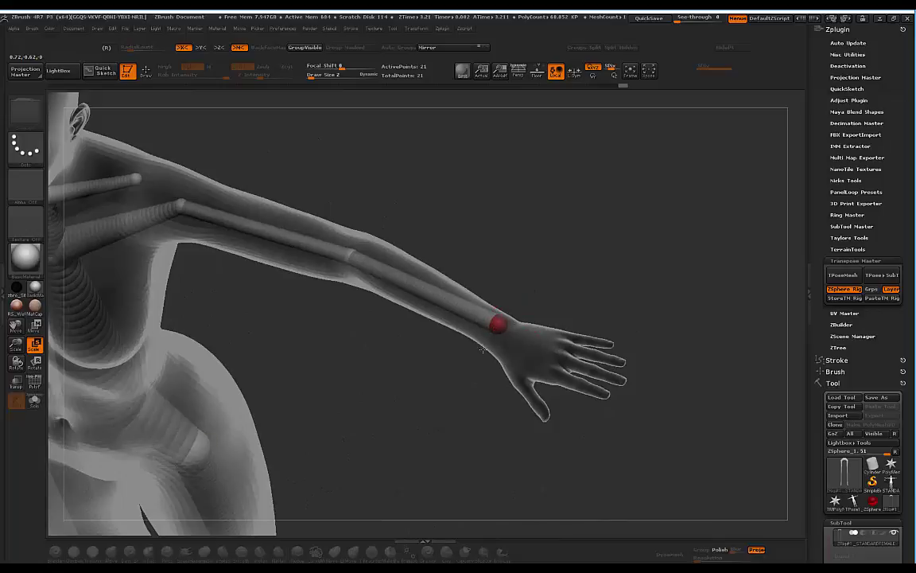
pyautogui.moveTo(498, 322); pyautogui.dragTo(350, 257)
pyautogui.press('q')
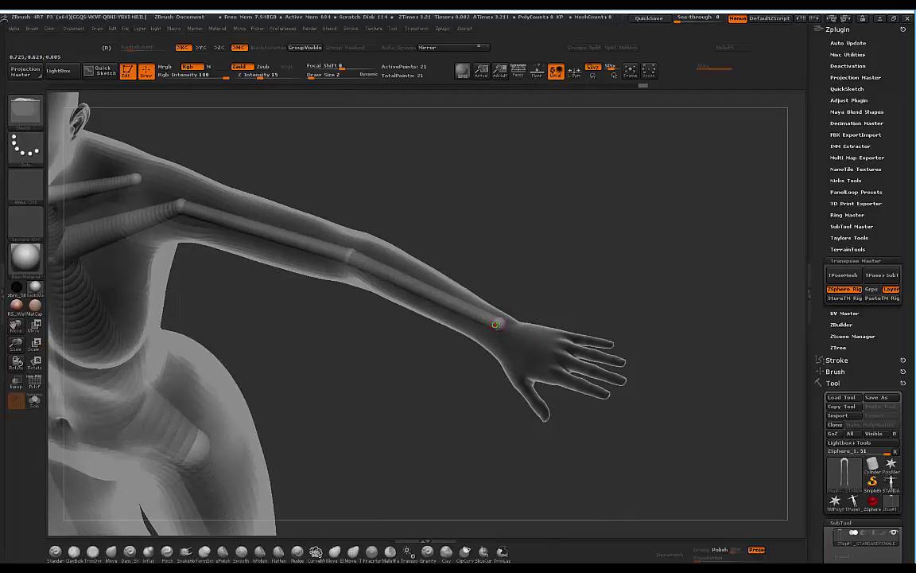
pyautogui.press('w')
pyautogui.moveTo(498, 323); pyautogui.dragTo(498, 331)
# Add a mirrored pair of child ZSpheres at the wrists and move them into the palms
pyautogui.press('q')
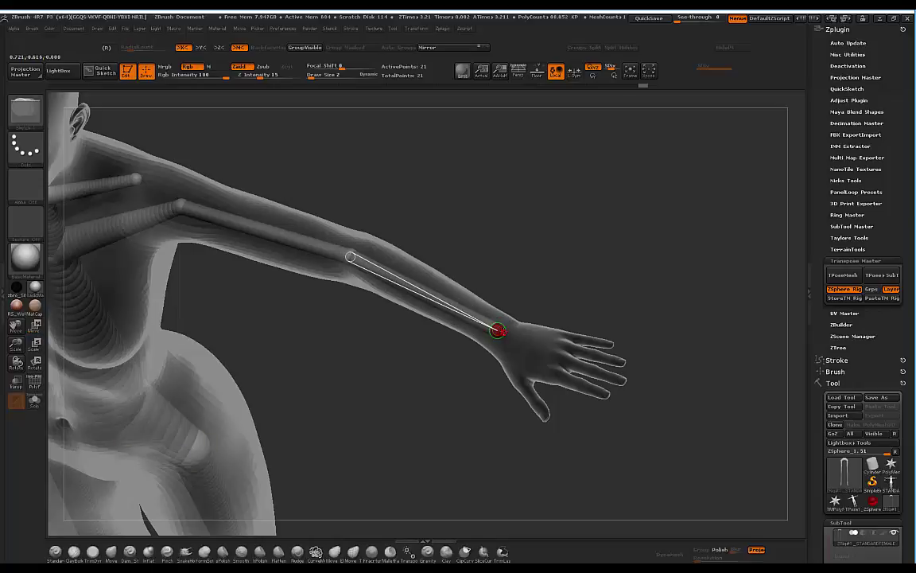
pyautogui.press('w')
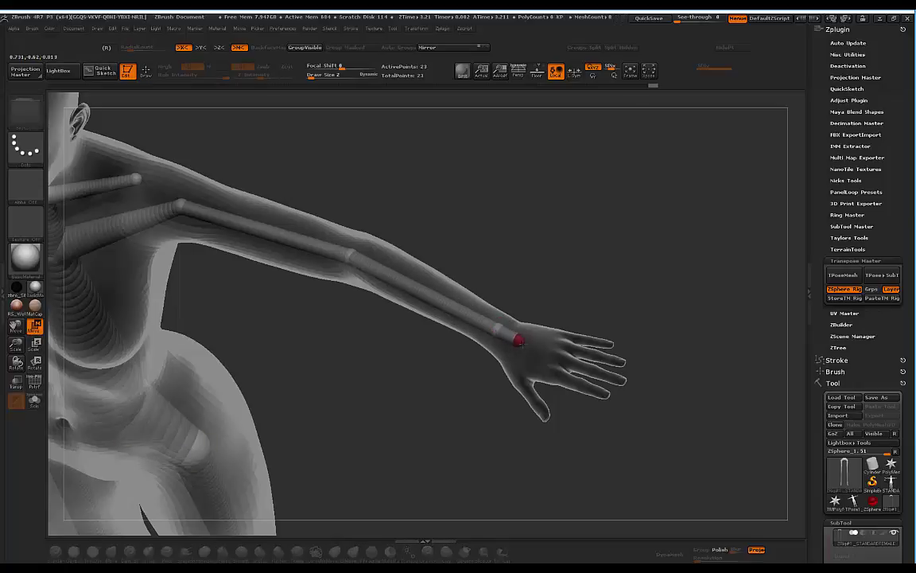
pyautogui.moveTo(531, 347); pyautogui.dragTo(534, 348)
pyautogui.moveTo(546, 274); pyautogui.dragTo(536, 334)
pyautogui.keyDown('alt'); pyautogui.moveTo(524, 414); pyautogui.dragTo(496, 238); pyautogui.keyUp('alt')
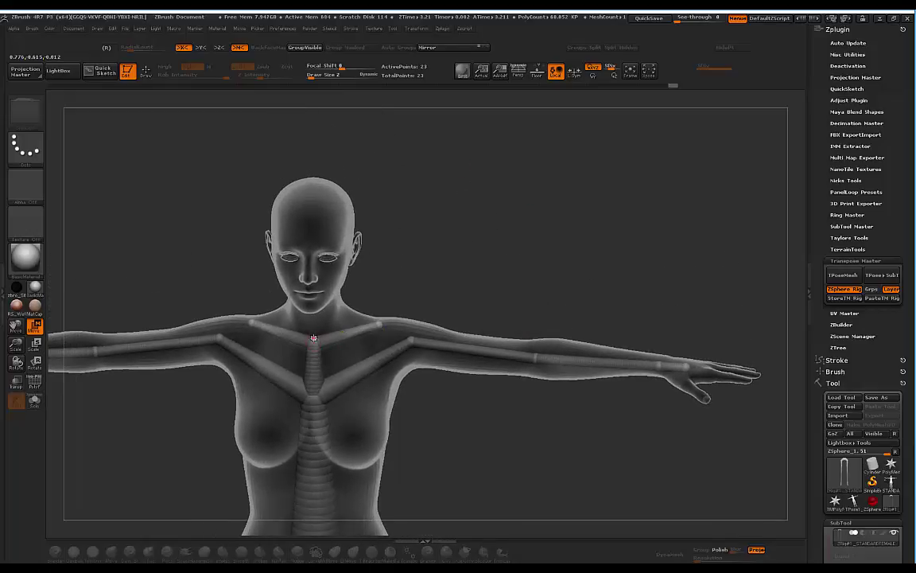
# Add a ZSphere on top of the neck-base ZSphere and move it up and back inside the neck
pyautogui.press('q')
pyautogui.keyDown('alt'); pyautogui.moveTo(416, 247); pyautogui.dragTo(440, 318); pyautogui.keyUp('alt')
pyautogui.keyDown('alt'); pyautogui.moveTo(260, 260); pyautogui.dragTo(615, 320); pyautogui.keyUp('alt')
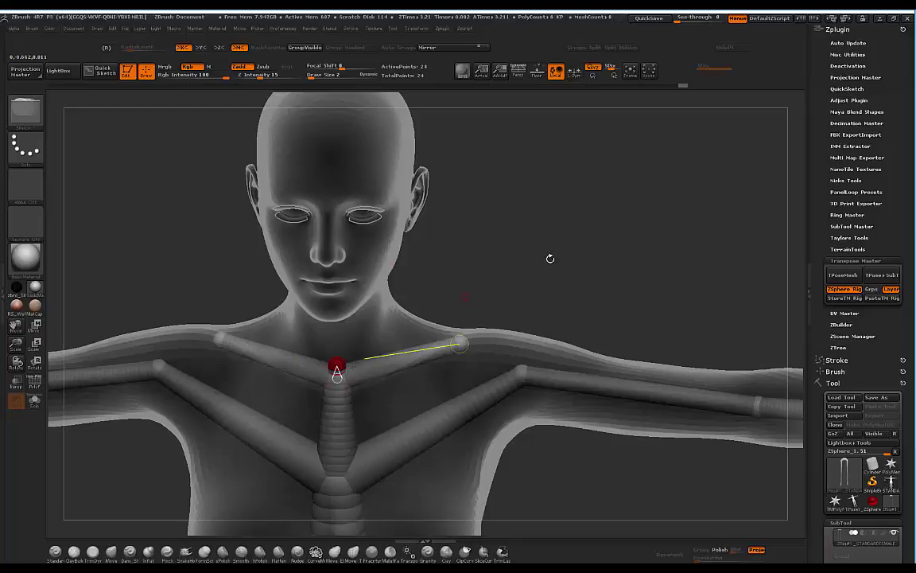
pyautogui.moveTo(493, 279); pyautogui.dragTo(490, 239)
pyautogui.press('w')
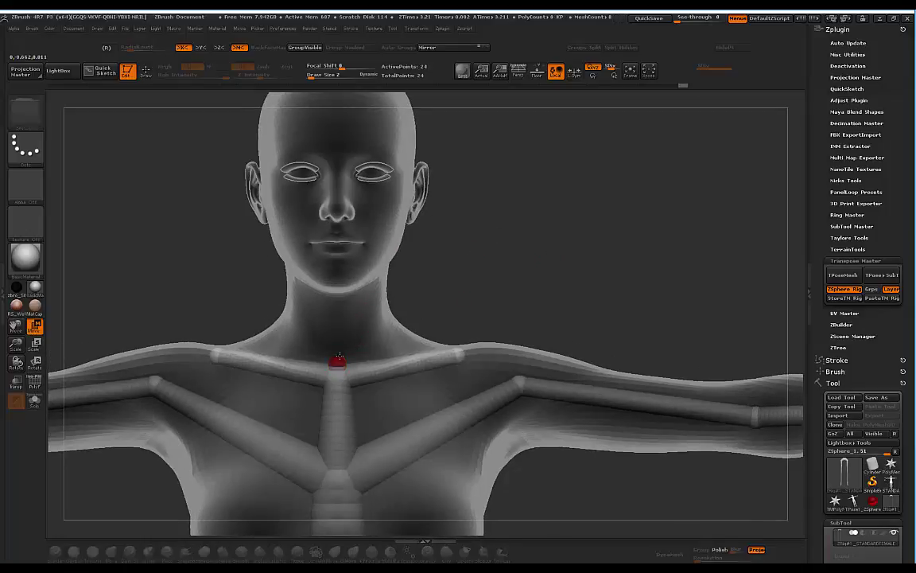
pyautogui.moveTo(338, 363); pyautogui.dragTo(338, 315)
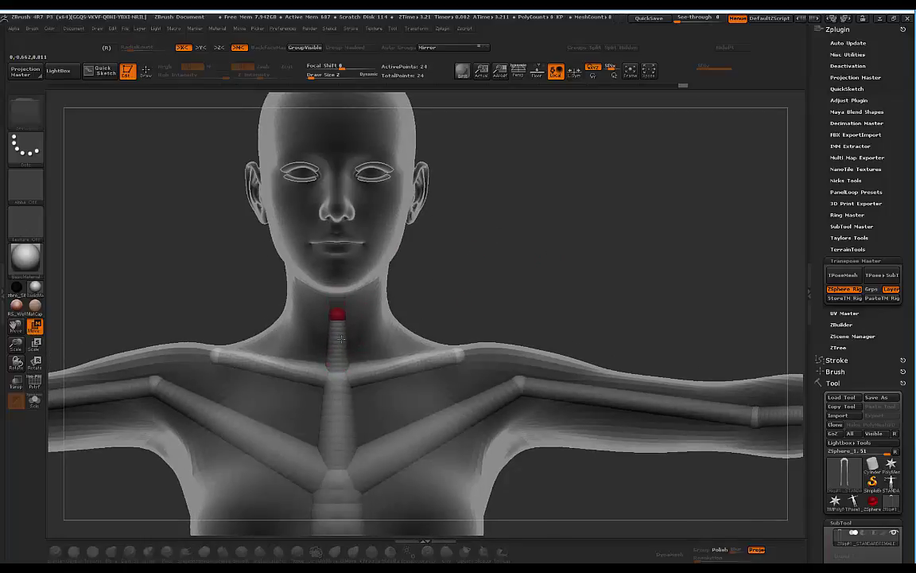
pyautogui.moveTo(459, 252); pyautogui.dragTo(408, 256)
pyautogui.moveTo(337, 325); pyautogui.dragTo(361, 304)
# Add a child ZSphere on the upper neck ZSphere and move it up to the base of the head
pyautogui.press('q')
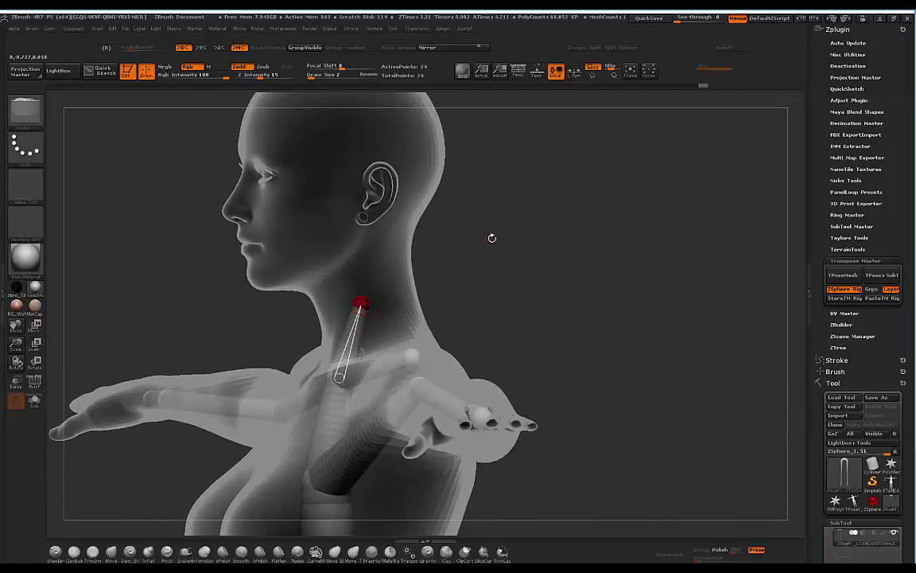
pyautogui.moveTo(492, 236); pyautogui.dragTo(478, 256)
pyautogui.moveTo(363, 301); pyautogui.dragTo(366, 295)
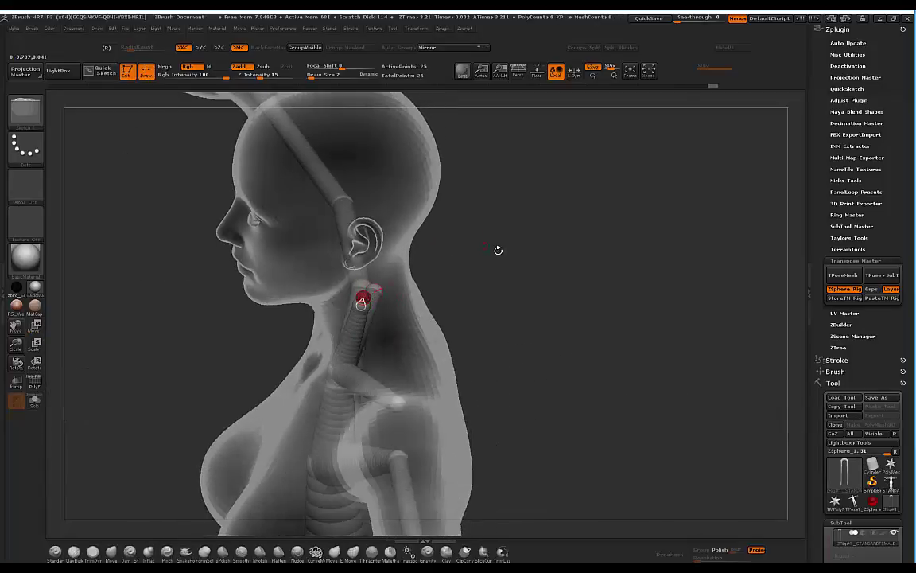
pyautogui.keyDown('shift'); pyautogui.moveTo(498, 250); pyautogui.dragTo(425, 230); pyautogui.keyUp('shift')
pyautogui.press('w')
pyautogui.moveTo(364, 296); pyautogui.dragTo(342, 248)
pyautogui.moveTo(447, 237)
pyautogui.mouseDown()
pyautogui.moveTo(483, 254)
pyautogui.moveTo(388, 253)
pyautogui.mouseUp()
# Add another ZSphere at the end of the head chain and move it up and forward to the forehead
pyautogui.press('q')
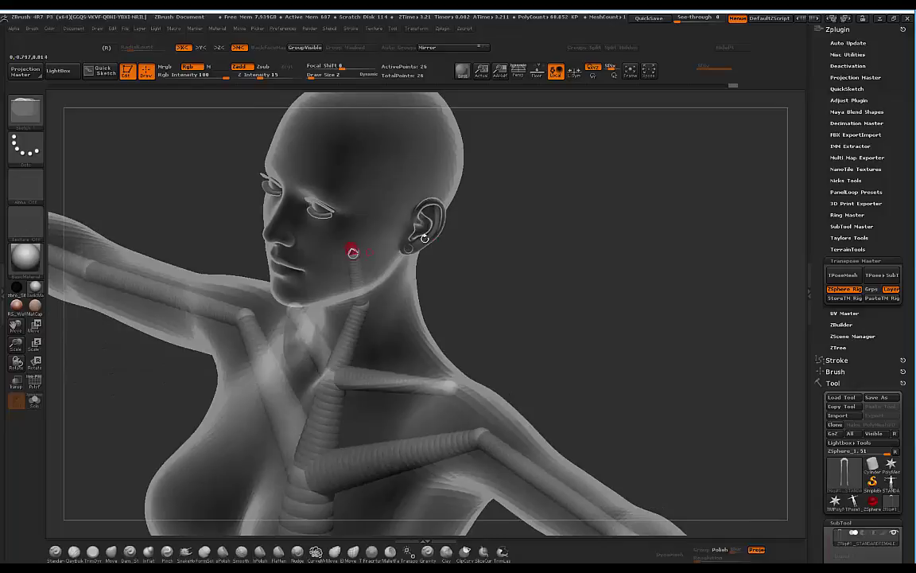
pyautogui.keyDown('shift'); pyautogui.moveTo(493, 230); pyautogui.dragTo(454, 226); pyautogui.keyUp('shift')
pyautogui.press('w')
pyautogui.moveTo(342, 231); pyautogui.dragTo(302, 174)
pyautogui.moveTo(450, 237); pyautogui.dragTo(505, 219)
# Turn on Bind Mesh in the Rigging settings to bind the body mesh to the completed ZSphere skeleton
pyautogui.keyDown('alt'); pyautogui.moveTo(496, 469); pyautogui.dragTo(464, 317); pyautogui.keyUp('alt')
pyautogui.moveTo(446, 270); pyautogui.dragTo(465, 250)
pyautogui.moveTo(400, 228); pyautogui.dragTo(409, 240)
pyautogui.moveTo(450, 265); pyautogui.dragTo(683, 313)
pyautogui.scroll(-10, 909, 431)
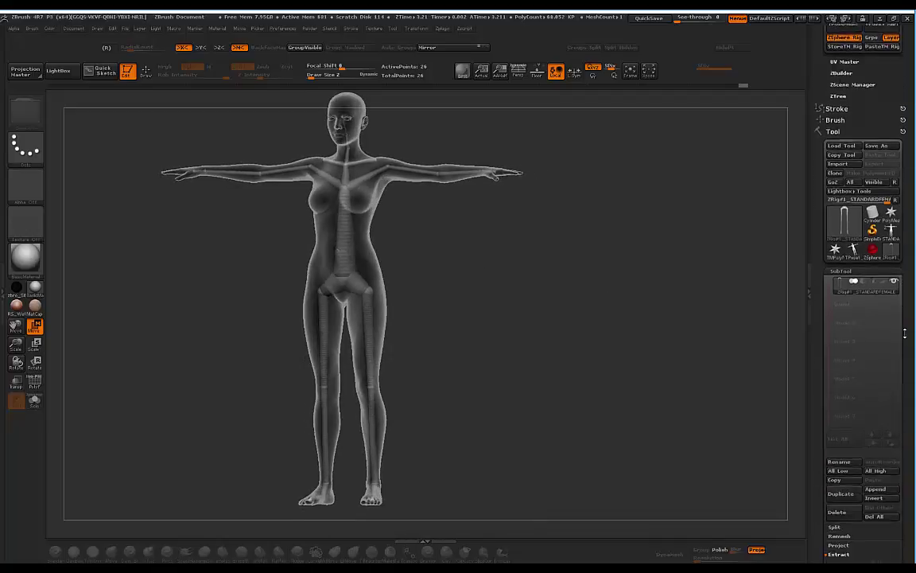
pyautogui.scroll(-3, 846, 413)
pyautogui.click(843, 110)
pyautogui.keyDown('shift'); pyautogui.moveTo(470, 275); pyautogui.dragTo(465, 260); pyautogui.keyUp('shift')
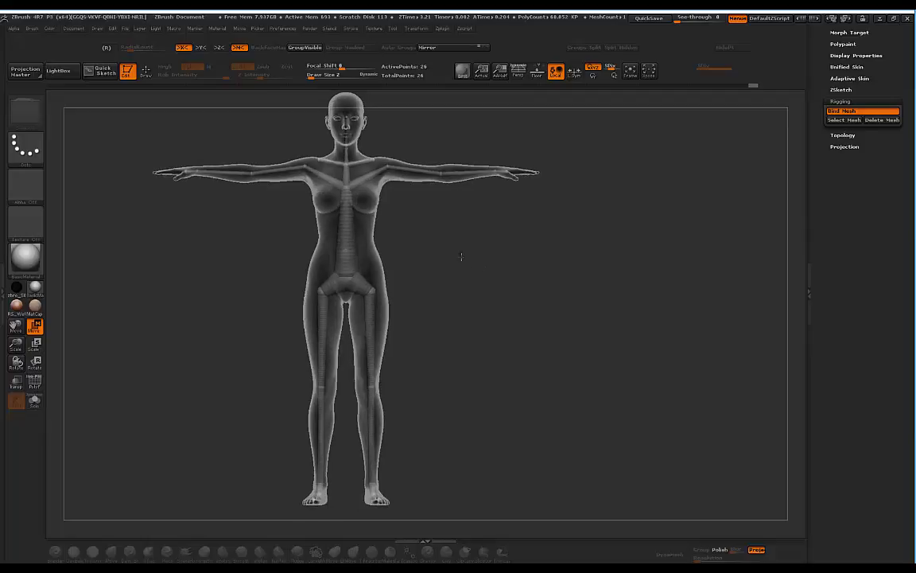
# Test the binding by rotating the mirrored arms down at the shoulders and bending the elbows, undoing the trial poses
pyautogui.press('r')
pyautogui.moveTo(402, 168); pyautogui.dragTo(372, 229)
pyautogui.moveTo(483, 169); pyautogui.dragTo(485, 304)
pyautogui.moveTo(497, 207); pyautogui.dragTo(446, 230)
pyautogui.hotkey('ctrl', 'z')
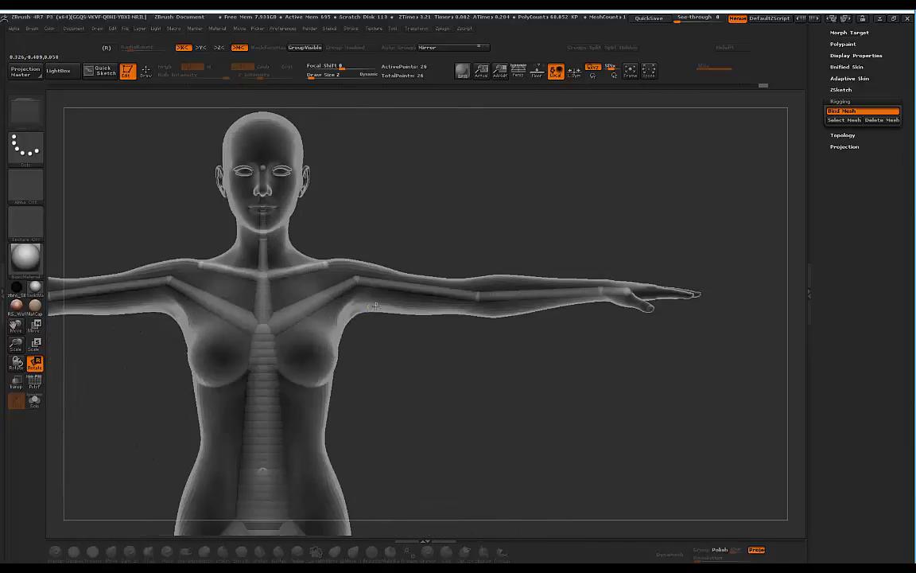
pyautogui.moveTo(387, 287); pyautogui.dragTo(337, 385)
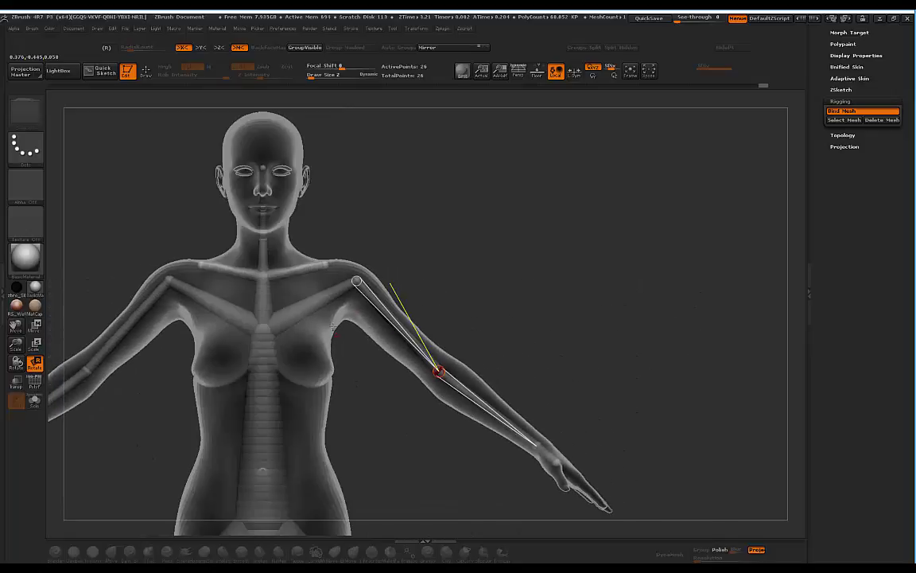
pyautogui.hotkey('ctrl', 'z')
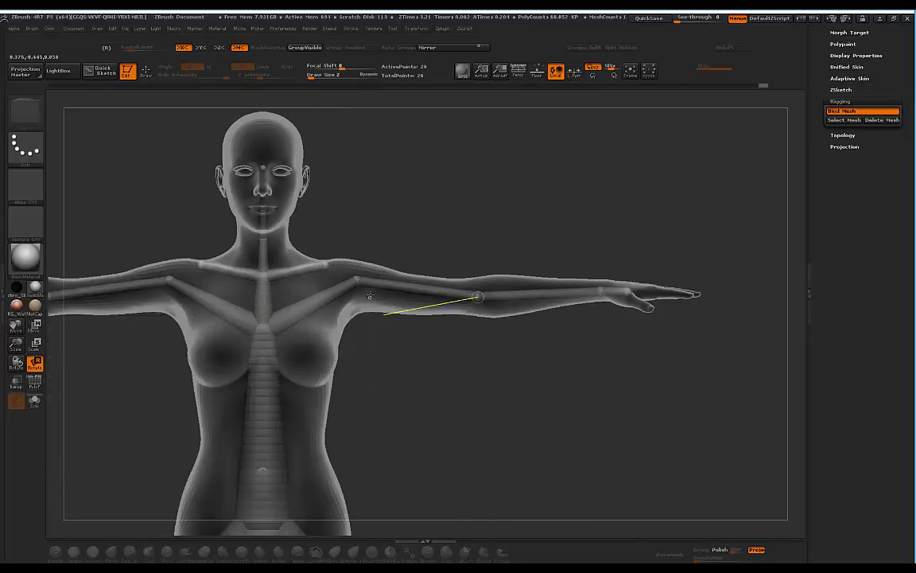
pyautogui.keyDown('alt'); pyautogui.moveTo(417, 369); pyautogui.dragTo(424, 244); pyautogui.keyUp('alt')
pyautogui.moveTo(481, 300); pyautogui.dragTo(446, 373)
# Turn off symmetry, test-pose one leg by swinging it forward and bending the knee, and undo the pose
pyautogui.press('x')
pyautogui.keyDown('shift'); pyautogui.moveTo(372, 171); pyautogui.dragTo(435, 177); pyautogui.keyUp('shift')
pyautogui.keyDown('alt'); pyautogui.moveTo(483, 422); pyautogui.dragTo(426, 322); pyautogui.keyUp('alt')
pyautogui.moveTo(311, 446); pyautogui.dragTo(247, 433)
pyautogui.keyDown('alt'); pyautogui.moveTo(442, 372); pyautogui.dragTo(442, 302); pyautogui.keyUp('alt')
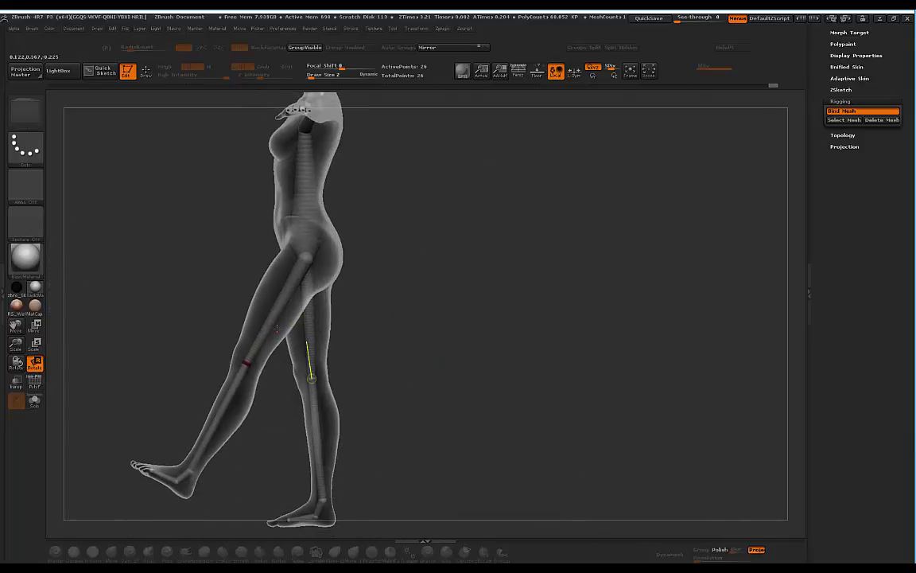
pyautogui.moveTo(247, 363); pyautogui.dragTo(268, 374)
pyautogui.moveTo(231, 492); pyautogui.dragTo(269, 494)
pyautogui.moveTo(368, 308); pyautogui.dragTo(395, 280)
pyautogui.keyDown('shift'); pyautogui.moveTo(489, 235); pyautogui.dragTo(505, 274); pyautogui.keyUp('shift')
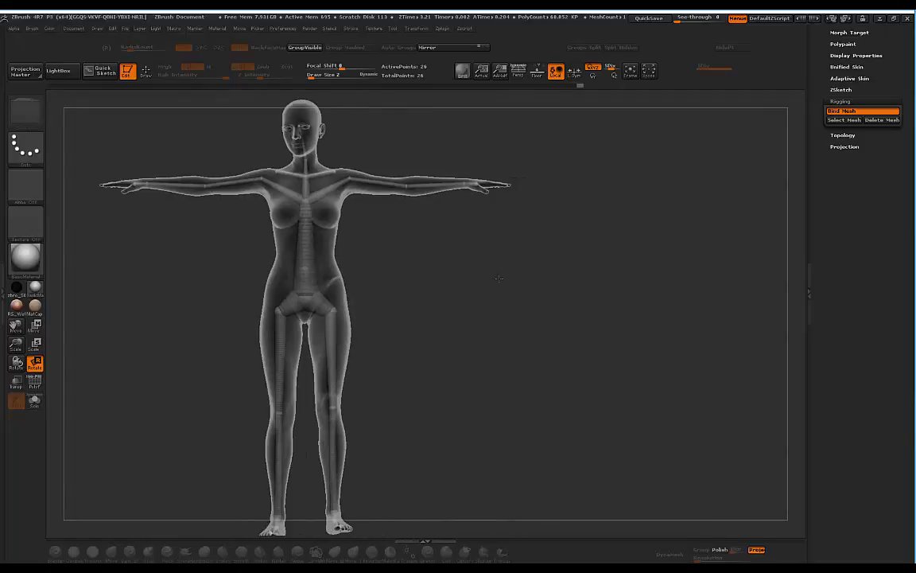
pyautogui.moveTo(441, 295)
pyautogui.keyDown('alt'); pyautogui.mouseDown()
pyautogui.moveTo(474, 303)
pyautogui.moveTo(446, 322)
pyautogui.moveTo(447, 299)
pyautogui.moveTo(406, 312)
pyautogui.moveTo(427, 282)
pyautogui.moveTo(442, 302)
pyautogui.moveTo(474, 282)
pyautogui.moveTo(485, 322)
pyautogui.moveTo(507, 328)
pyautogui.moveTo(522, 358)
pyautogui.mouseUp(); pyautogui.keyUp('alt')
pyautogui.hotkey('ctrl', 'z')
pyautogui.hotkey('ctrl', 'z')
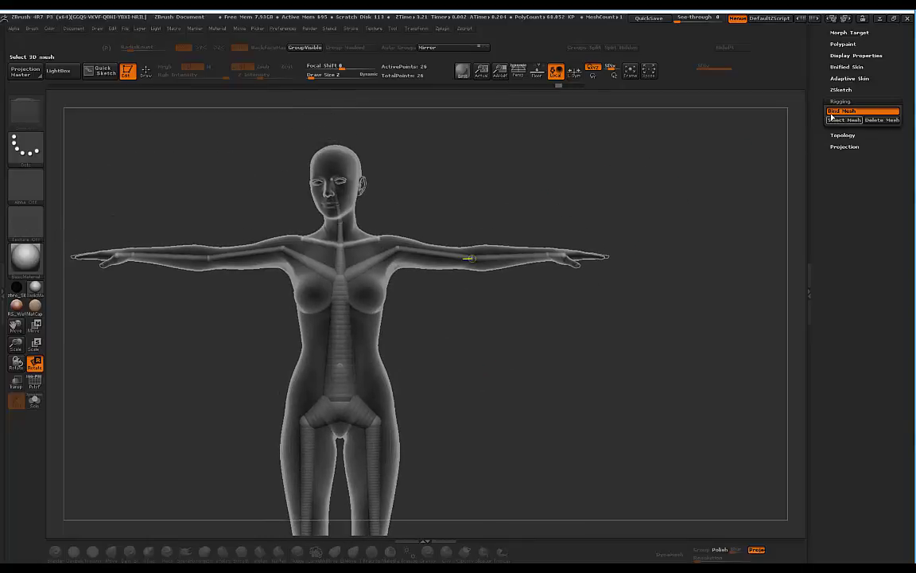
# Turn off Bind Mesh so the skeleton can be edited, and examine the spine chain in the torso
pyautogui.click(837, 111)
pyautogui.moveTo(451, 321); pyautogui.dragTo(447, 278)
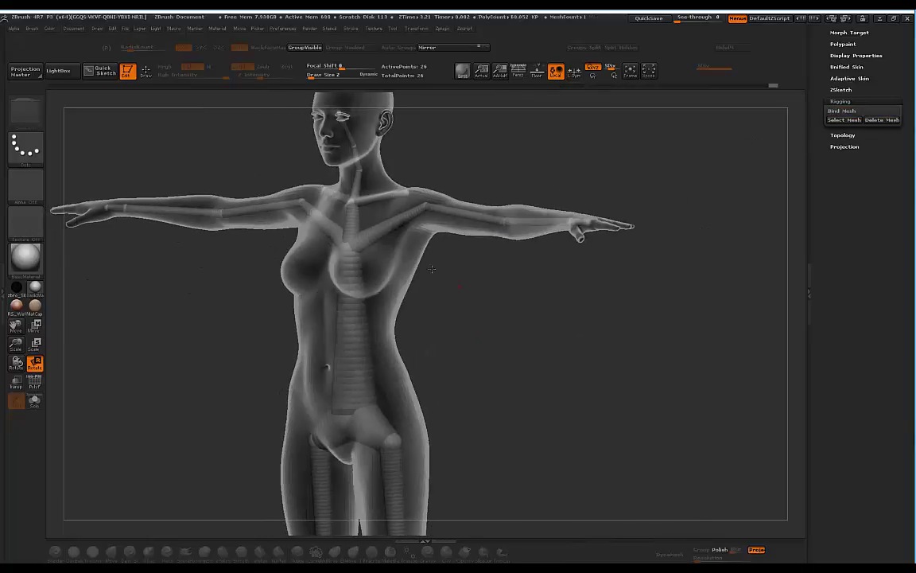
pyautogui.moveTo(458, 316)
pyautogui.mouseDown()
pyautogui.moveTo(466, 316)
pyautogui.moveTo(464, 332)
pyautogui.mouseUp()
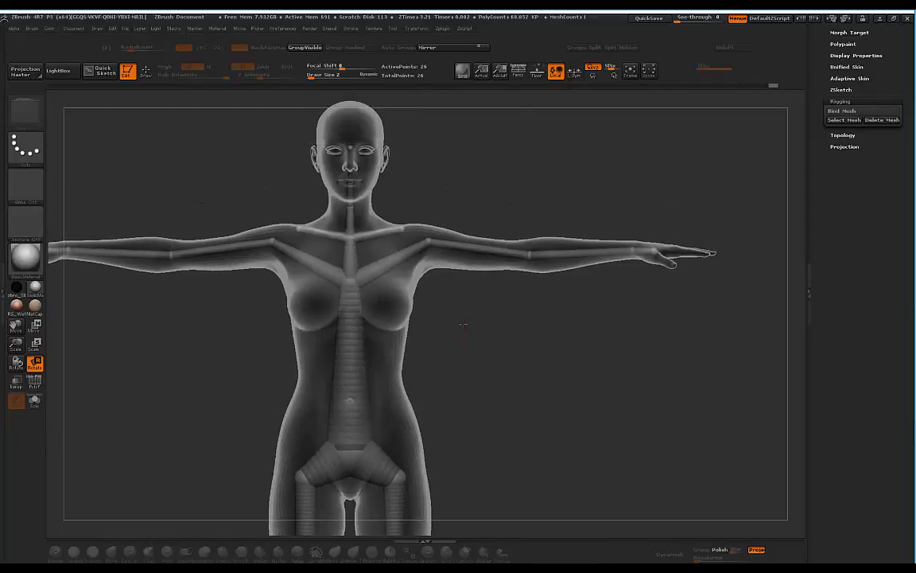
pyautogui.moveTo(367, 368); pyautogui.dragTo(350, 395)
pyautogui.moveTo(490, 328)
pyautogui.mouseDown()
pyautogui.moveTo(470, 333)
pyautogui.moveTo(486, 331)
pyautogui.mouseUp()
pyautogui.moveTo(457, 311); pyautogui.dragTo(427, 315)
pyautogui.keyDown('shift'); pyautogui.moveTo(460, 355); pyautogui.dragTo(475, 373); pyautogui.keyUp('shift')
# Insert a ZSphere into the spine chain at waist height and turn X symmetry back on
pyautogui.press('q')
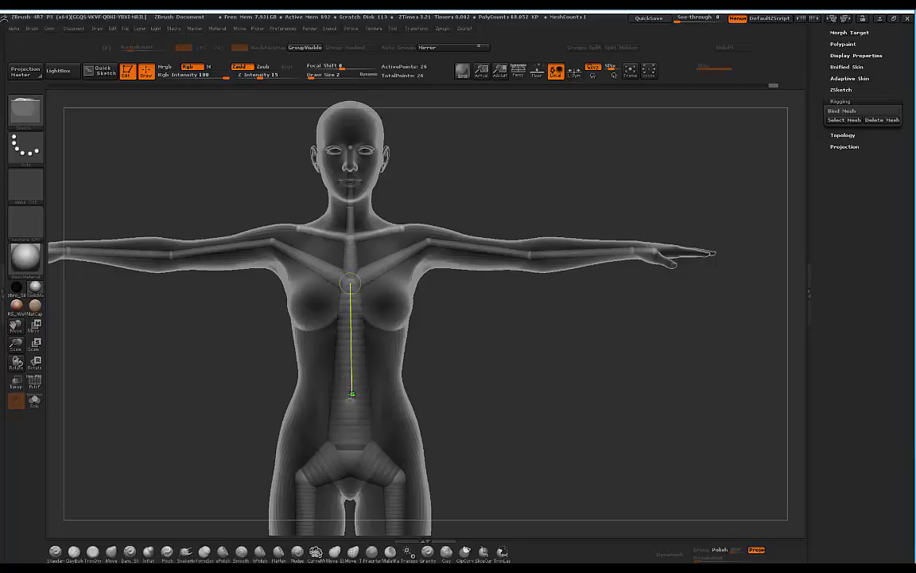
pyautogui.click(349, 394)
pyautogui.moveTo(461, 352); pyautogui.dragTo(328, 405)
pyautogui.hotkey('ctrl', 'z')
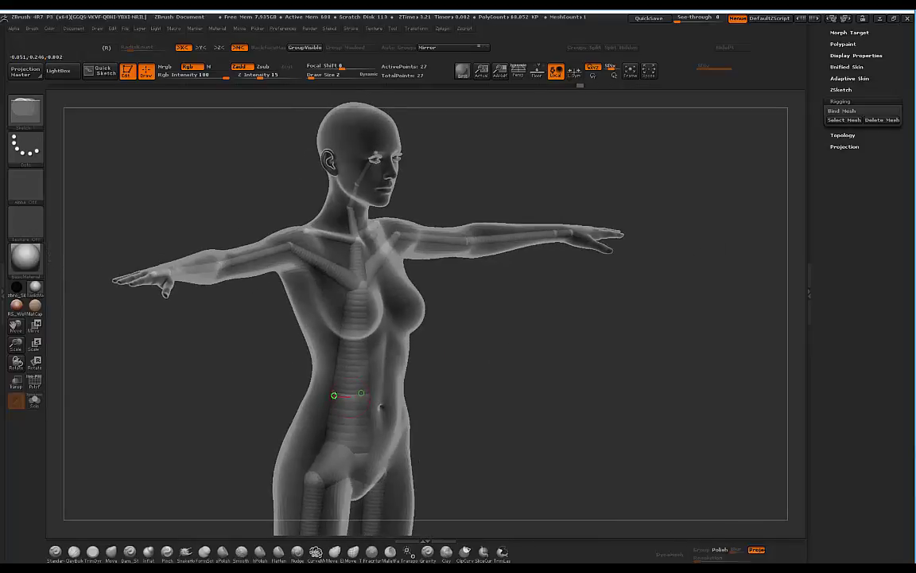
# Add a mirrored pair of child ZSpheres at the waist, move them out to the sides, and scale down the central waist ZSphere
pyautogui.moveTo(430, 355); pyautogui.dragTo(452, 344)
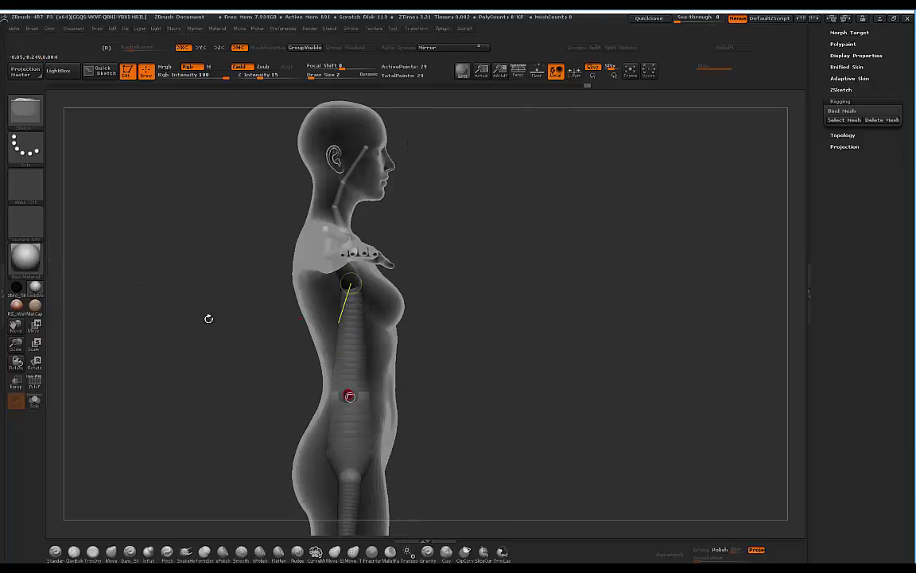
pyautogui.click(37, 326)
pyautogui.keyDown('shift'); pyautogui.moveTo(538, 369); pyautogui.dragTo(306, 390); pyautogui.keyUp('shift')
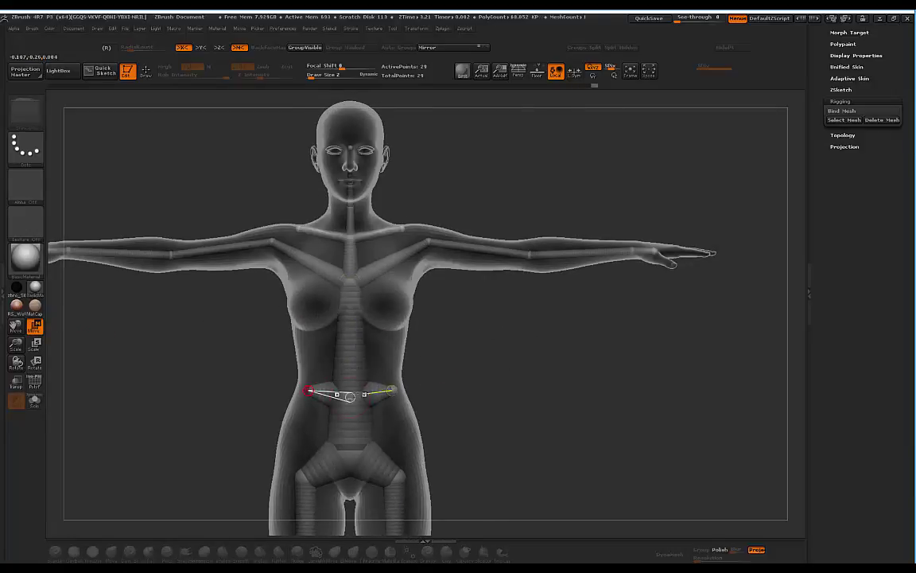
pyautogui.press('e')
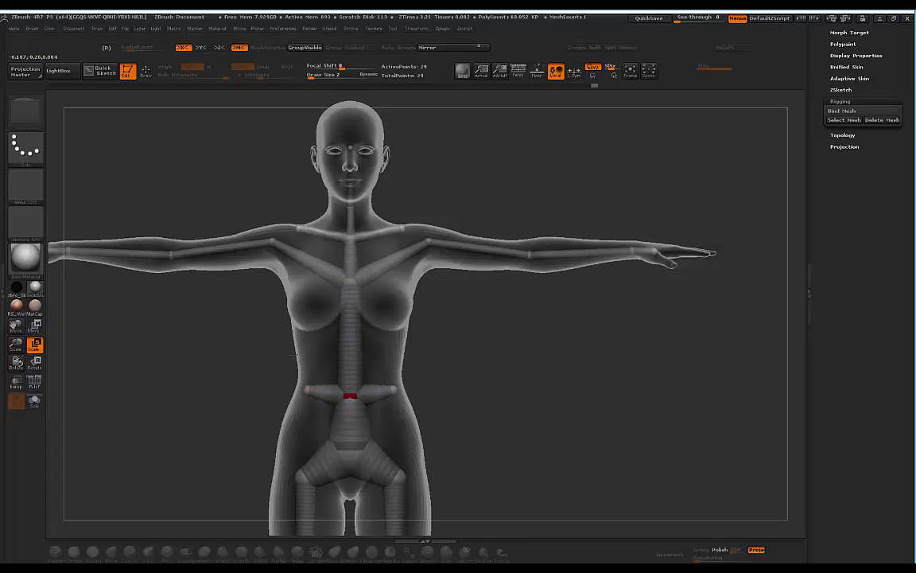
# Add a mirrored pair of child ZSpheres on the side waist ZSpheres and move them forward toward the belly surface
pyautogui.keyDown('shift'); pyautogui.moveTo(480, 348); pyautogui.dragTo(466, 360); pyautogui.keyUp('shift')
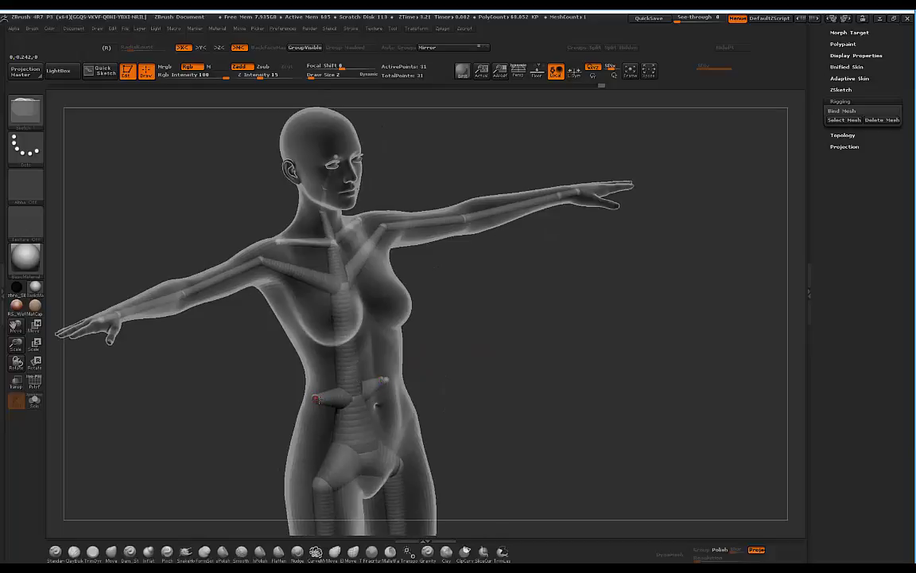
pyautogui.press('w')
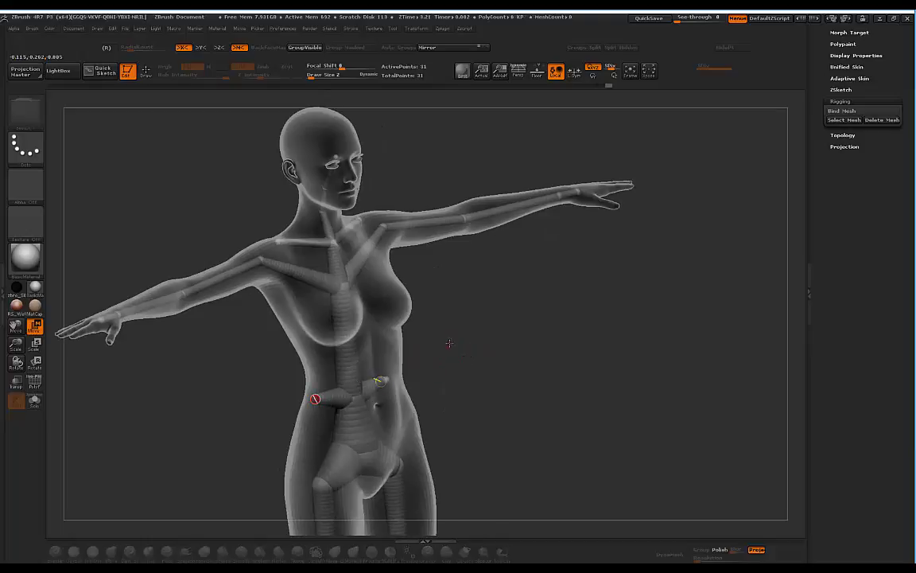
pyautogui.moveTo(406, 310); pyautogui.dragTo(402, 349)
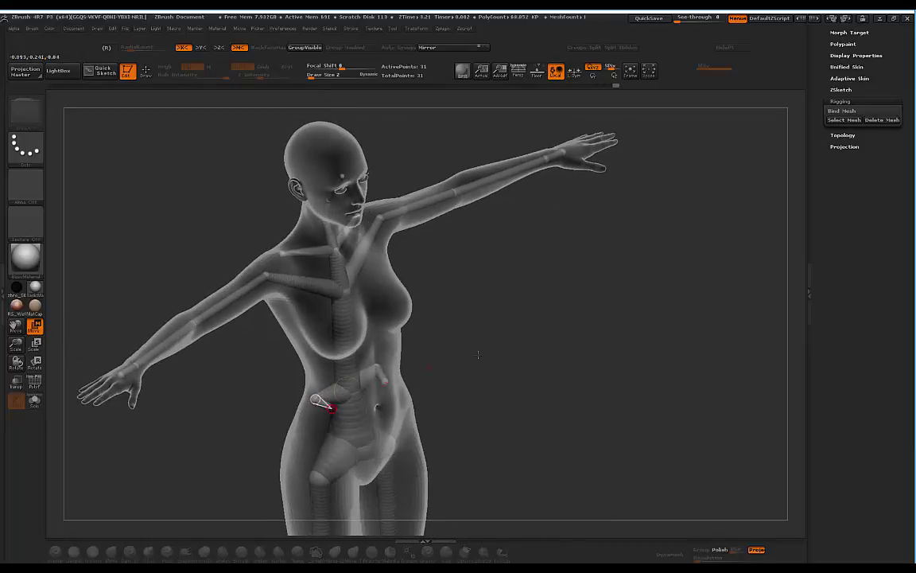
pyautogui.keyDown('shift'); pyautogui.moveTo(466, 358); pyautogui.dragTo(436, 350); pyautogui.keyUp('shift')
pyautogui.moveTo(340, 399); pyautogui.dragTo(342, 400)
pyautogui.moveTo(469, 348)
pyautogui.keyDown('shift'); pyautogui.mouseDown()
pyautogui.moveTo(440, 353)
pyautogui.moveTo(468, 368)
pyautogui.mouseUp(); pyautogui.keyUp('shift')
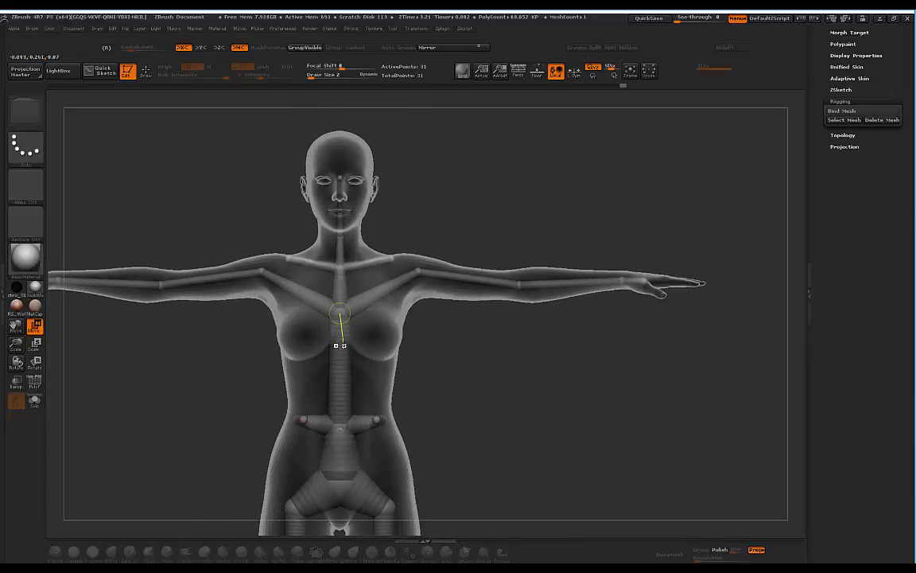
# Insert a ZSphere into the spine at chest height, add a mirrored child pair, and move them out behind the breasts
pyautogui.press('q')
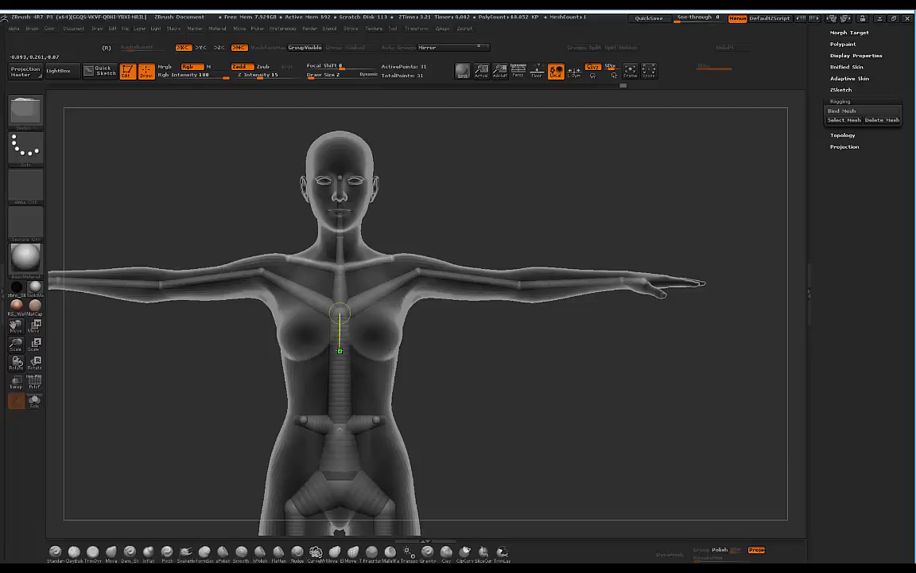
pyautogui.click(340, 349)
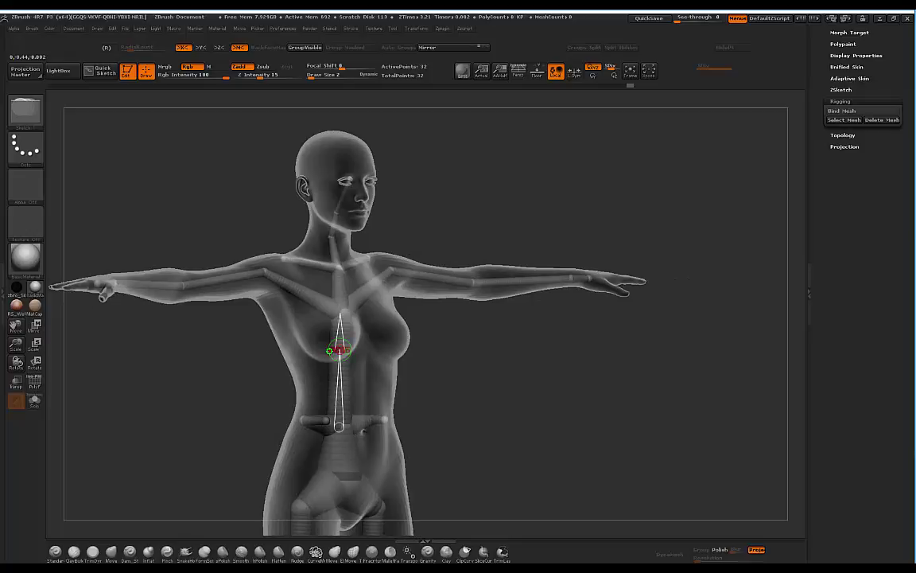
pyautogui.press('w')
pyautogui.moveTo(479, 345)
pyautogui.keyDown('shift'); pyautogui.mouseDown()
pyautogui.moveTo(437, 346)
pyautogui.moveTo(429, 355)
pyautogui.moveTo(458, 368)
pyautogui.moveTo(450, 360)
pyautogui.mouseUp(); pyautogui.keyUp('shift')
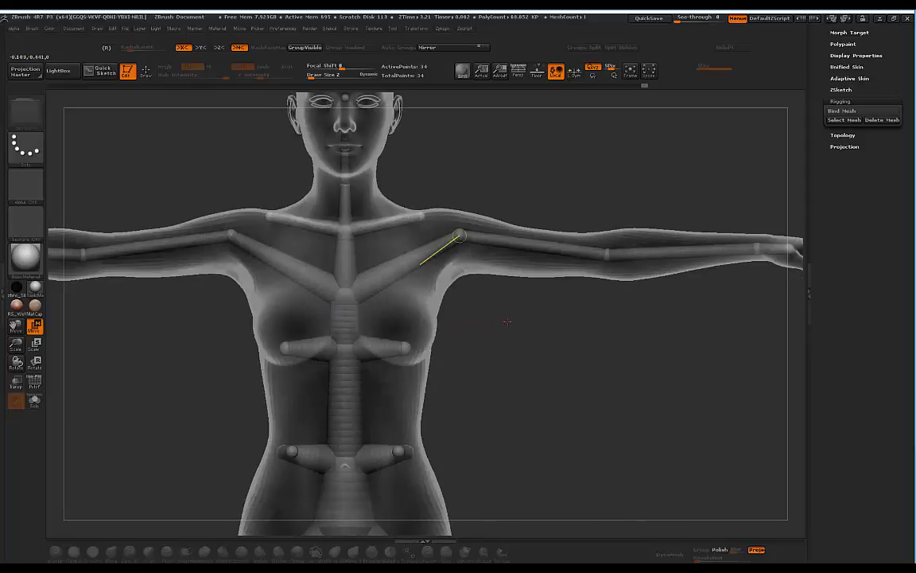
# Add a mirrored pair of child ZSpheres on the chest side ZSpheres and move them forward into the breasts
pyautogui.moveTo(505, 320); pyautogui.dragTo(450, 296)
pyautogui.moveTo(483, 333); pyautogui.dragTo(434, 325)
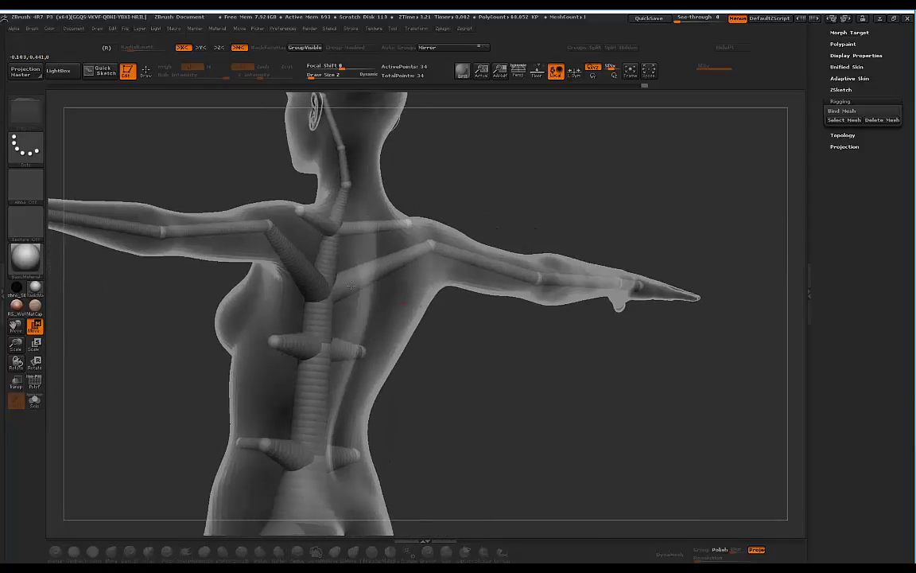
pyautogui.moveTo(466, 366); pyautogui.dragTo(327, 256)
pyautogui.keyDown('shift'); pyautogui.moveTo(500, 393); pyautogui.dragTo(549, 407); pyautogui.keyUp('shift')
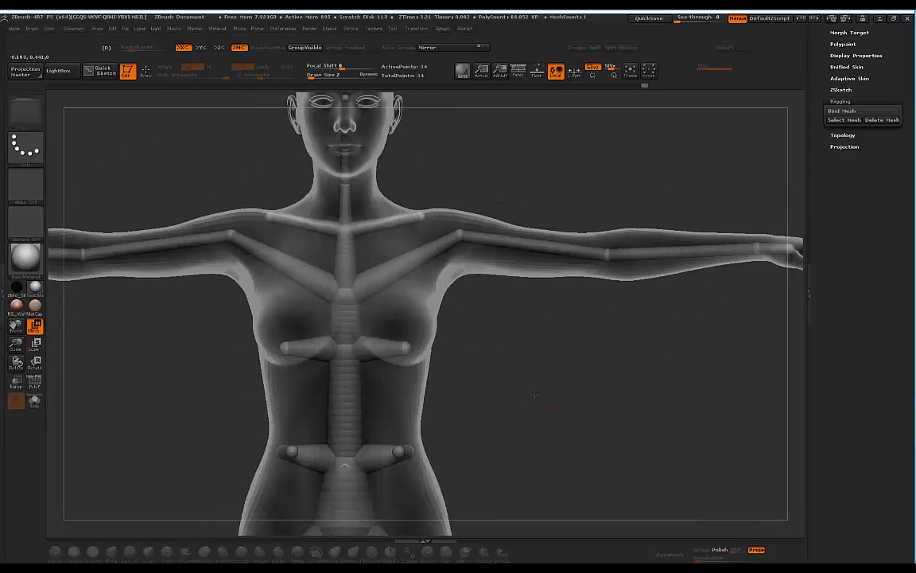
pyautogui.moveTo(497, 369); pyautogui.dragTo(532, 368)
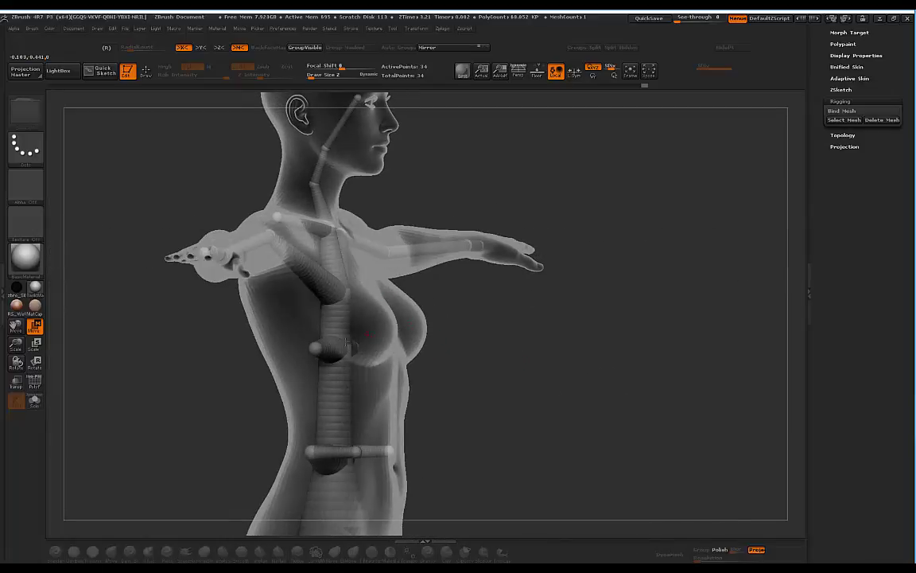
pyautogui.moveTo(475, 366); pyautogui.dragTo(289, 368)
pyautogui.press('q')
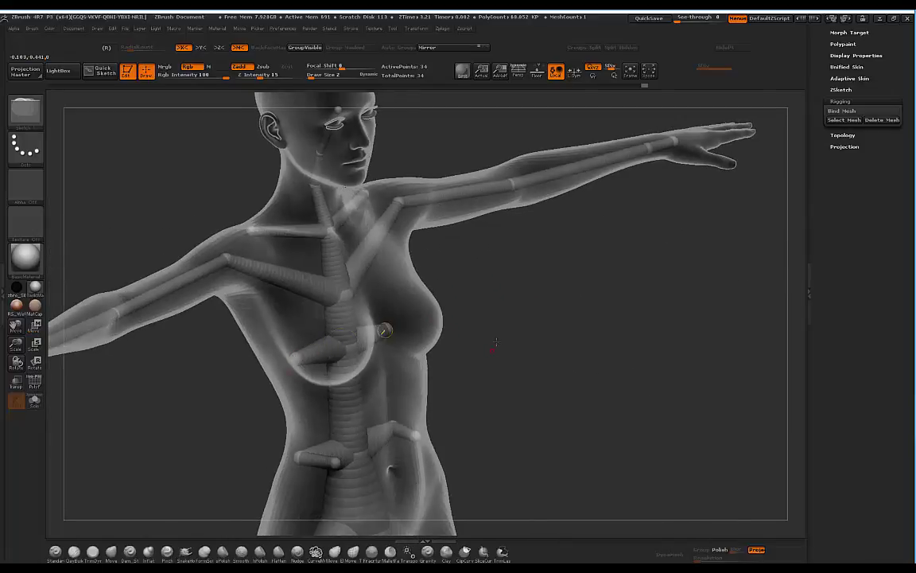
pyautogui.moveTo(493, 348); pyautogui.dragTo(298, 349)
pyautogui.moveTo(509, 342); pyautogui.dragTo(479, 381)
pyautogui.moveTo(458, 298)
pyautogui.mouseDown()
pyautogui.moveTo(493, 266)
pyautogui.moveTo(521, 267)
pyautogui.mouseUp()
pyautogui.press('w')
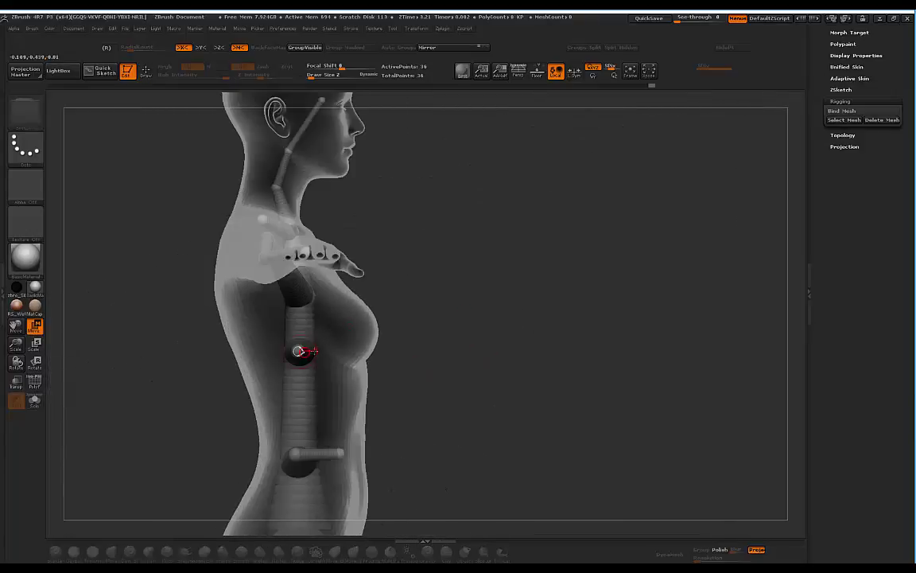
pyautogui.moveTo(541, 315); pyautogui.dragTo(516, 342)
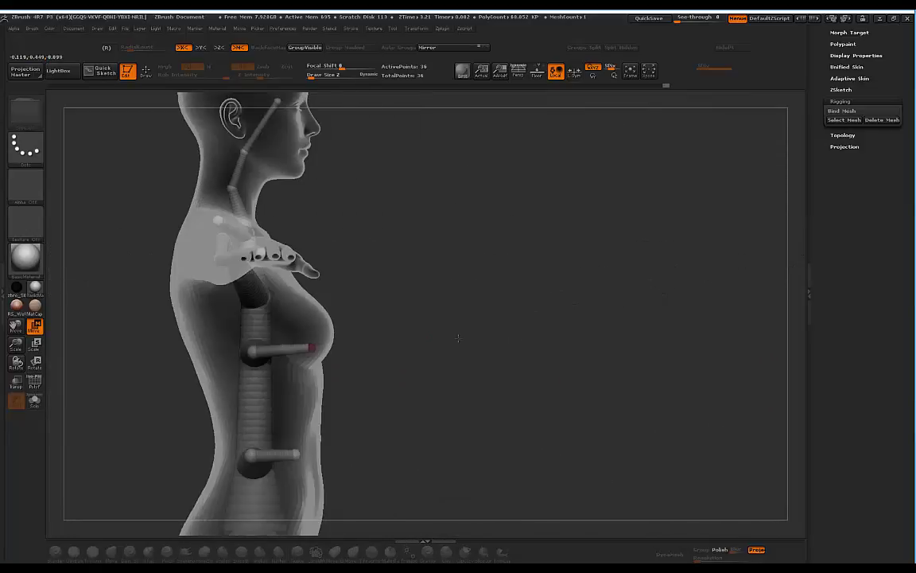
# Raise the base and front ZSpheres of the mirrored breast chains slightly to centre them inside the breasts
pyautogui.moveTo(251, 353); pyautogui.dragTo(249, 337)
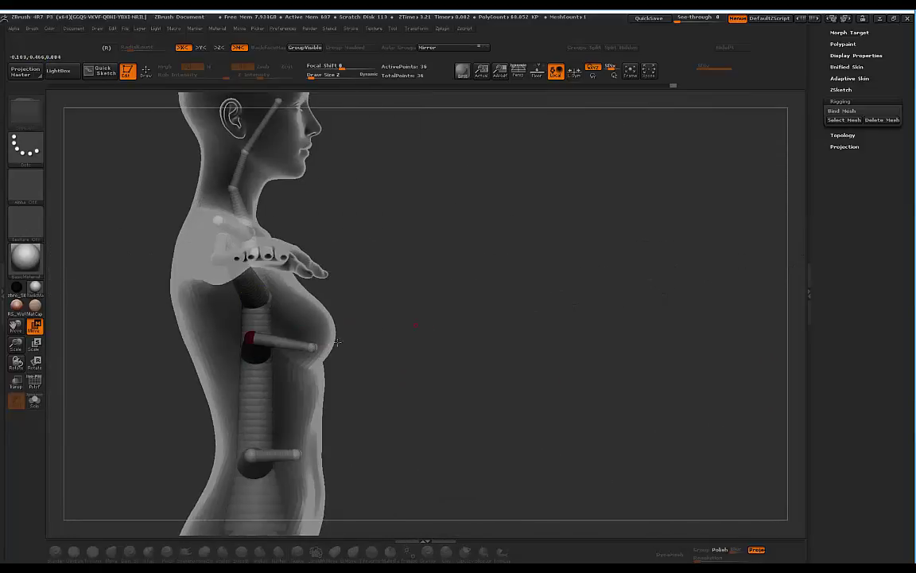
pyautogui.moveTo(311, 347); pyautogui.dragTo(311, 340)
pyautogui.moveTo(437, 341); pyautogui.dragTo(307, 342)
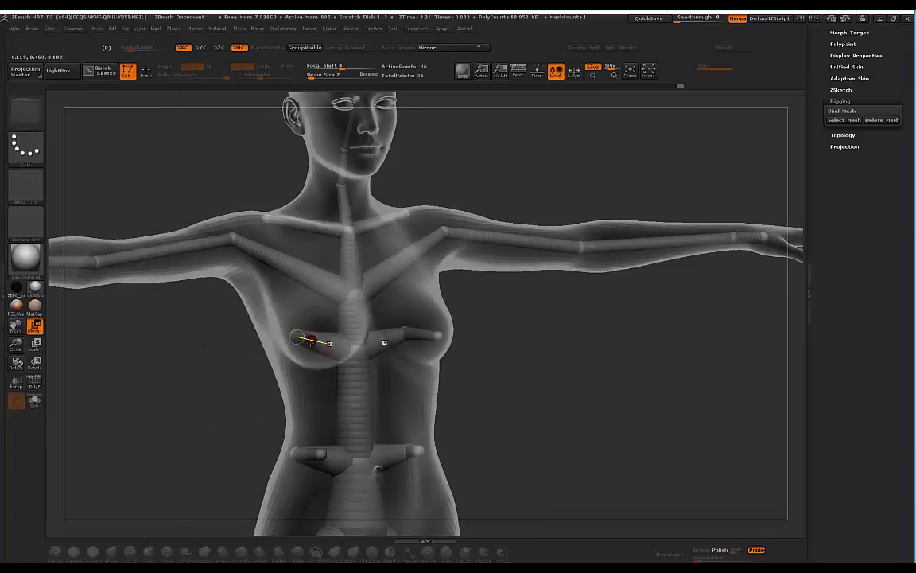
pyautogui.moveTo(504, 324); pyautogui.dragTo(396, 333)
pyautogui.moveTo(518, 301); pyautogui.dragTo(521, 320)
# Insert mirrored support ZSpheres along the arm bones: two near the shoulder, one just above and one just below the elbow
pyautogui.moveTo(514, 168); pyautogui.dragTo(529, 208)
pyautogui.keyDown('alt'); pyautogui.moveTo(527, 362); pyautogui.dragTo(458, 365); pyautogui.keyUp('alt')
pyautogui.moveTo(461, 224)
pyautogui.mouseDown()
pyautogui.moveTo(439, 225)
pyautogui.moveTo(484, 206)
pyautogui.mouseUp()
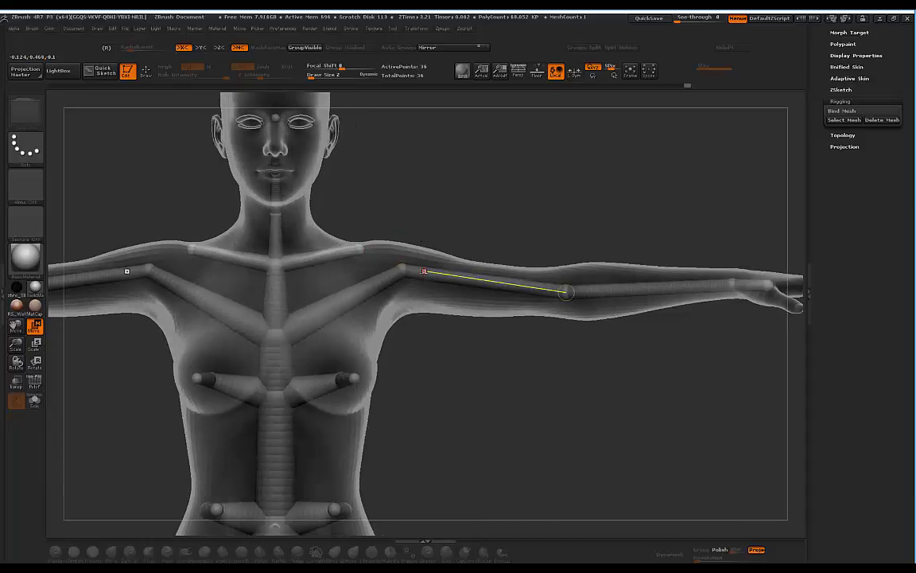
pyautogui.press('q')
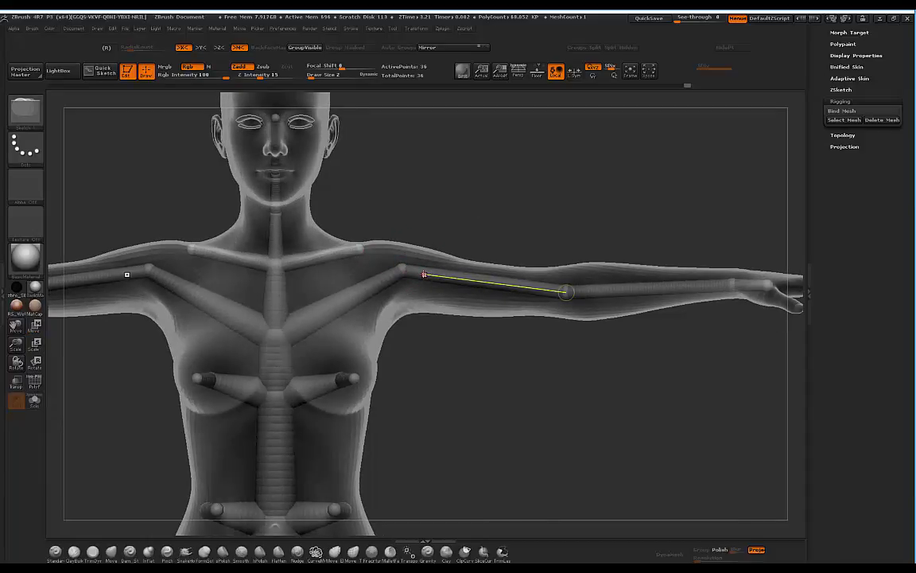
pyautogui.click(422, 272)
pyautogui.click(448, 275)
pyautogui.click(540, 285)
pyautogui.click(585, 291)
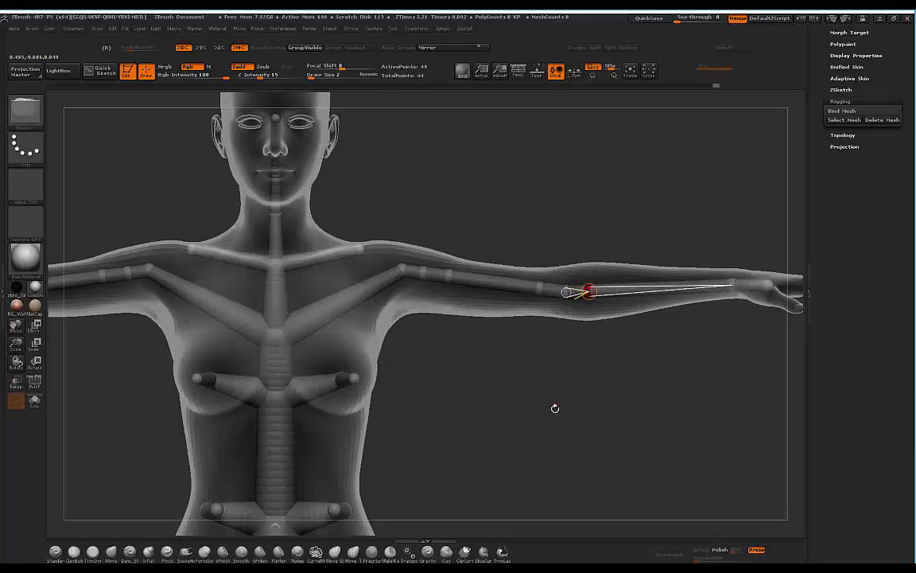
# Insert two mirrored pairs of support ZSpheres in the upper thighs below the hips and move each pair slightly outward
pyautogui.keyDown('alt'); pyautogui.moveTo(550, 424); pyautogui.dragTo(479, 303); pyautogui.keyUp('alt')
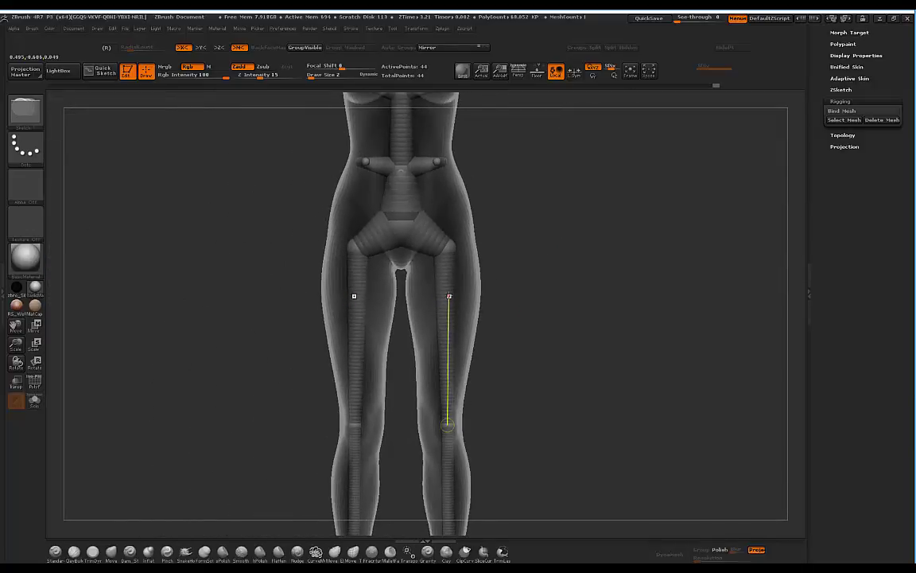
pyautogui.click(450, 296)
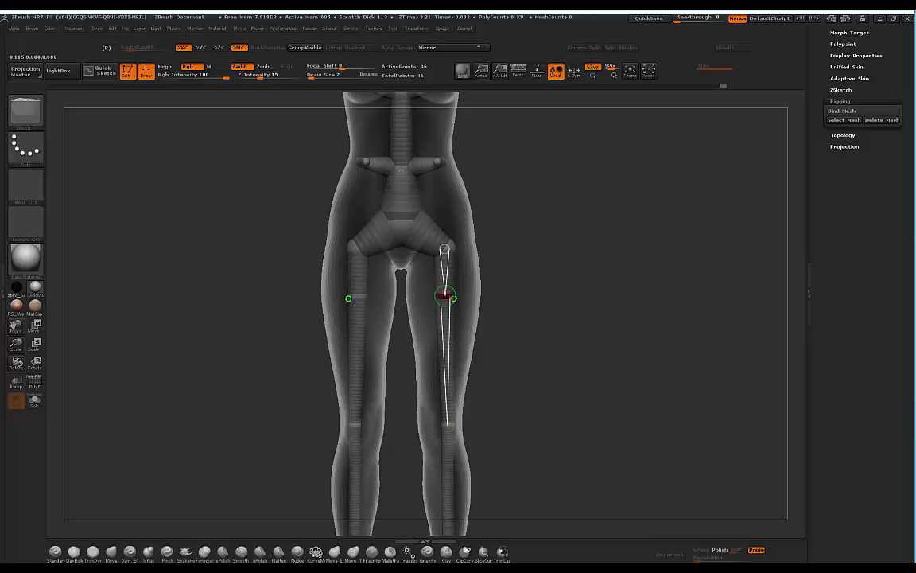
pyautogui.press('w')
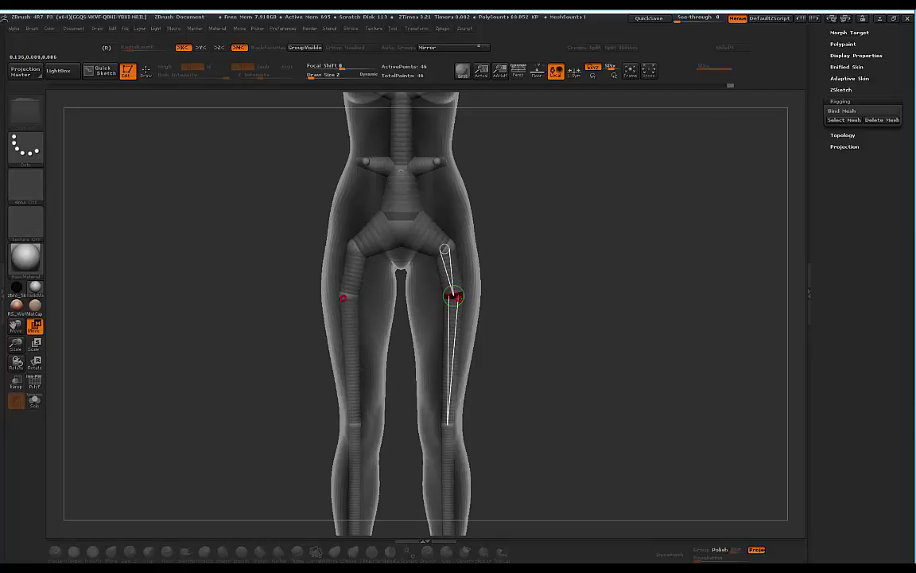
pyautogui.press('q')
pyautogui.click(453, 317)
pyautogui.press('w')
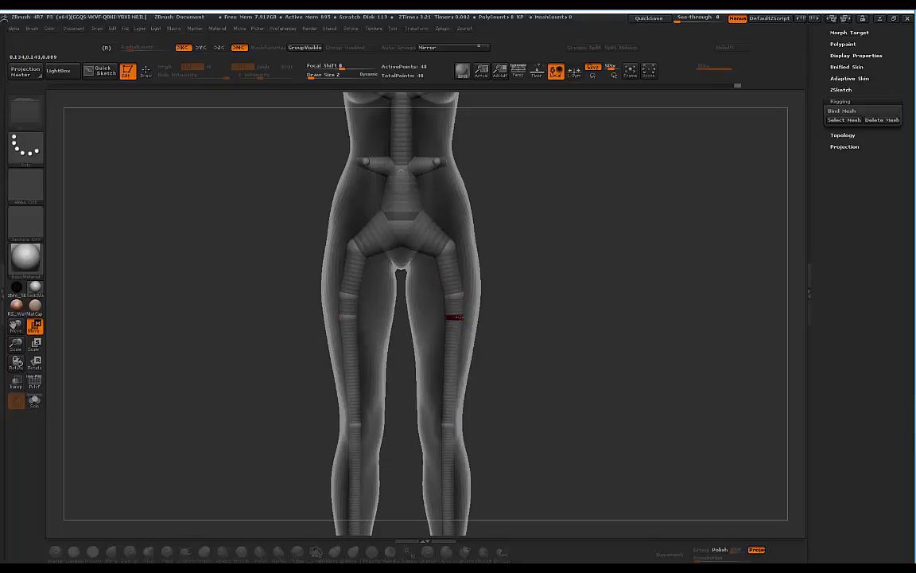
# Insert mirrored support ZSpheres in the leg bones just above and just below the knees
pyautogui.press('q')
pyautogui.click(355, 408)
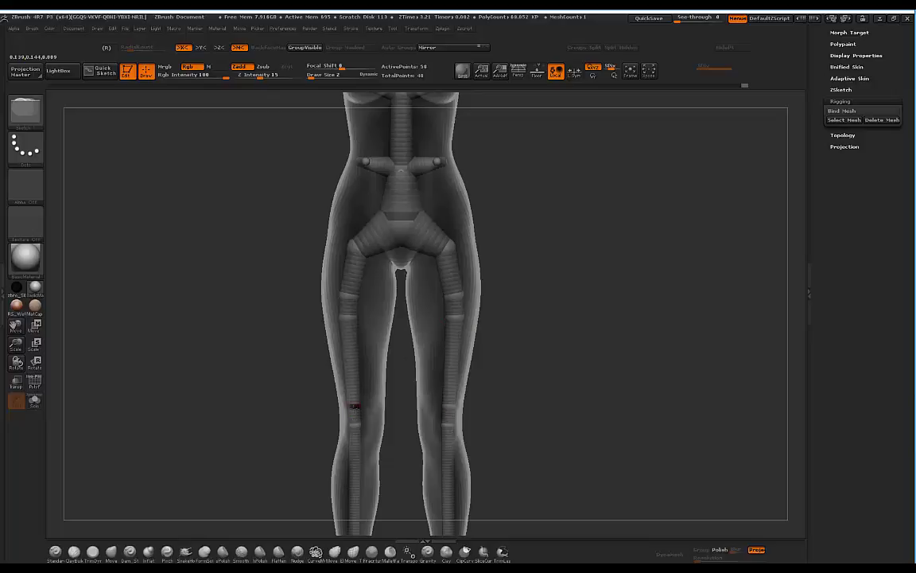
pyautogui.click(354, 446)
pyautogui.moveTo(554, 355); pyautogui.dragTo(498, 327)
pyautogui.moveTo(504, 373); pyautogui.dragTo(513, 286)
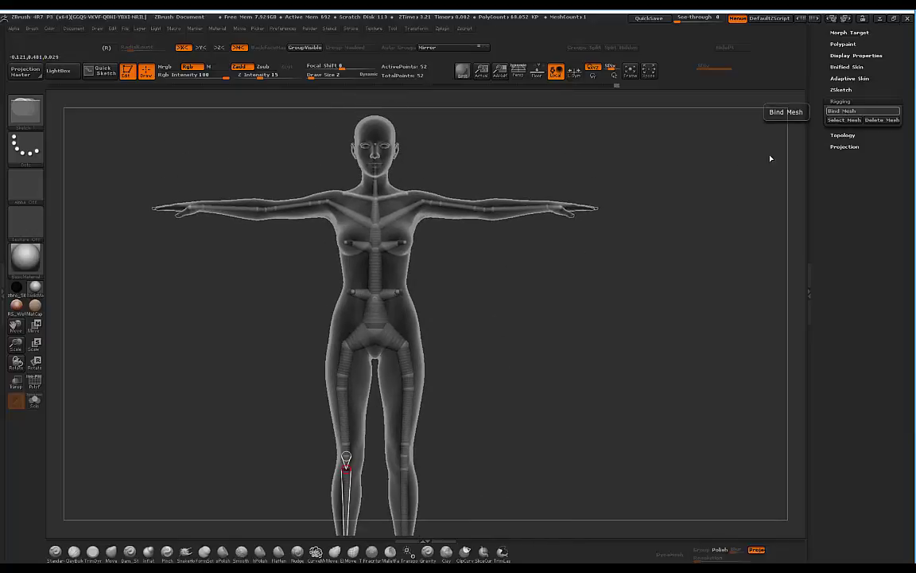
# Bind the mesh to the rig and rotate both arms down toward the sides of the body at the shoulders
pyautogui.click(839, 111)
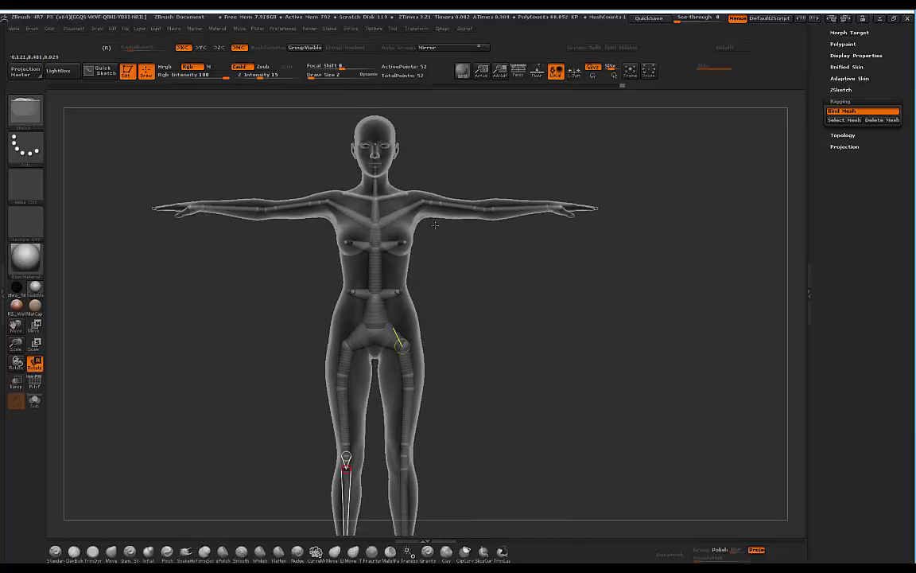
pyautogui.press('r')
pyautogui.moveTo(427, 202); pyautogui.dragTo(469, 206)
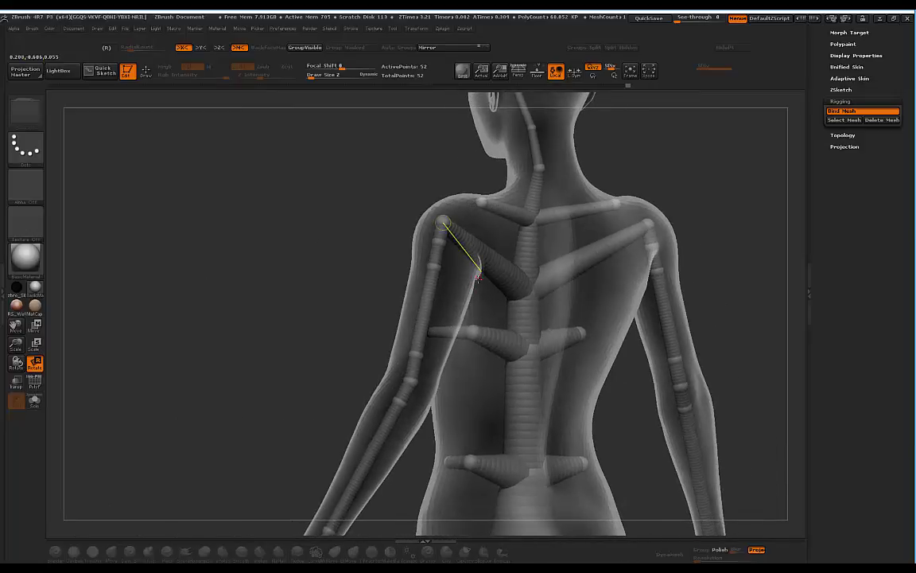
pyautogui.moveTo(322, 229); pyautogui.dragTo(430, 234)
pyautogui.keyDown('shift'); pyautogui.moveTo(502, 205); pyautogui.dragTo(481, 205); pyautogui.keyUp('shift')
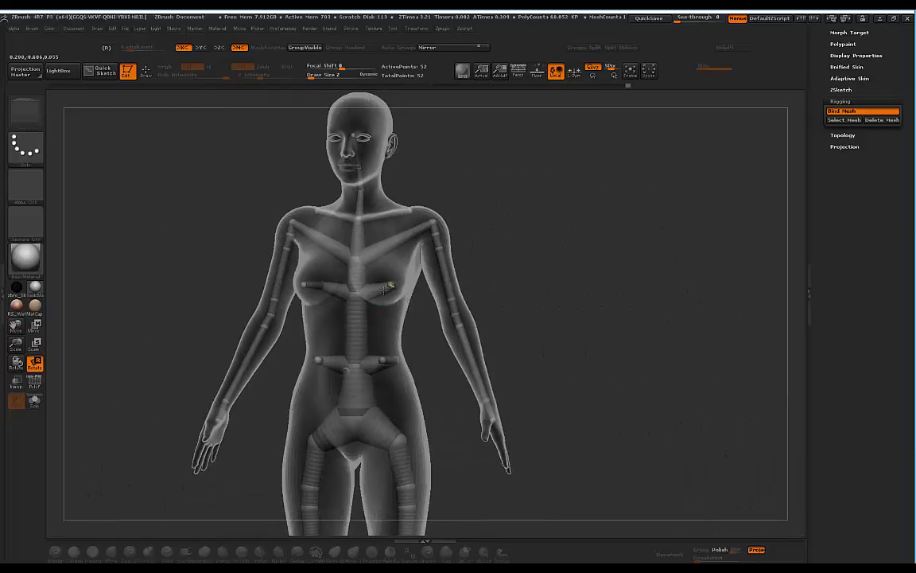
pyautogui.moveTo(551, 214); pyautogui.dragTo(379, 289)
pyautogui.moveTo(541, 228); pyautogui.dragTo(470, 187)
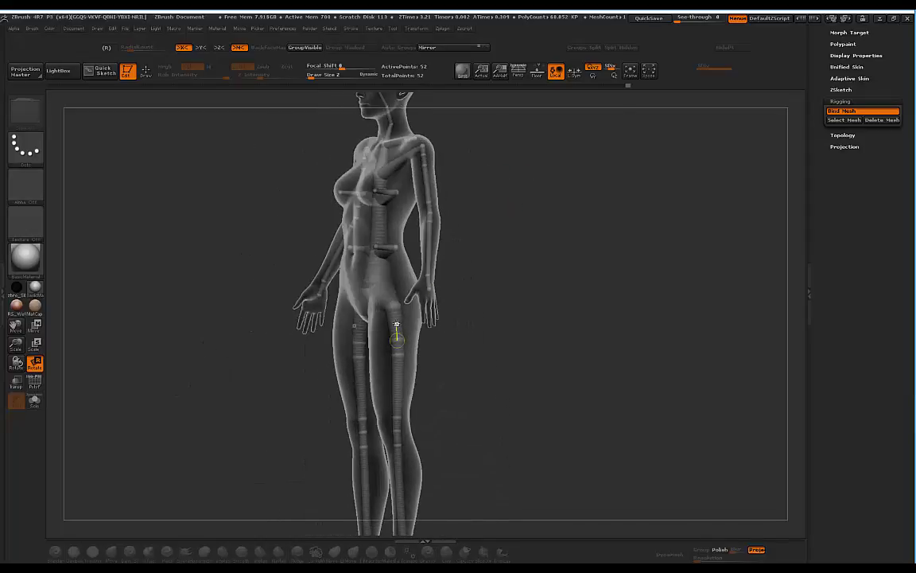
# Test the hip deformation by rotating both legs forward from the side, and undo that rotation
pyautogui.moveTo(378, 318); pyautogui.dragTo(466, 335)
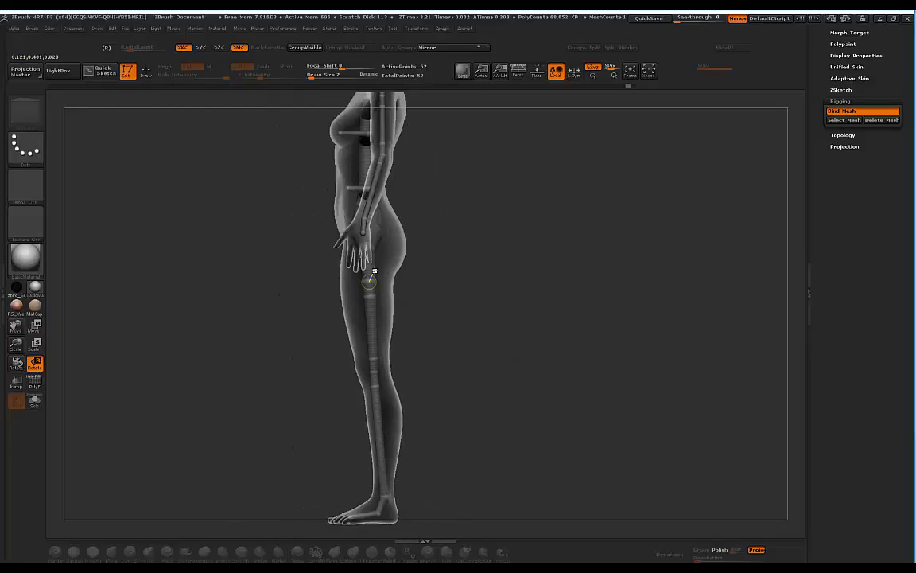
pyautogui.moveTo(358, 280); pyautogui.dragTo(357, 287)
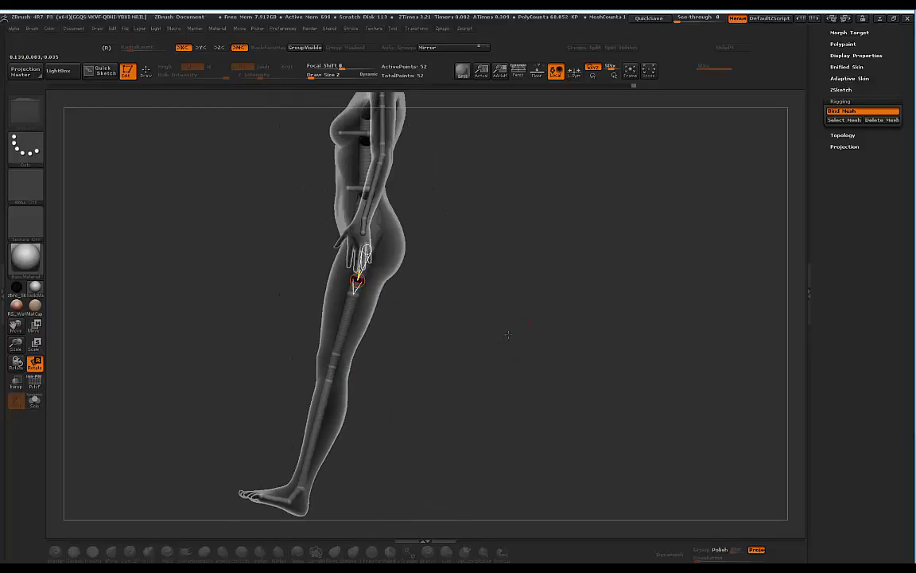
pyautogui.moveTo(517, 334); pyautogui.dragTo(536, 339)
pyautogui.hotkey('ctrl', 'z')
# Bend both forearms forward at the elbows from a side view of the figure
pyautogui.keyDown('alt'); pyautogui.moveTo(535, 204); pyautogui.dragTo(533, 233); pyautogui.keyUp('alt')
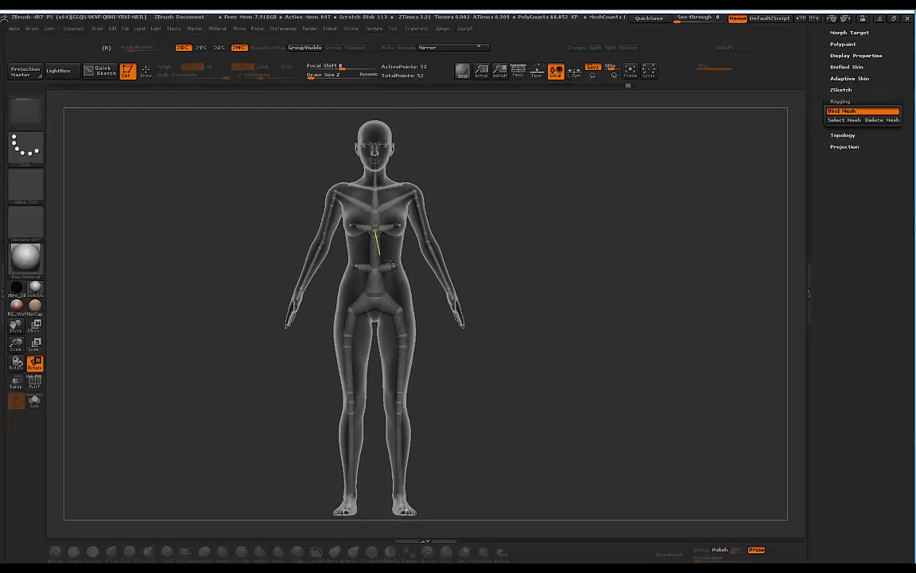
pyautogui.moveTo(475, 180)
pyautogui.mouseDown()
pyautogui.moveTo(509, 178)
pyautogui.moveTo(487, 178)
pyautogui.mouseUp()
pyautogui.moveTo(504, 165); pyautogui.dragTo(466, 188)
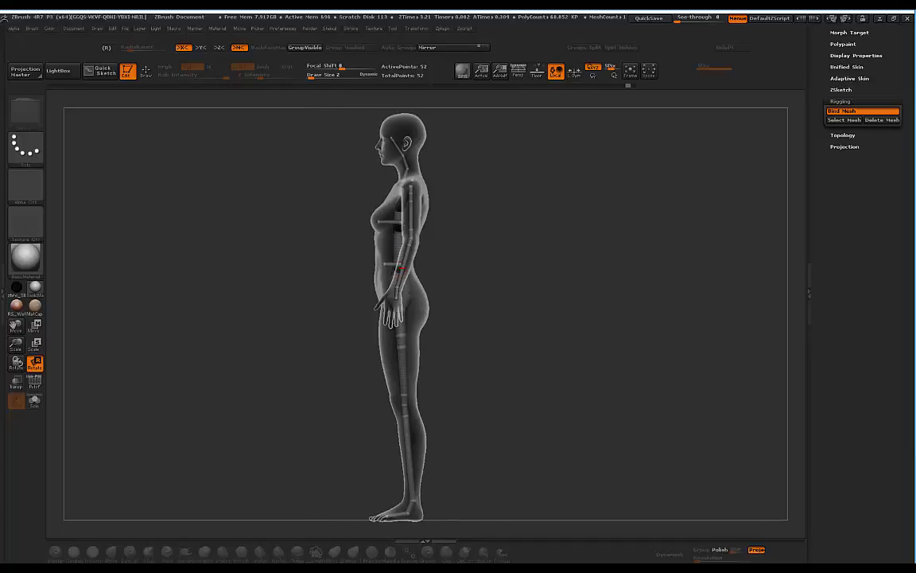
pyautogui.moveTo(397, 291); pyautogui.dragTo(370, 261)
pyautogui.moveTo(455, 227); pyautogui.dragTo(489, 229)
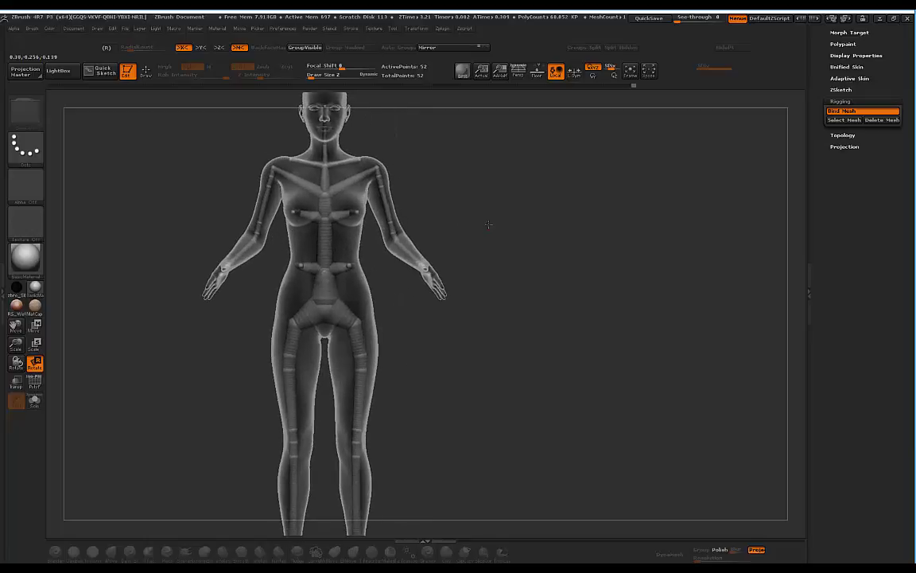
# Adjust the rotation of both shoulders and rotate the neck slightly
pyautogui.moveTo(366, 170); pyautogui.dragTo(471, 247)
pyautogui.moveTo(450, 169); pyautogui.dragTo(426, 176)
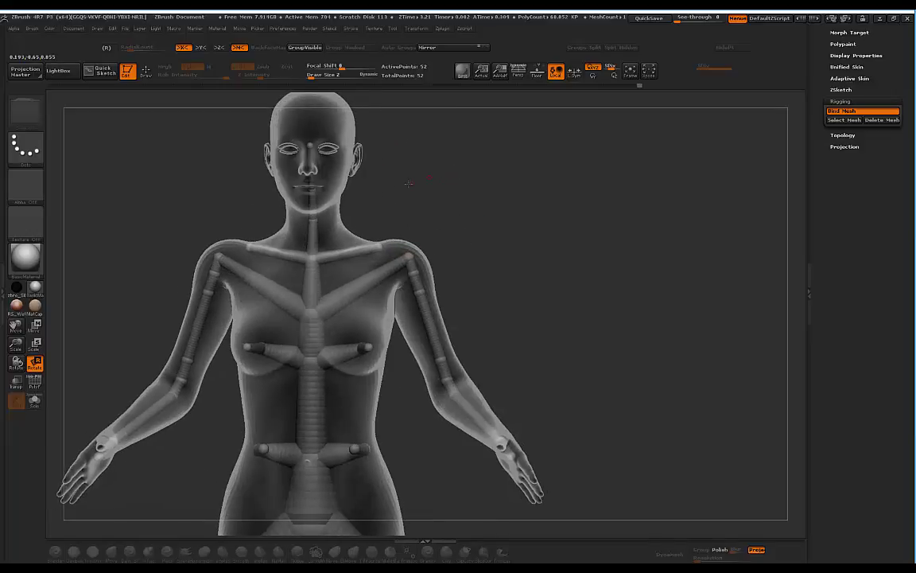
pyautogui.moveTo(318, 219); pyautogui.dragTo(264, 183)
pyautogui.keyDown('alt'); pyautogui.moveTo(526, 271); pyautogui.dragTo(495, 178); pyautogui.keyUp('alt')
# Turn off symmetry and bend one leg slightly backward at the knee
pyautogui.moveTo(445, 352); pyautogui.dragTo(451, 310)
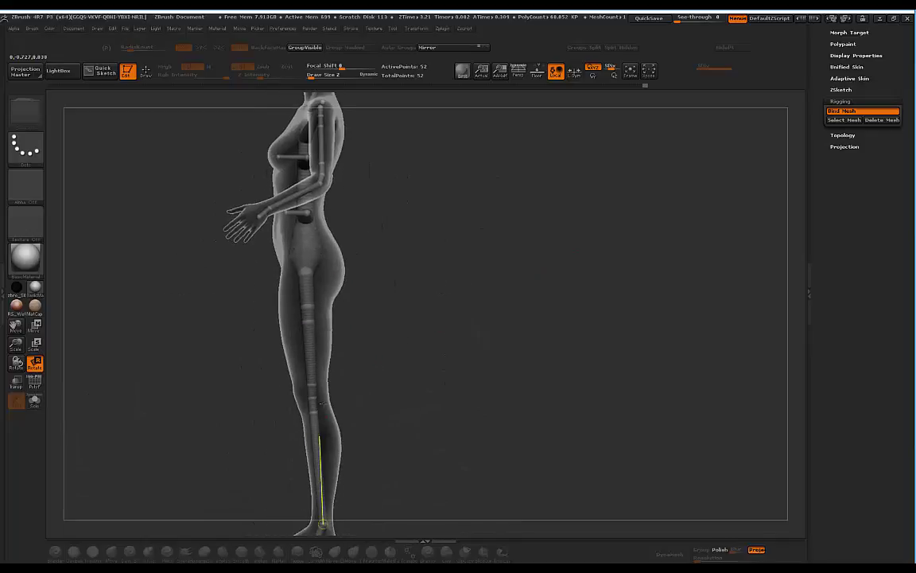
pyautogui.moveTo(312, 356); pyautogui.dragTo(338, 402)
pyautogui.keyDown('alt'); pyautogui.moveTo(408, 372); pyautogui.dragTo(525, 320); pyautogui.keyUp('alt')
pyautogui.keyDown('alt'); pyautogui.moveTo(481, 318); pyautogui.dragTo(487, 405); pyautogui.keyUp('alt')
pyautogui.moveTo(487, 386); pyautogui.dragTo(468, 337)
pyautogui.keyDown('shift'); pyautogui.moveTo(488, 164); pyautogui.dragTo(495, 175); pyautogui.keyUp('shift')
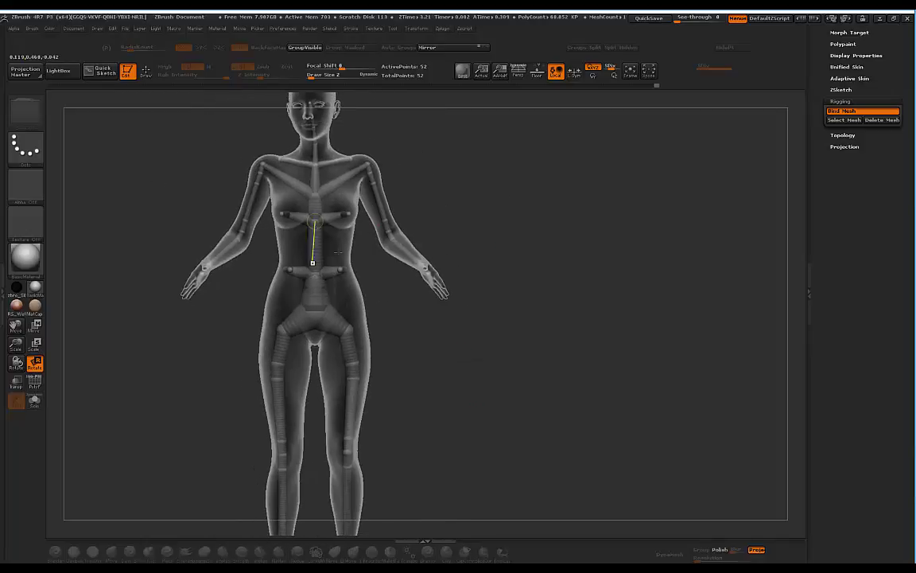
# Rotate the spine and neck bones to give the torso and head a slight asymmetrical turn
pyautogui.moveTo(322, 274); pyautogui.dragTo(191, 253)
pyautogui.keyDown('alt'); pyautogui.moveTo(433, 168); pyautogui.dragTo(495, 203); pyautogui.keyUp('alt')
pyautogui.keyDown('alt'); pyautogui.moveTo(429, 207); pyautogui.dragTo(434, 228); pyautogui.keyUp('alt')
pyautogui.moveTo(468, 171); pyautogui.dragTo(364, 212)
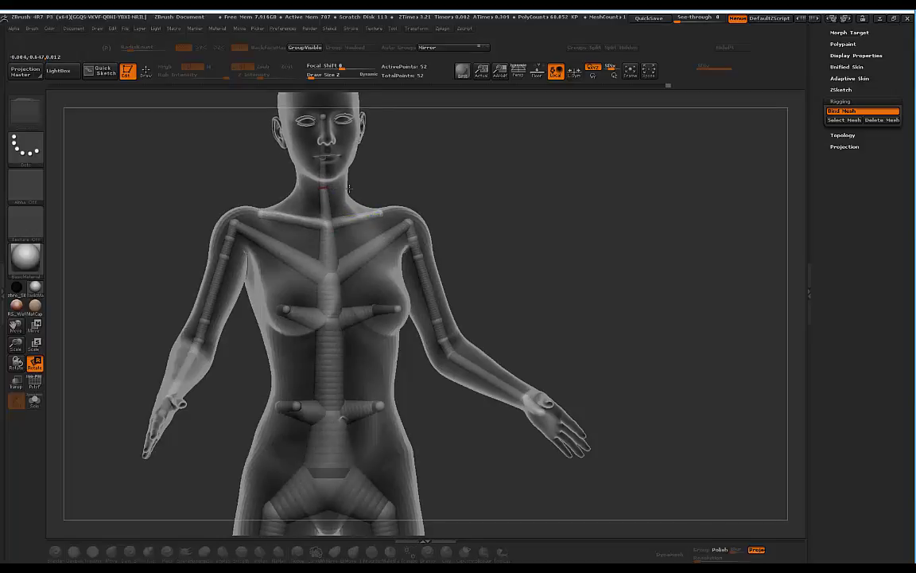
pyautogui.moveTo(428, 159); pyautogui.dragTo(351, 166)
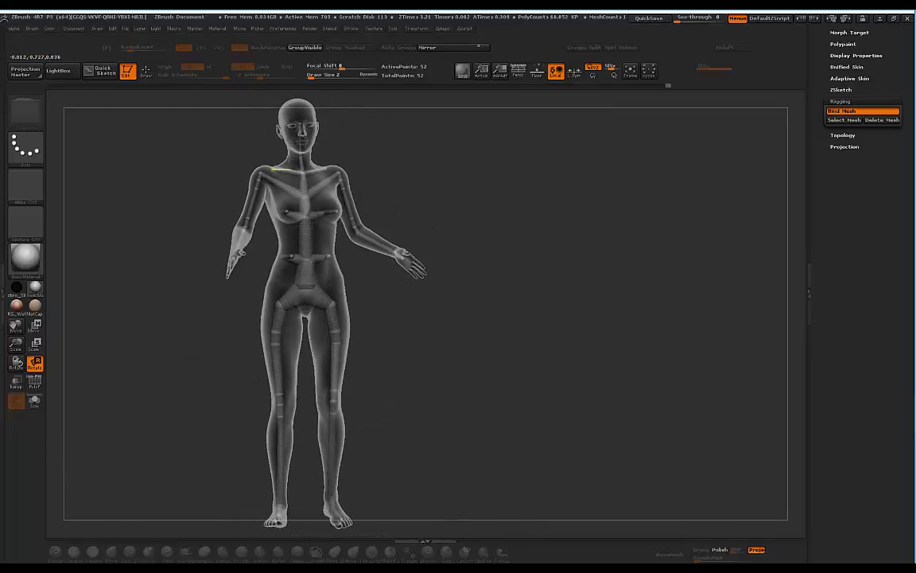
pyautogui.moveTo(294, 166); pyautogui.dragTo(375, 147)
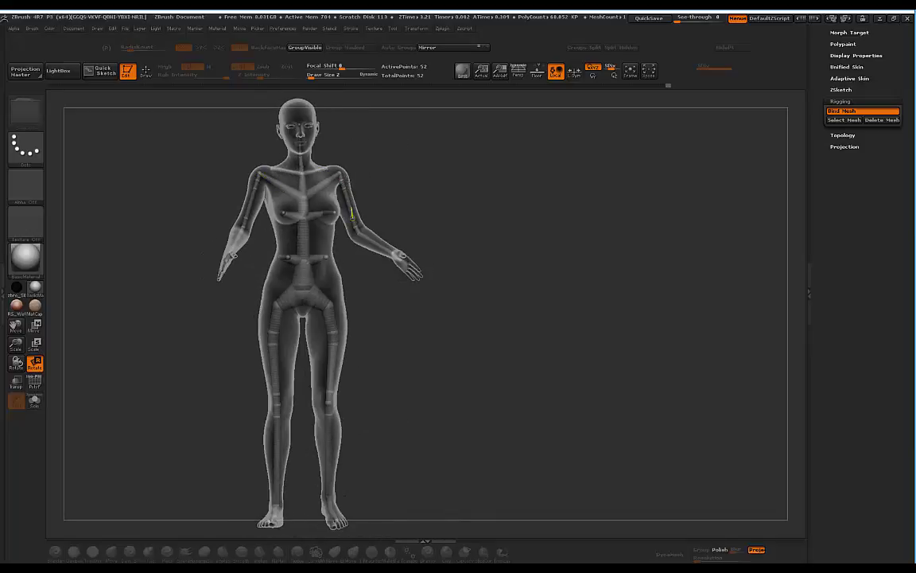
# Raise the figure's left arm to about shoulder height with the forearm pointing outward and up
pyautogui.moveTo(341, 178); pyautogui.dragTo(373, 159)
pyautogui.moveTo(395, 223); pyautogui.dragTo(336, 168)
pyautogui.moveTo(278, 231); pyautogui.dragTo(426, 236)
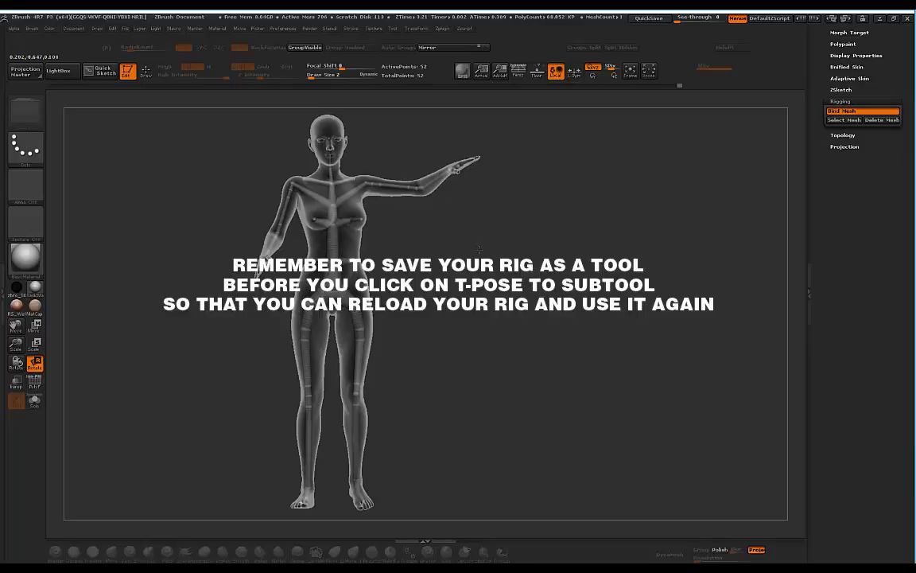
pyautogui.moveTo(416, 218); pyautogui.dragTo(543, 210)
# Transfer the rigged pose back to the original subtools with Transpose Master's TPose>SubT
pyautogui.scroll(10, 883, 201)
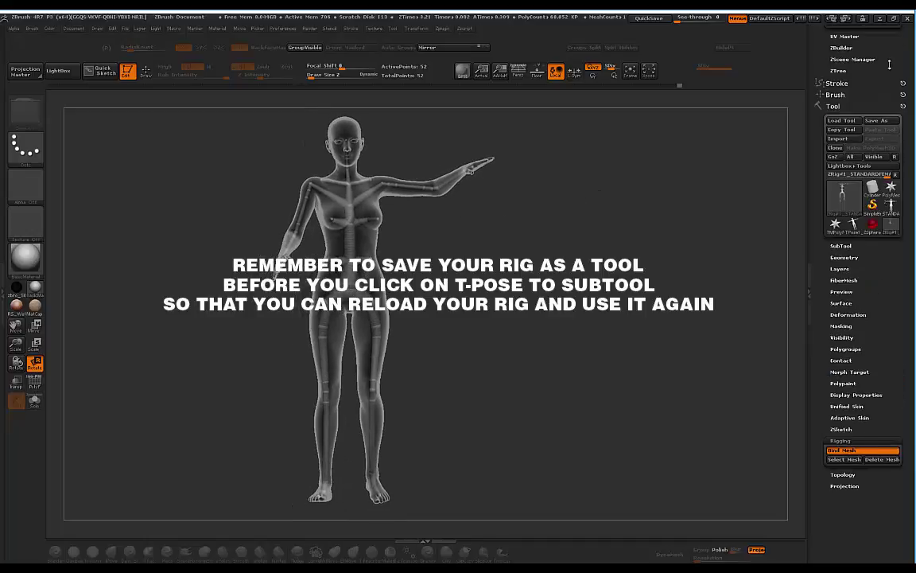
pyautogui.click(879, 108)
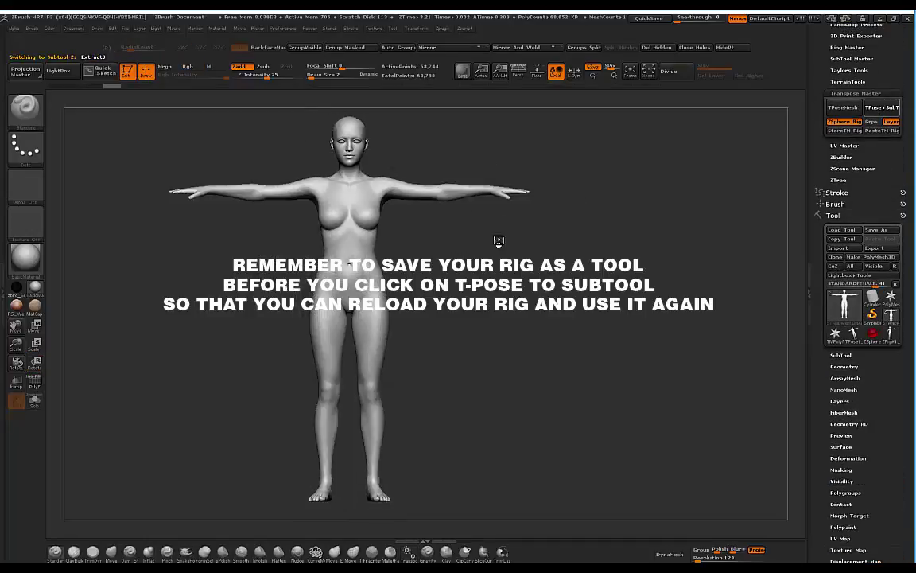
pyautogui.moveTo(457, 209); pyautogui.dragTo(494, 232)
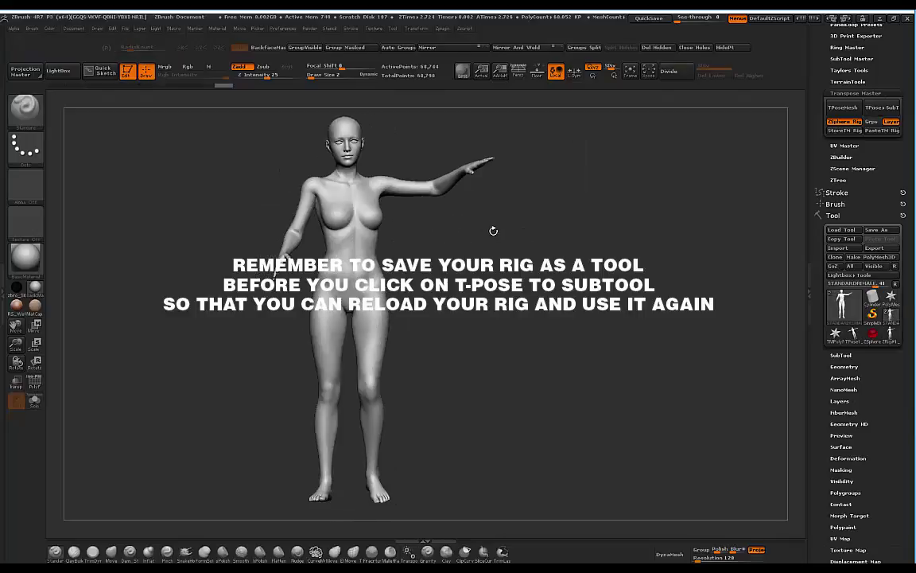
# Show the posed mesh's Layers and check the layer that stores the pose
pyautogui.moveTo(199, 87)
pyautogui.mouseDown()
pyautogui.moveTo(159, 88)
pyautogui.moveTo(233, 91)
pyautogui.moveTo(158, 86)
pyautogui.moveTo(212, 86)
pyautogui.mouseUp()
pyautogui.moveTo(541, 215); pyautogui.dragTo(475, 236)
pyautogui.moveTo(904, 414); pyautogui.dragTo(891, 400)
pyautogui.scroll(-1, 883, 387)
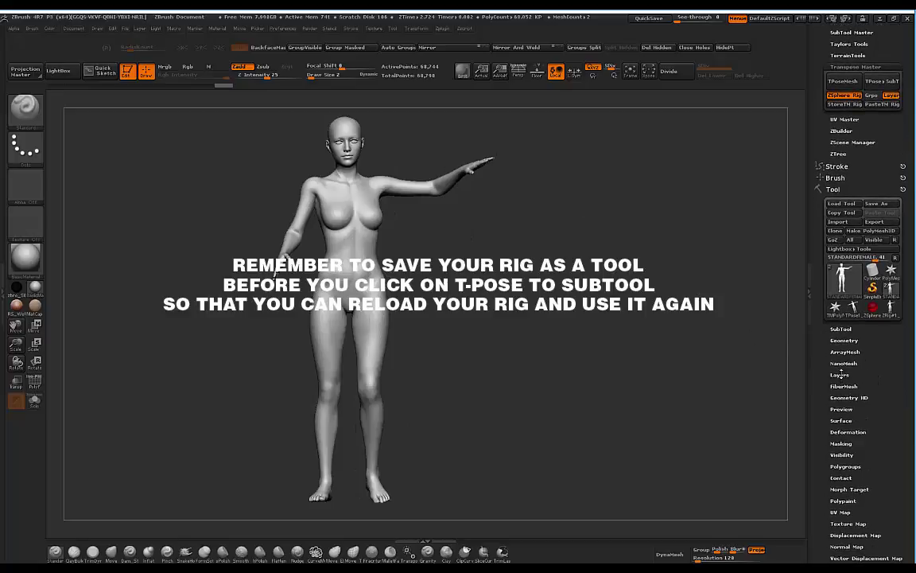
pyautogui.click(849, 375)
pyautogui.moveTo(500, 231)
pyautogui.mouseDown()
pyautogui.moveTo(517, 237)
pyautogui.moveTo(506, 237)
pyautogui.moveTo(510, 222)
pyautogui.mouseUp()
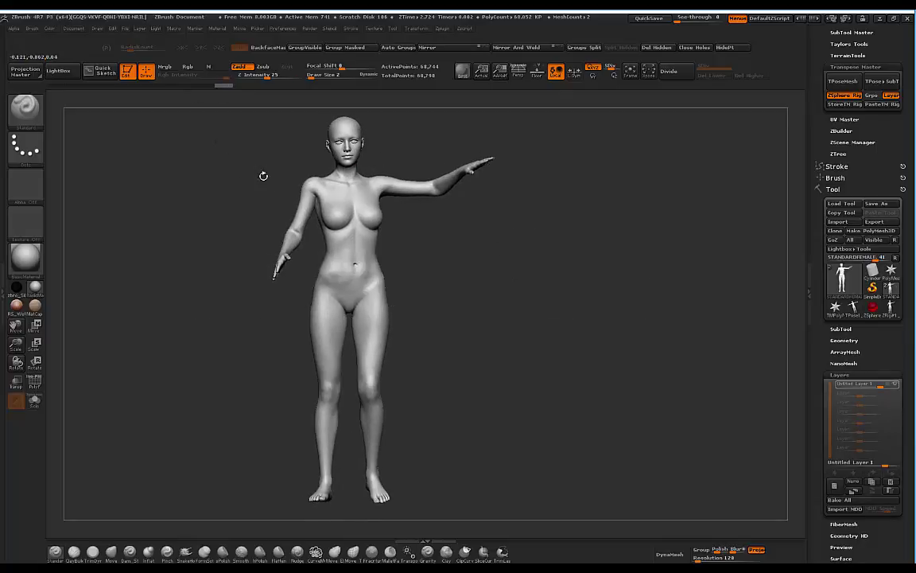
# Compare the T-pose with the transferred pose by stepping back through the undo history and returning to the posed state
pyautogui.moveTo(464, 241)
pyautogui.mouseDown()
pyautogui.moveTo(423, 229)
pyautogui.moveTo(398, 240)
pyautogui.mouseUp()
pyautogui.click(211, 86)
pyautogui.click(186, 85)
pyautogui.click(168, 85)
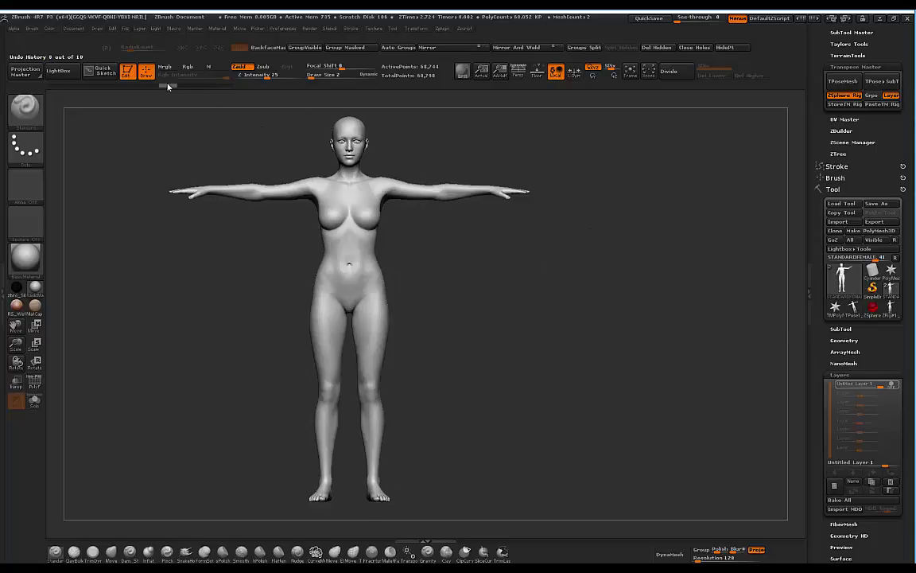
pyautogui.click(222, 85)
pyautogui.moveTo(446, 222)
pyautogui.mouseDown()
pyautogui.moveTo(464, 257)
pyautogui.moveTo(428, 223)
pyautogui.moveTo(466, 252)
pyautogui.moveTo(510, 196)
pyautogui.moveTo(495, 174)
pyautogui.moveTo(475, 172)
pyautogui.moveTo(508, 183)
pyautogui.mouseUp()
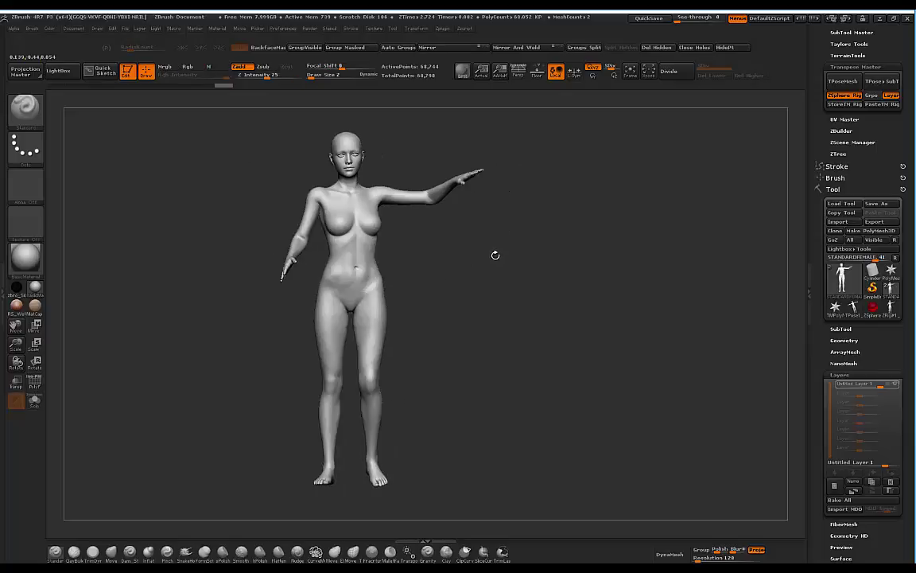
pyautogui.moveTo(480, 245); pyautogui.dragTo(518, 221)
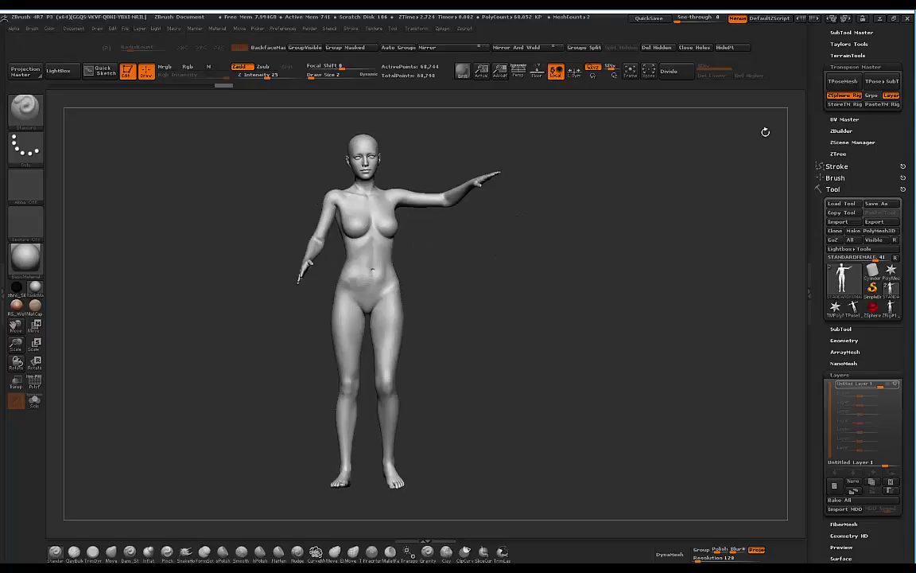